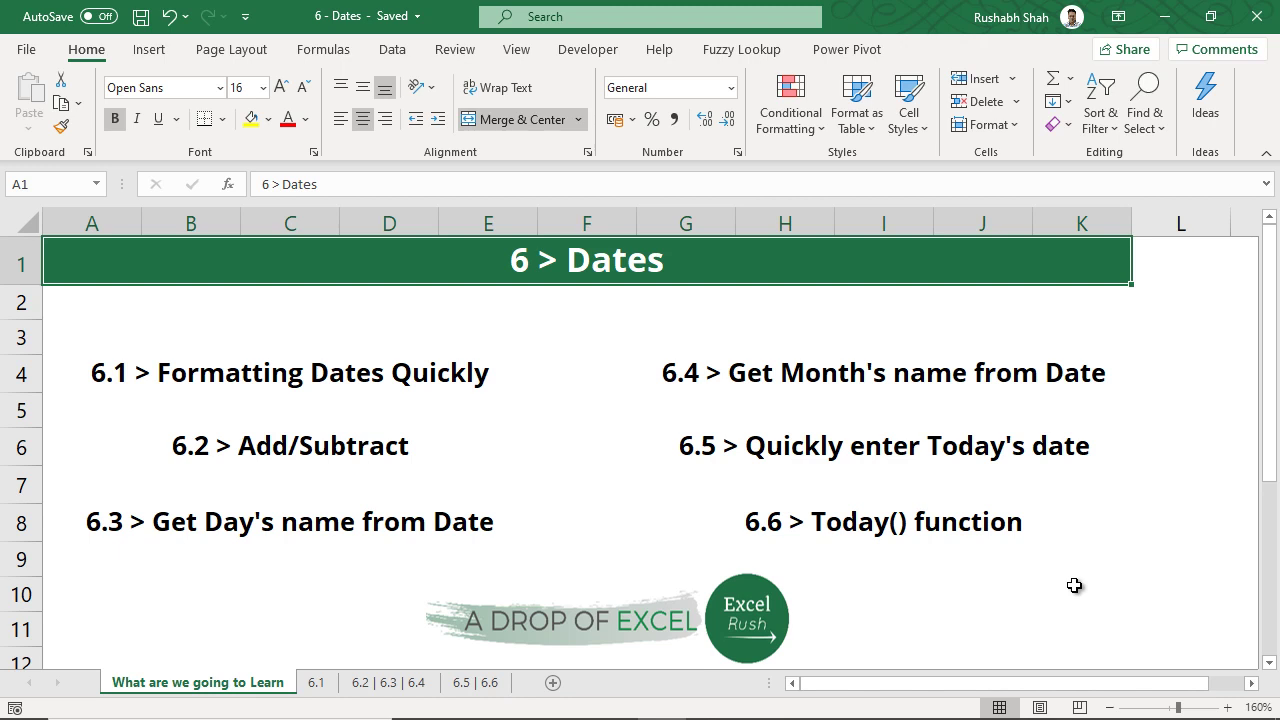
Add a new worksheet, enter the date 4-5-2020 in cell G7, and widen column G.
click(552, 682)
click(440, 368)
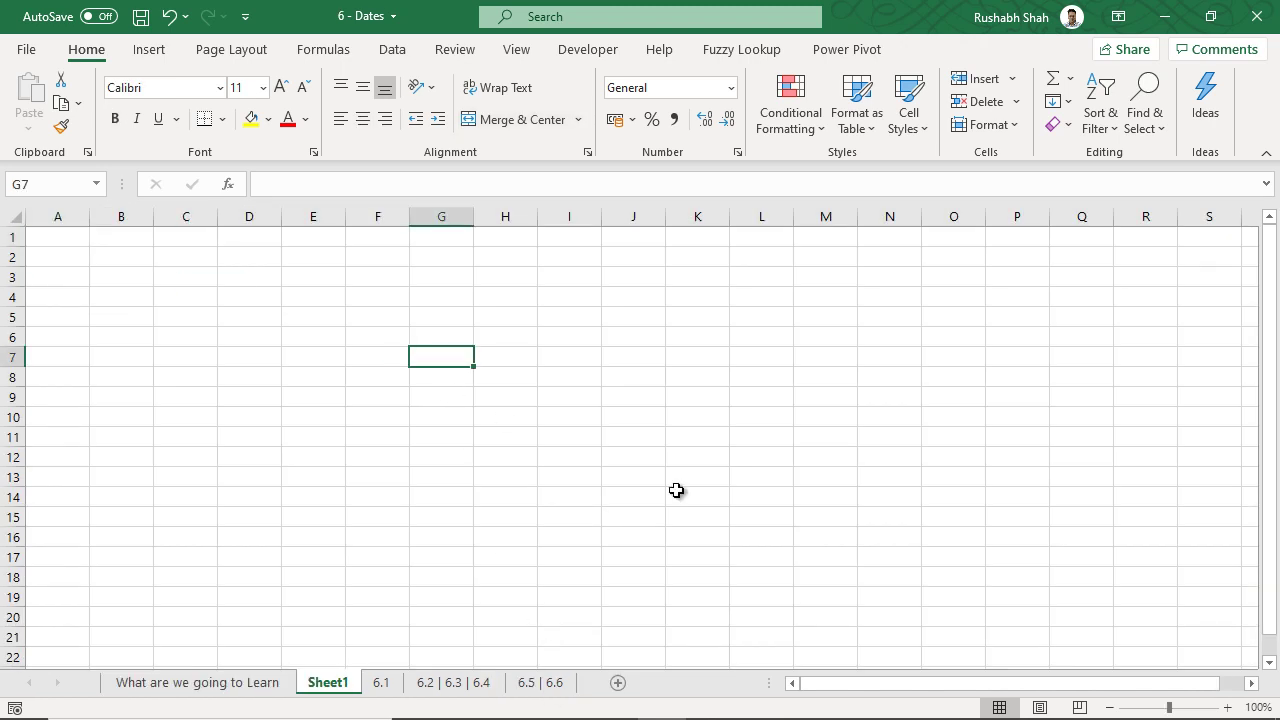
text(4-5-2020)
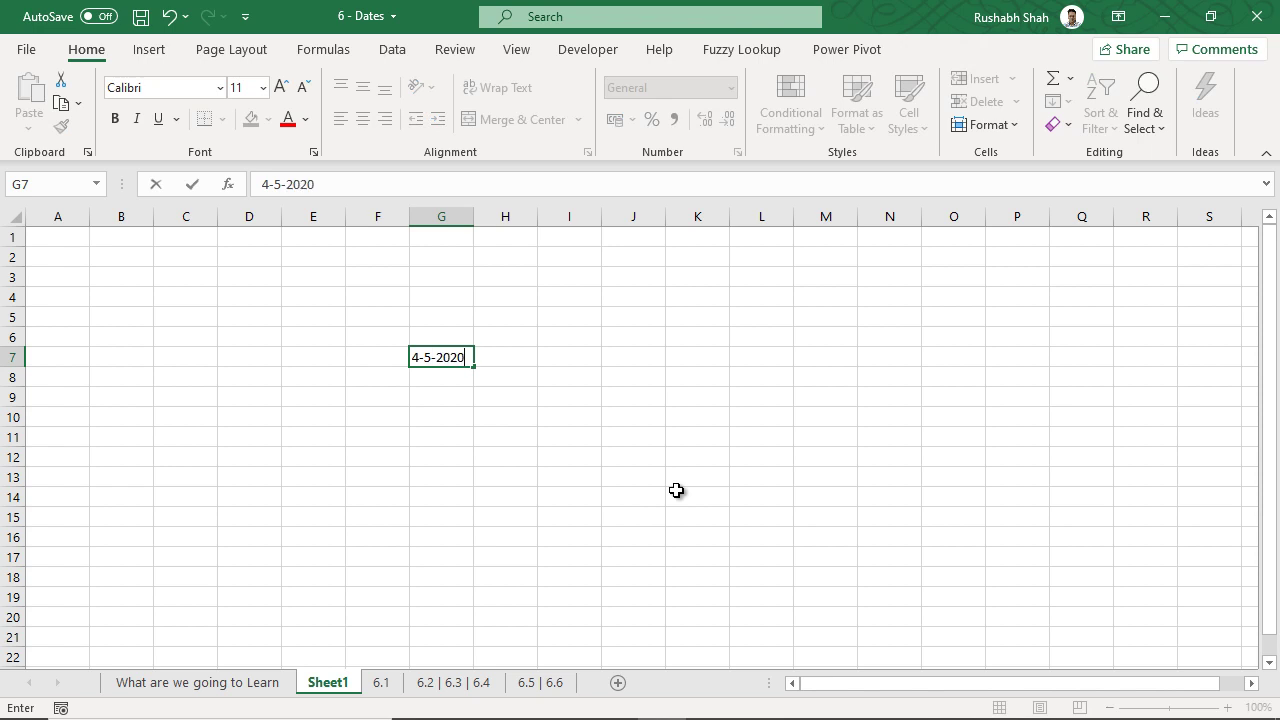
key(Return)
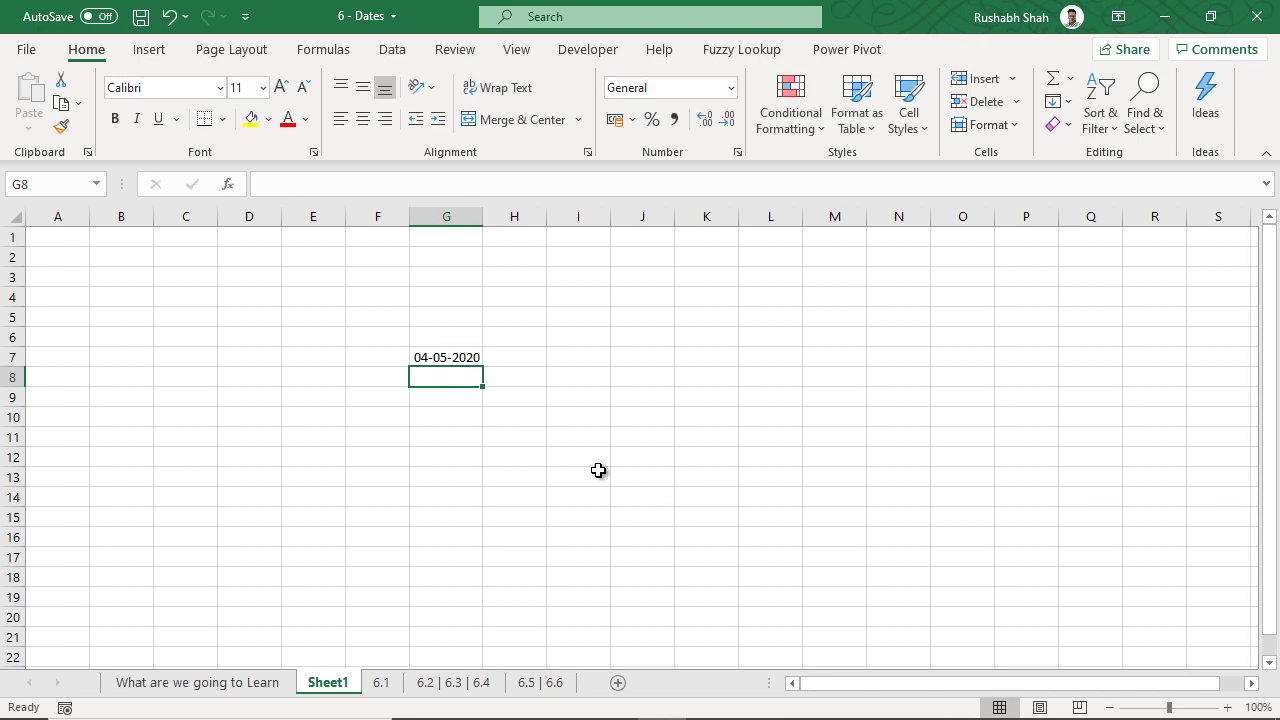
drag(483, 218, 526, 224)
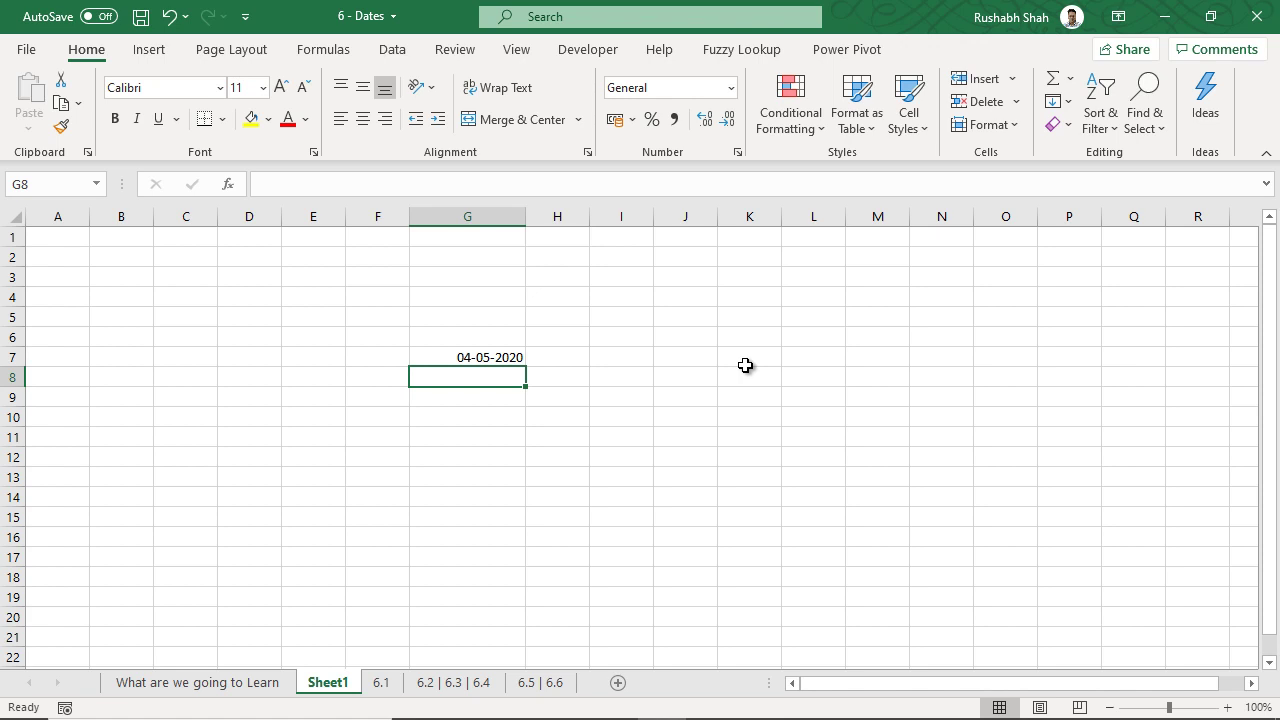
Enter the date 26-03-2020 in cell G8 and the month-first version 3-26-2020 in cell G9.
text(26-)
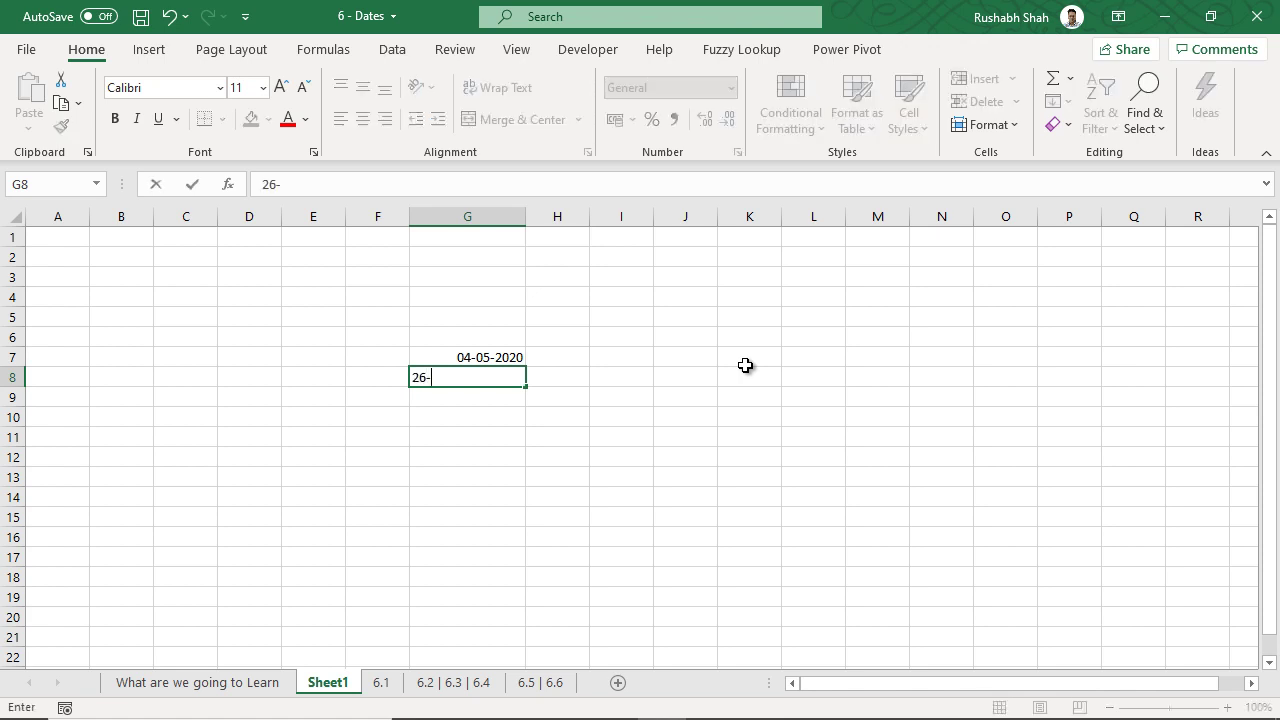
text(03-20202)
key(Return)
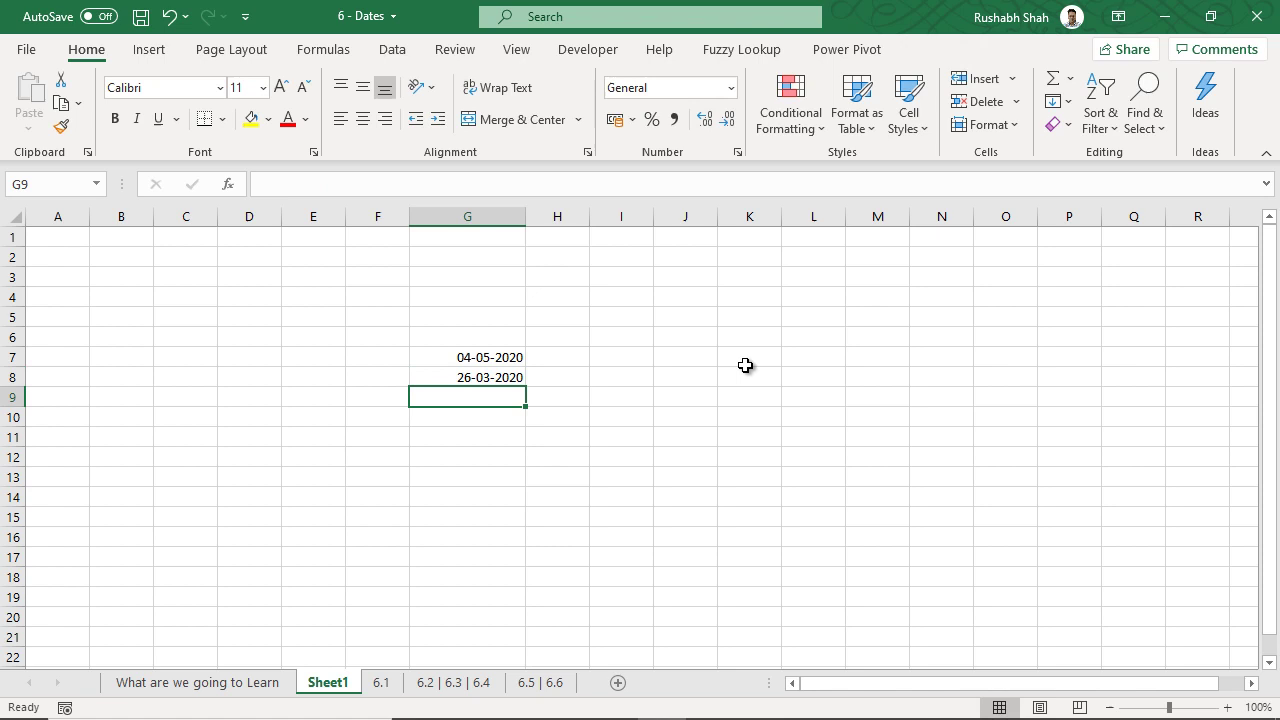
text(3-26-202)
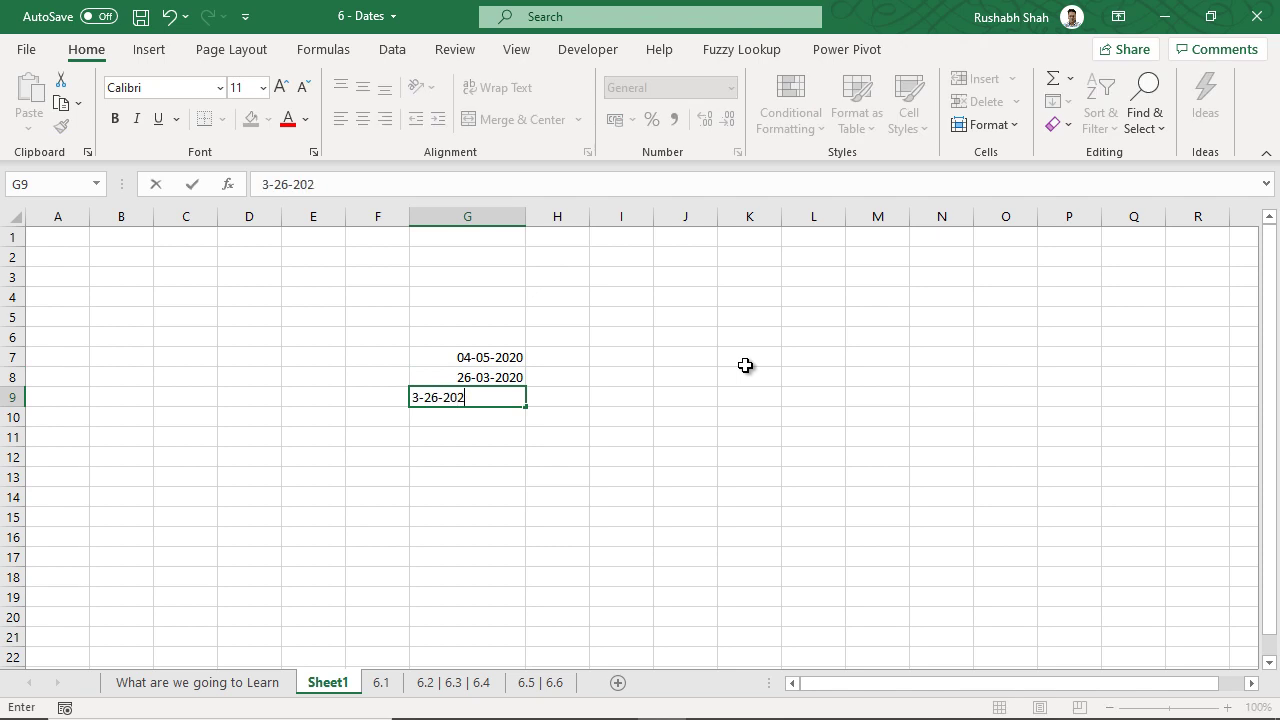
text(0)
key(Return)
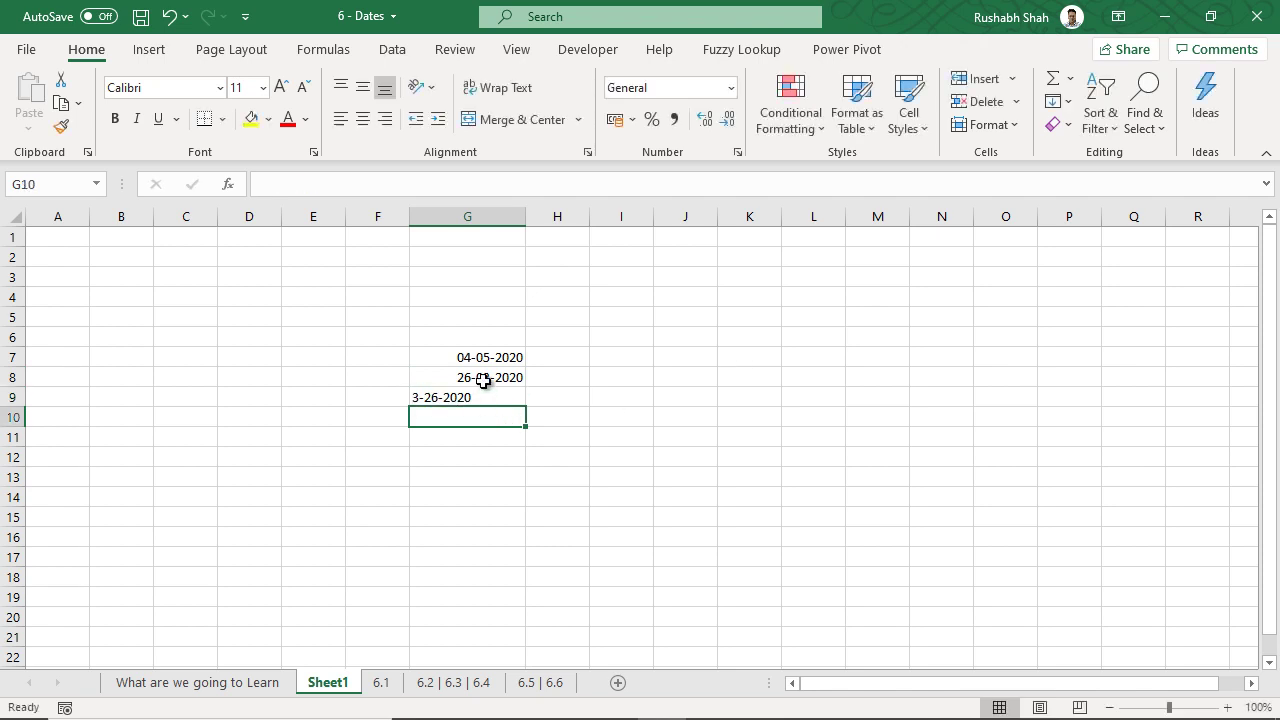
Compare the day-month order and cell alignment of the date entries in G7:G9.
drag(483, 381, 612, 381)
drag(491, 400, 597, 397)
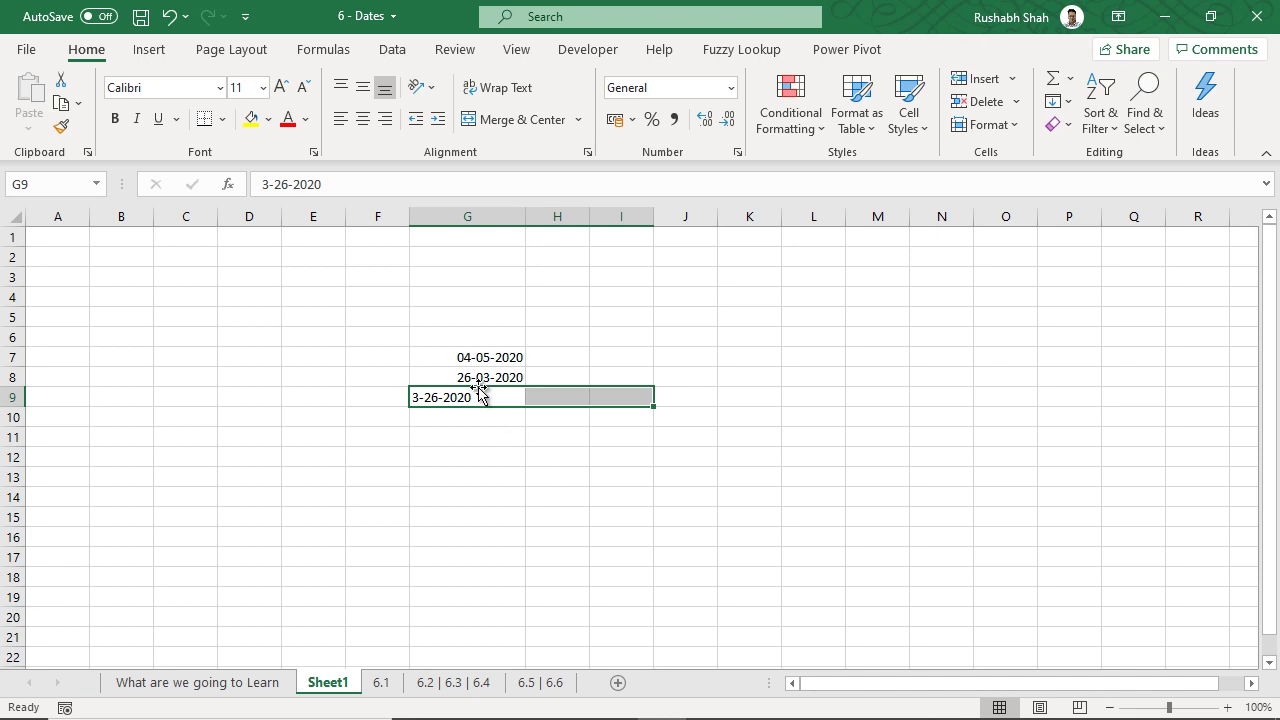
drag(458, 378, 592, 378)
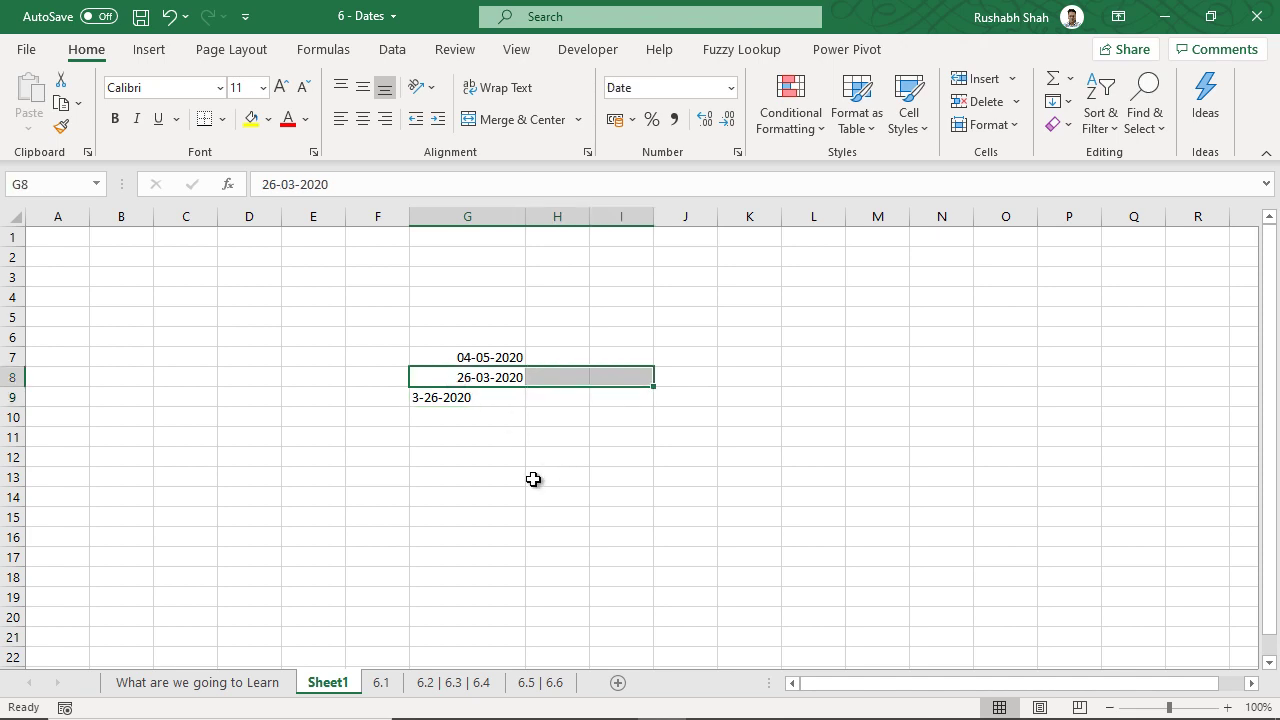
click(492, 400)
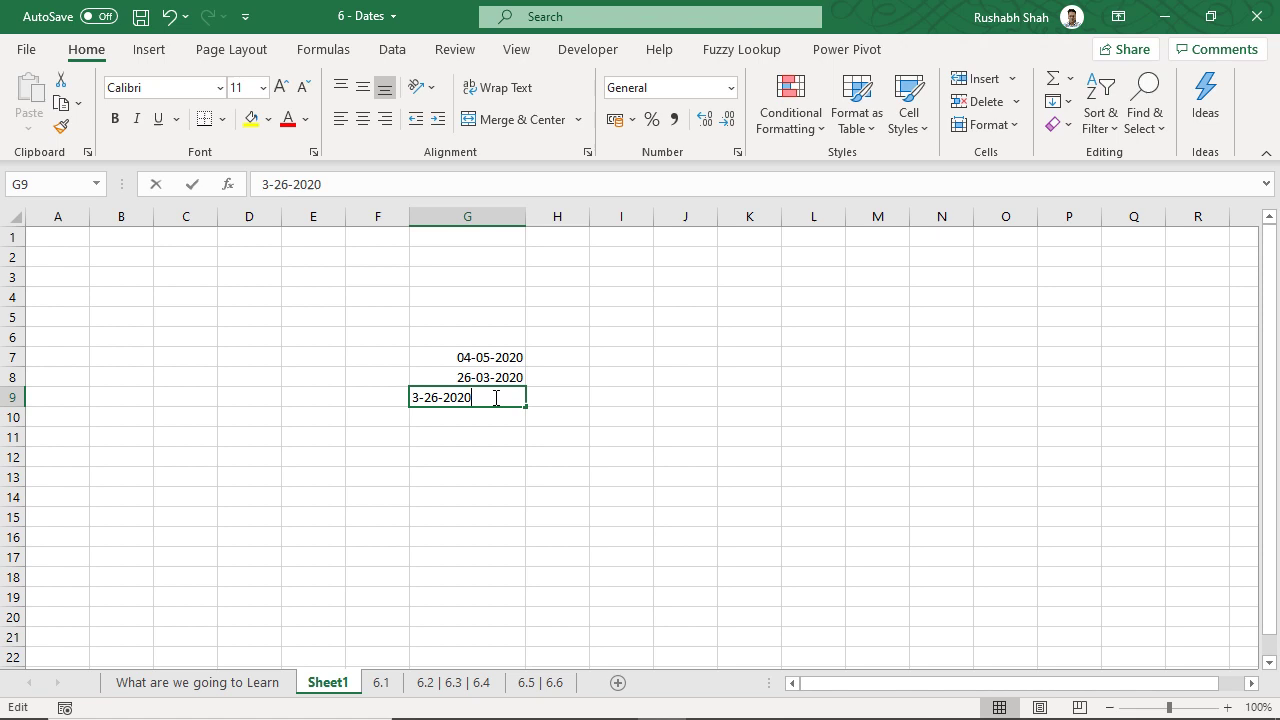
double_click(462, 400)
drag(438, 398, 424, 398)
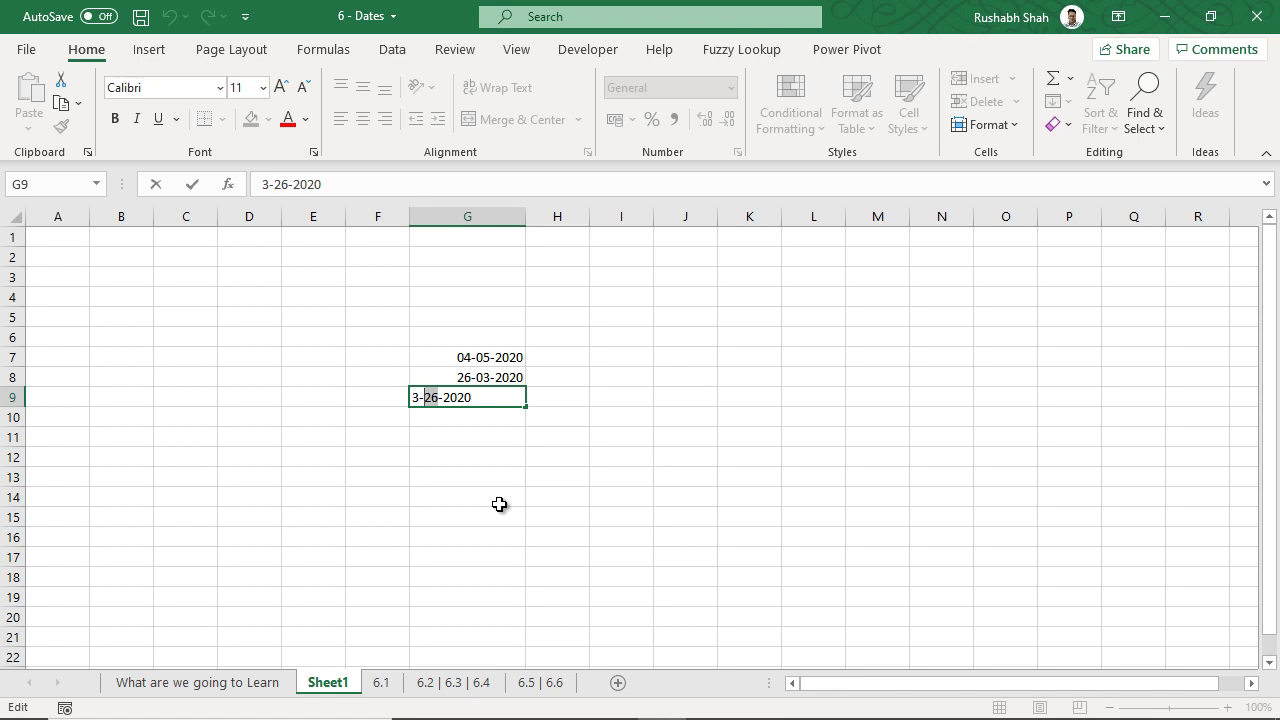
key(Escape)
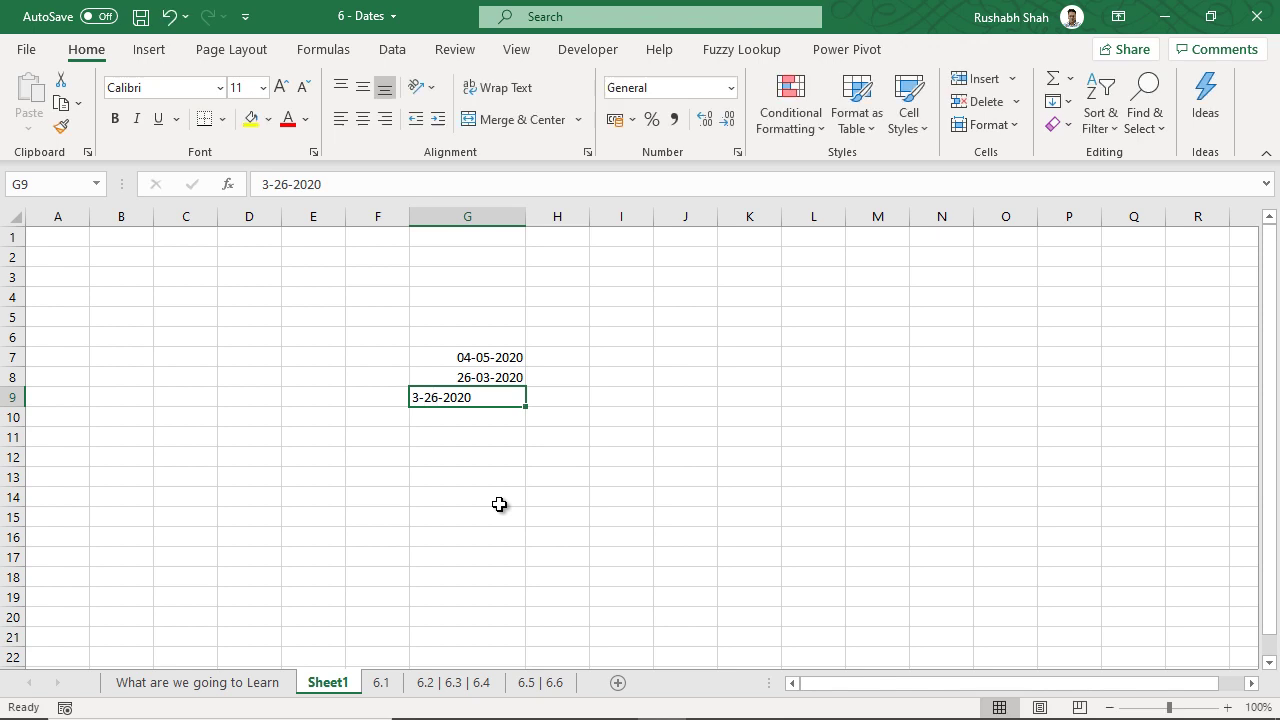
drag(394, 393, 603, 403)
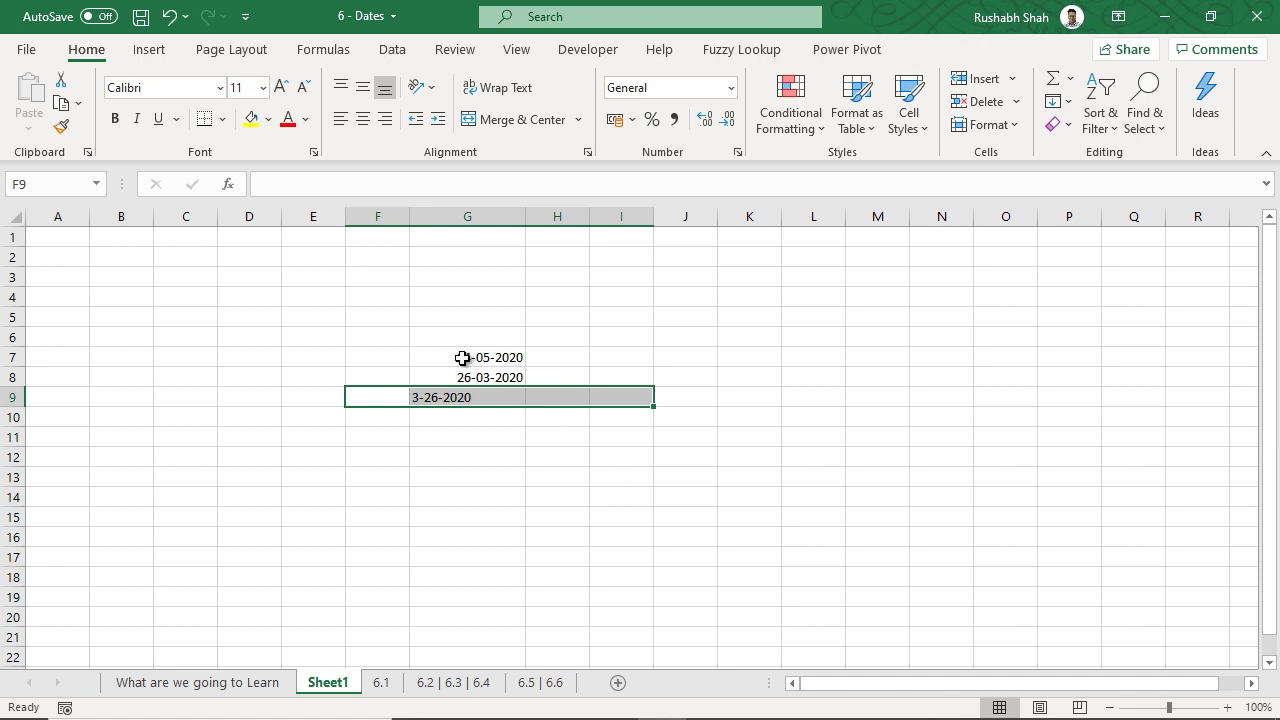
drag(466, 357, 462, 399)
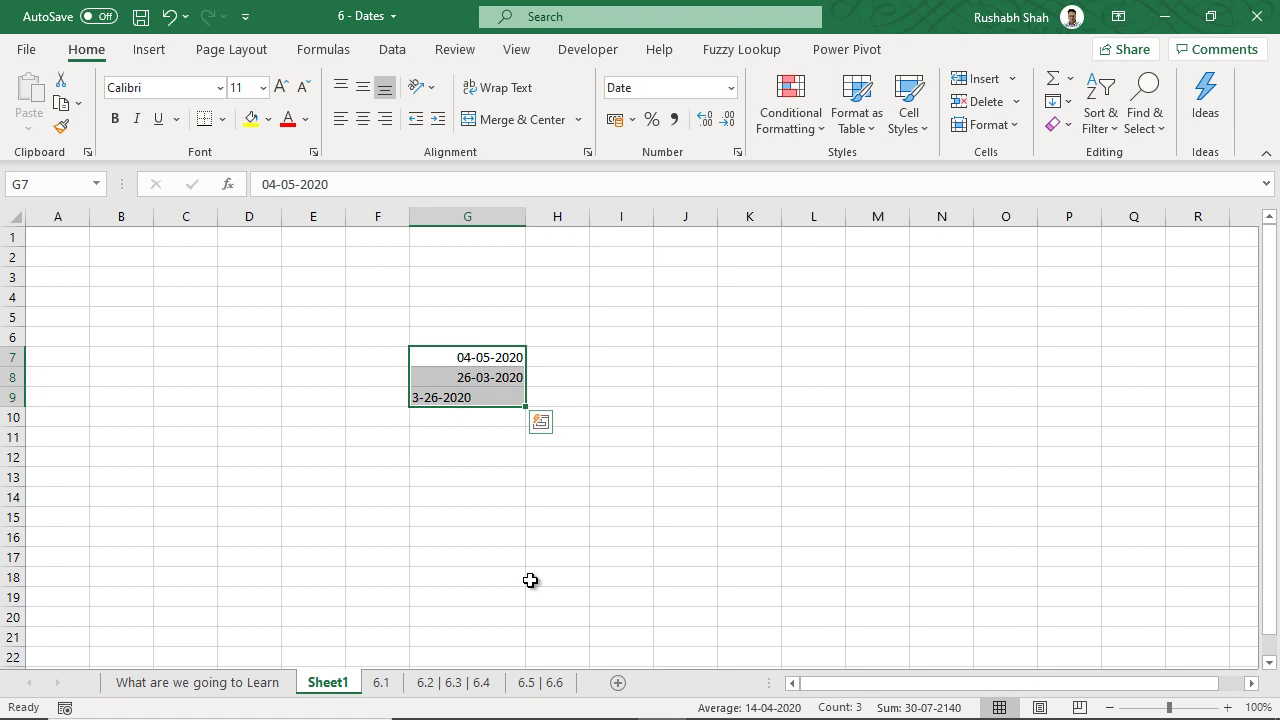
Check topic 6.1 on the overview sheet and examine the Date of Birth values on sheet 6.1.
click(214, 684)
click(291, 382)
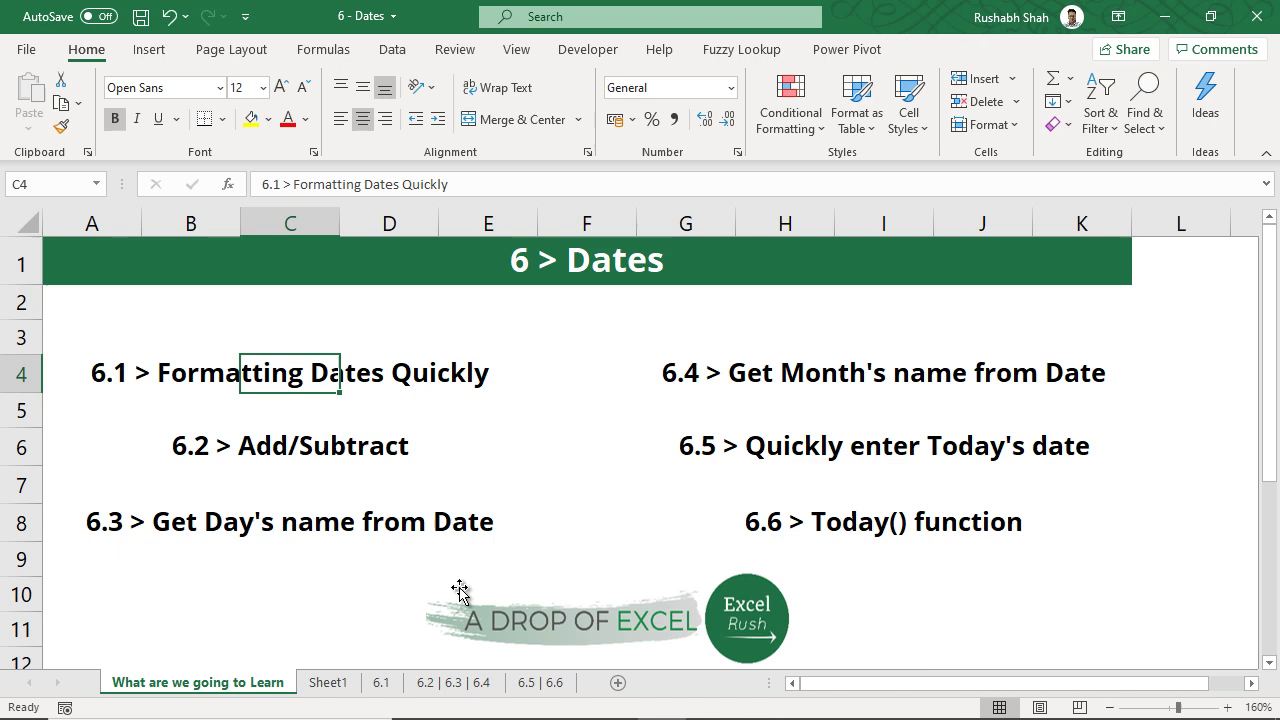
click(381, 684)
click(453, 266)
drag(453, 266, 446, 574)
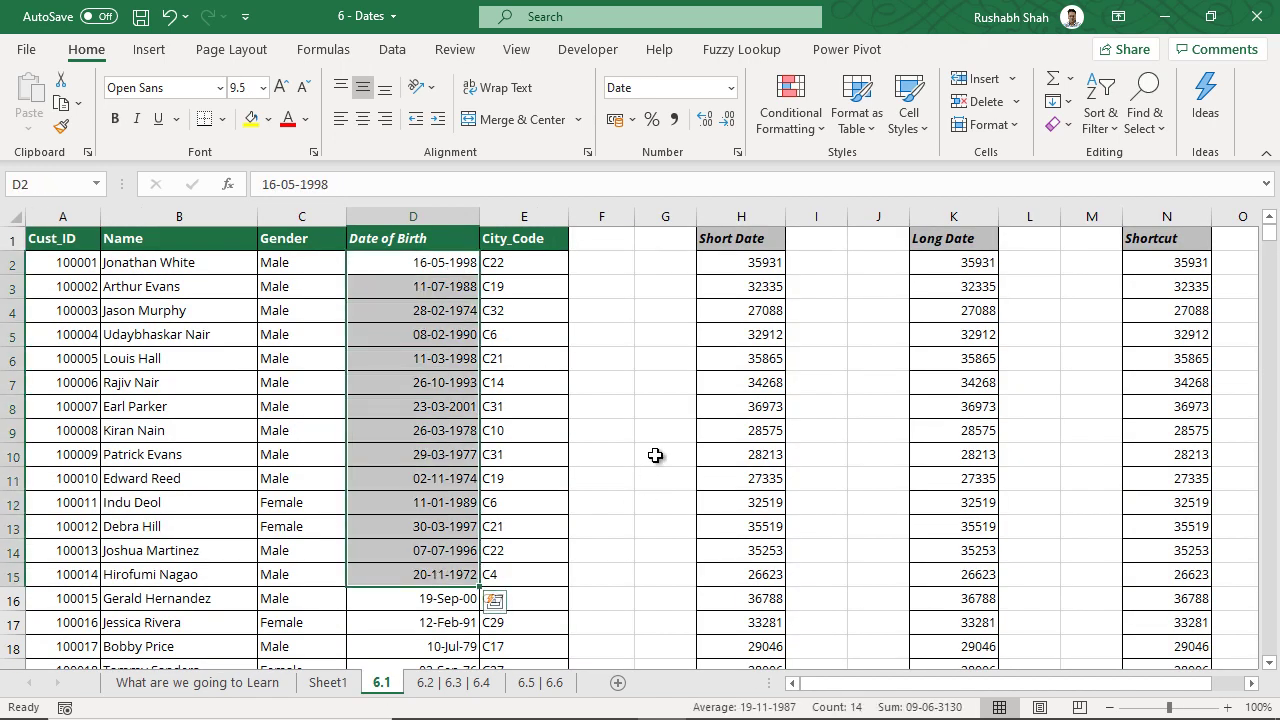
Format all Date of Birth values from D2 down to D1701 as day, abbreviated month and two-digit year (dd-mmm-yy).
click(447, 268)
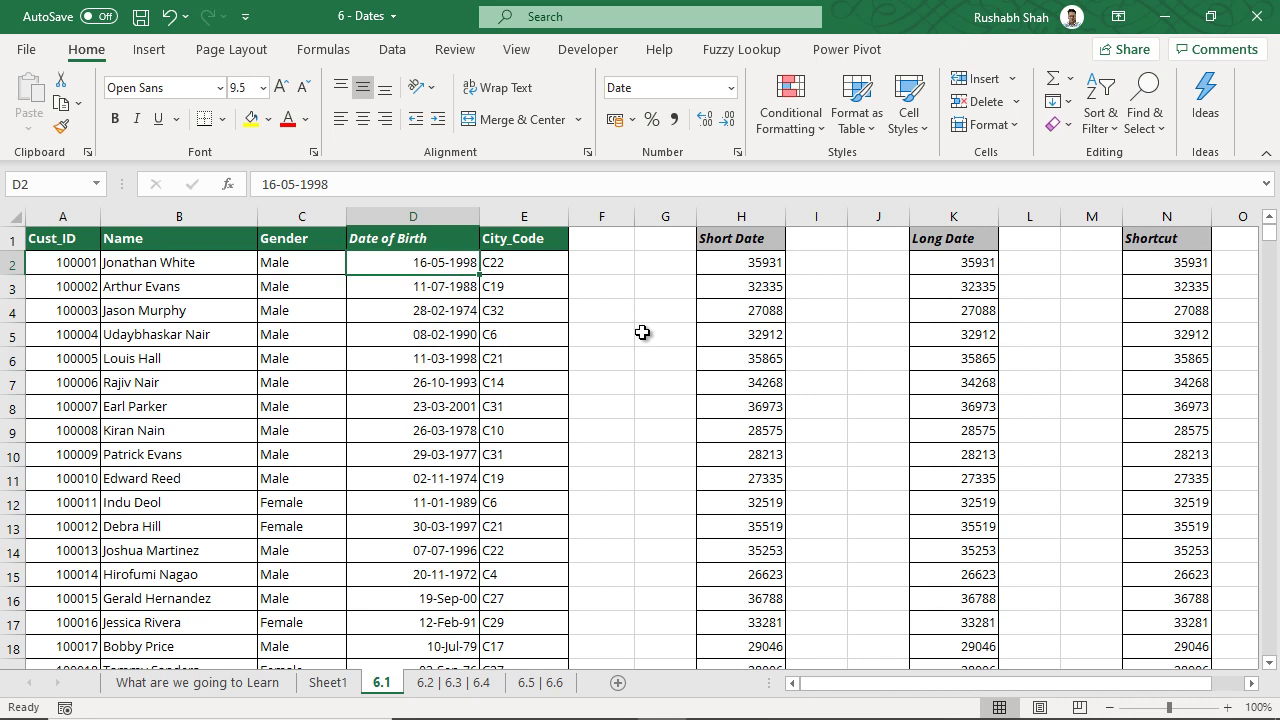
key(ctrl+shift+Down)
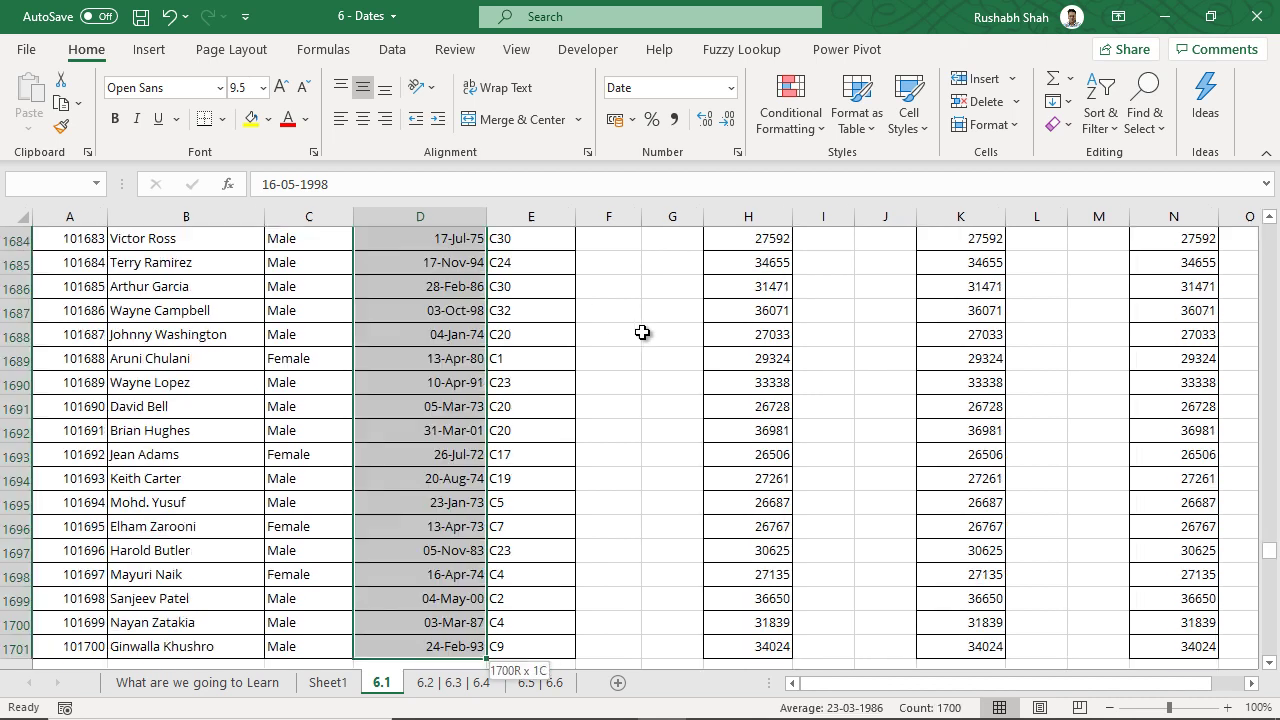
key(ctrl+shift+3)
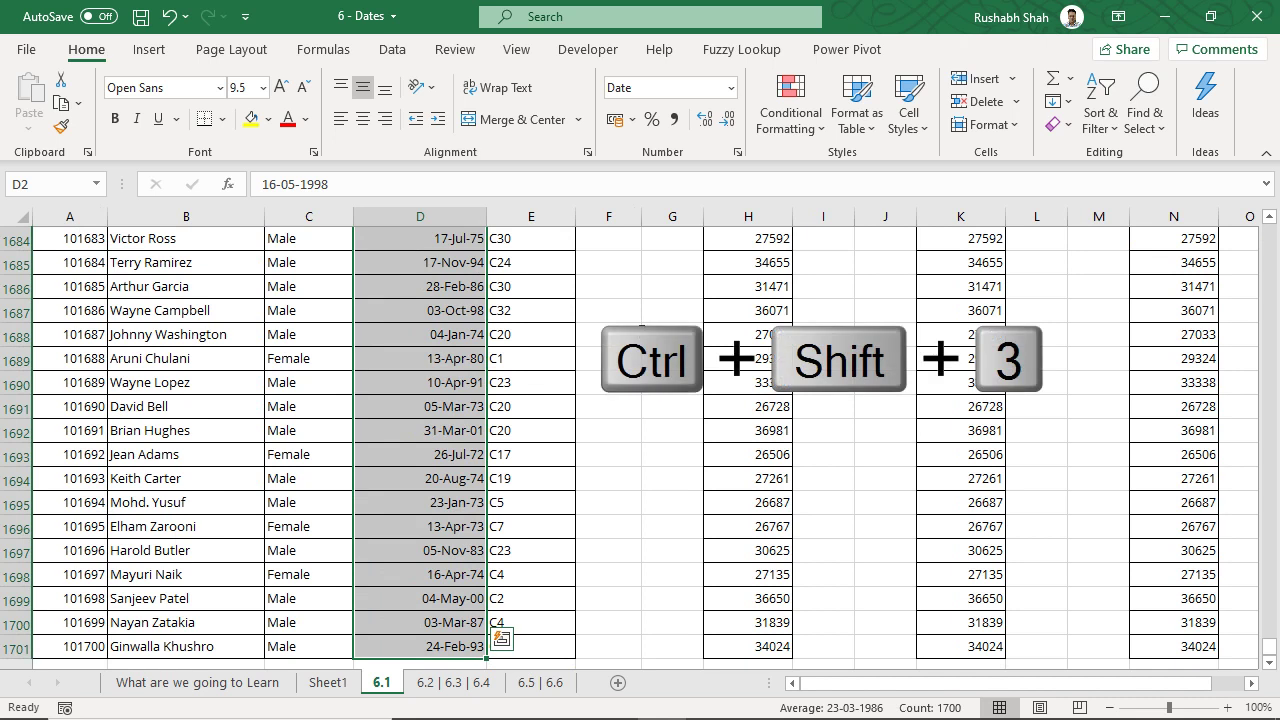
key(ctrl+BackSpace)
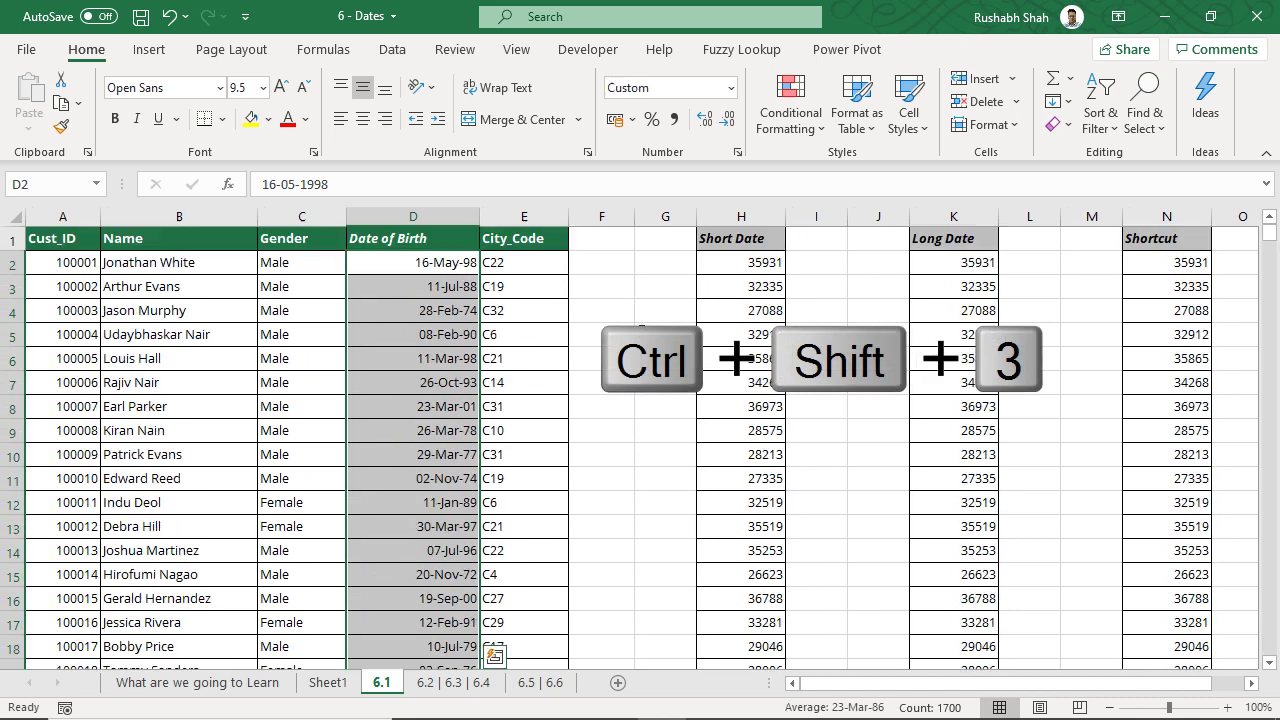
click(457, 263)
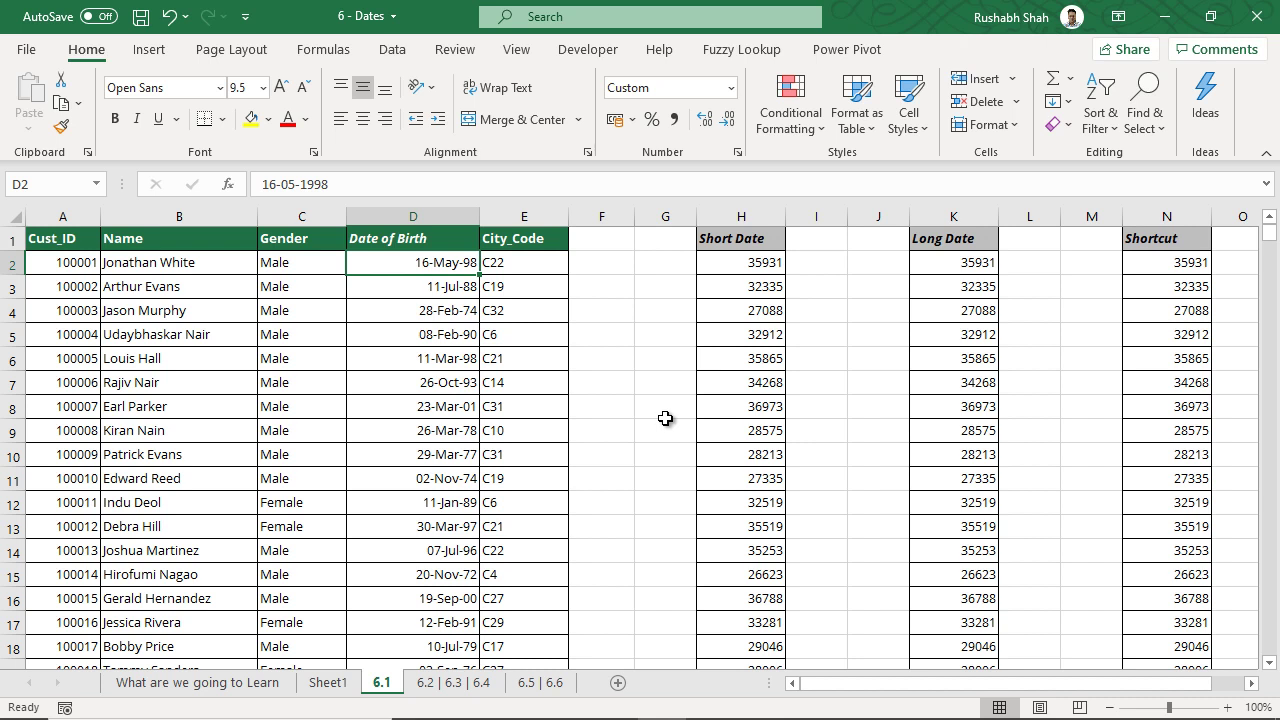
Apply the Short Date number format to all serial numbers in the Short Date column, H2:H1701.
drag(722, 262, 717, 571)
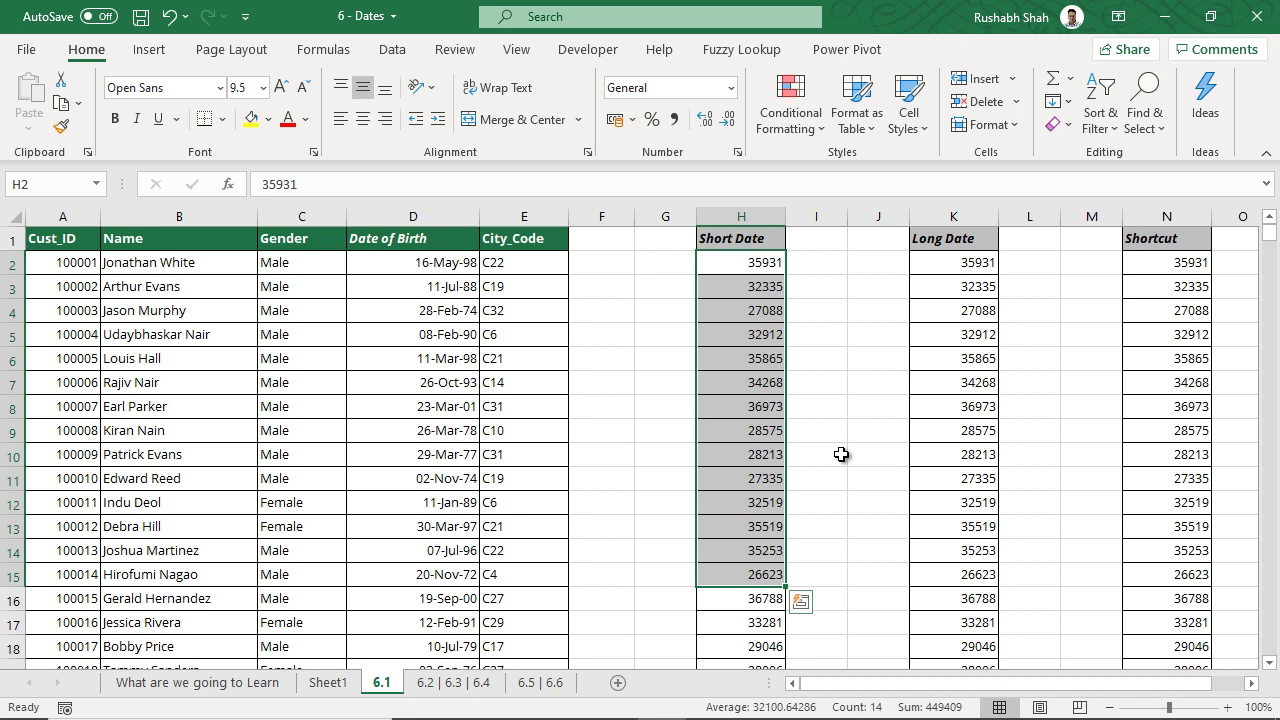
click(738, 266)
key(ctrl+shift+Down)
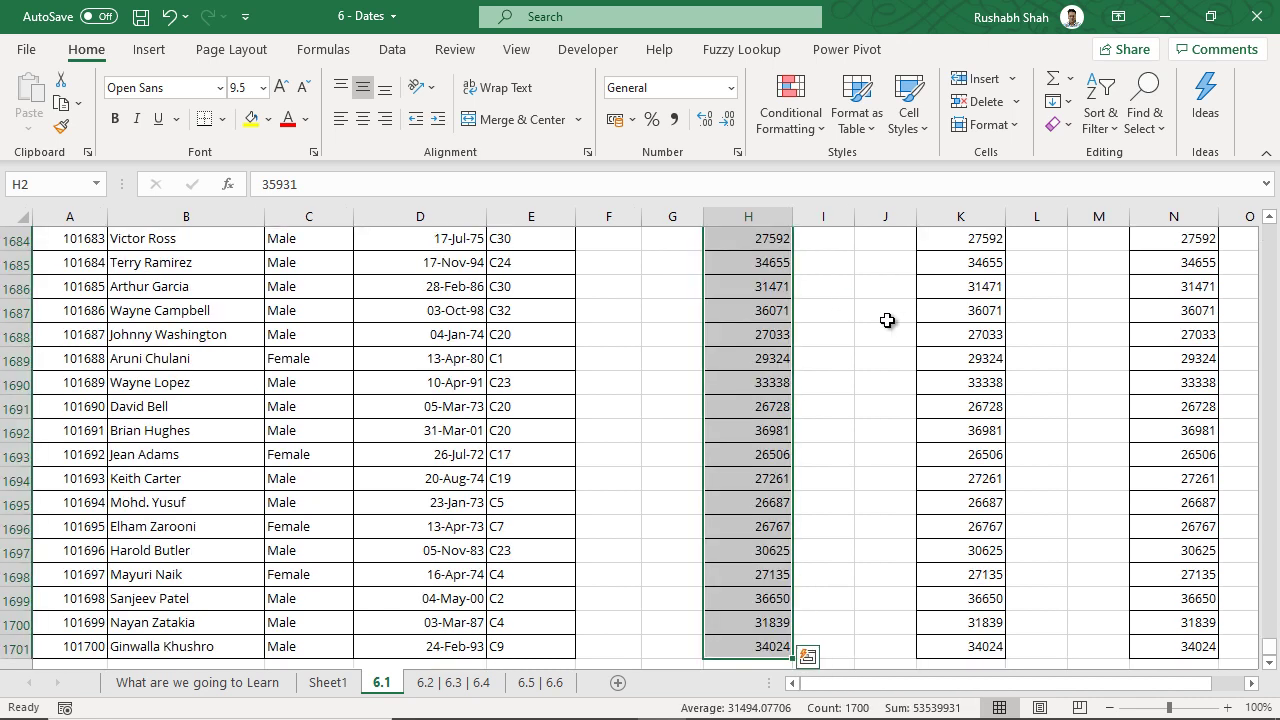
click(731, 88)
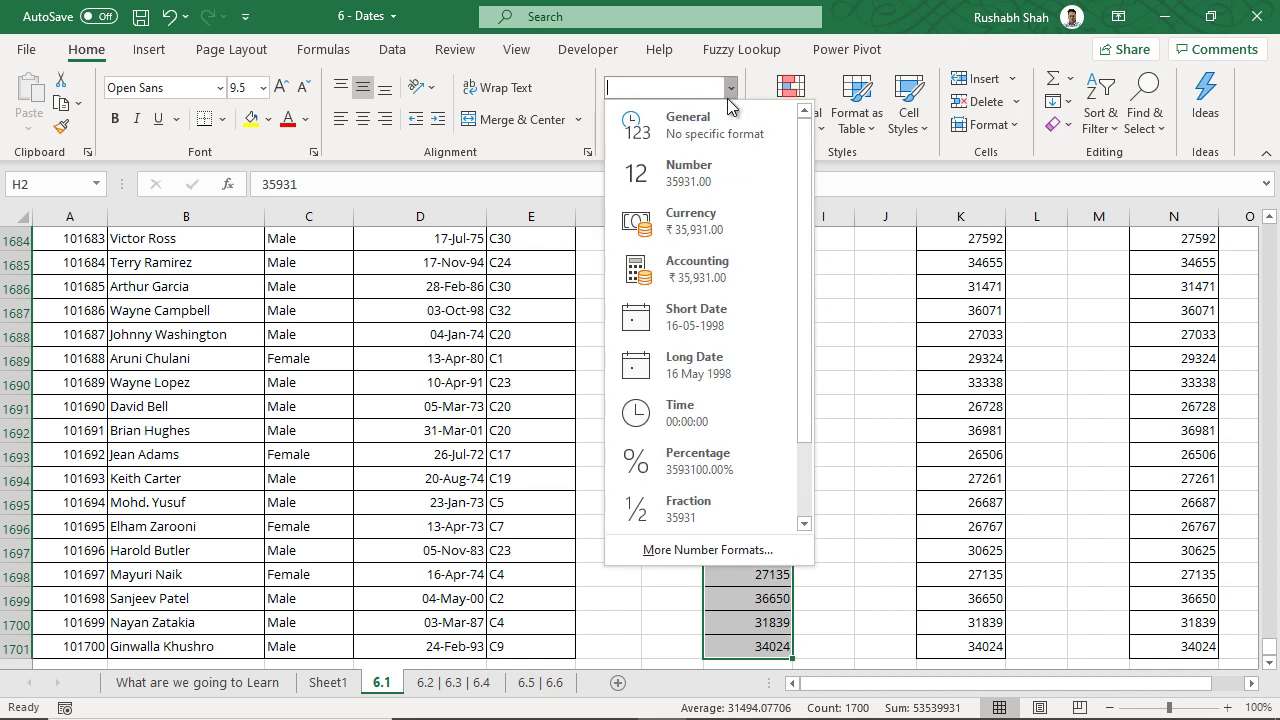
click(716, 333)
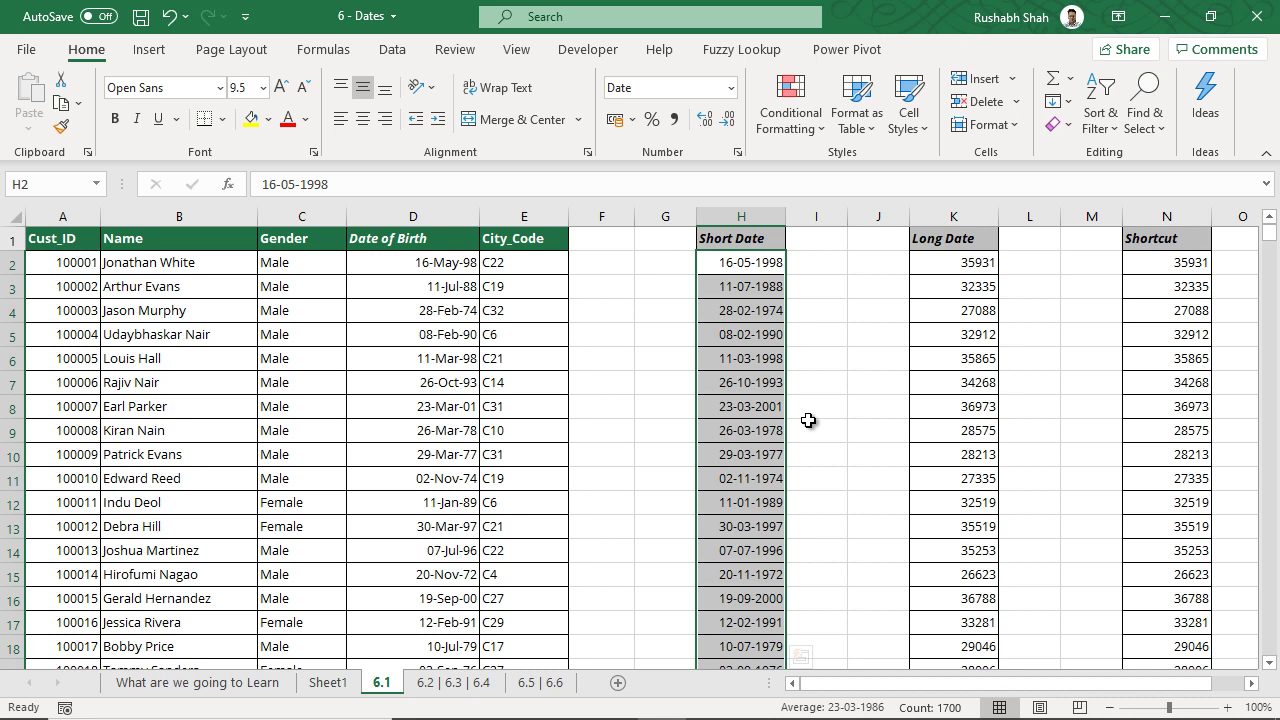
Apply the Long Date number format to K2:K1701 and autofit the width of column K.
key(Right)
key(Right)
key(Right)
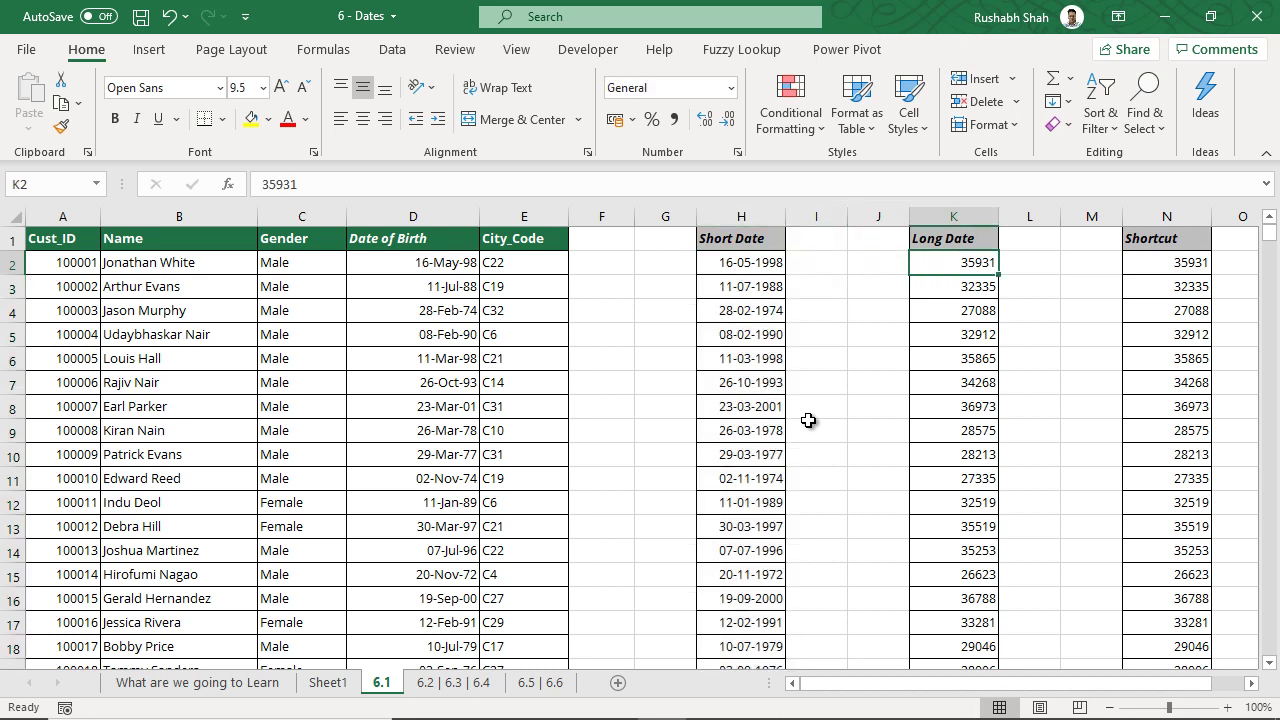
key(ctrl+shift+Down)
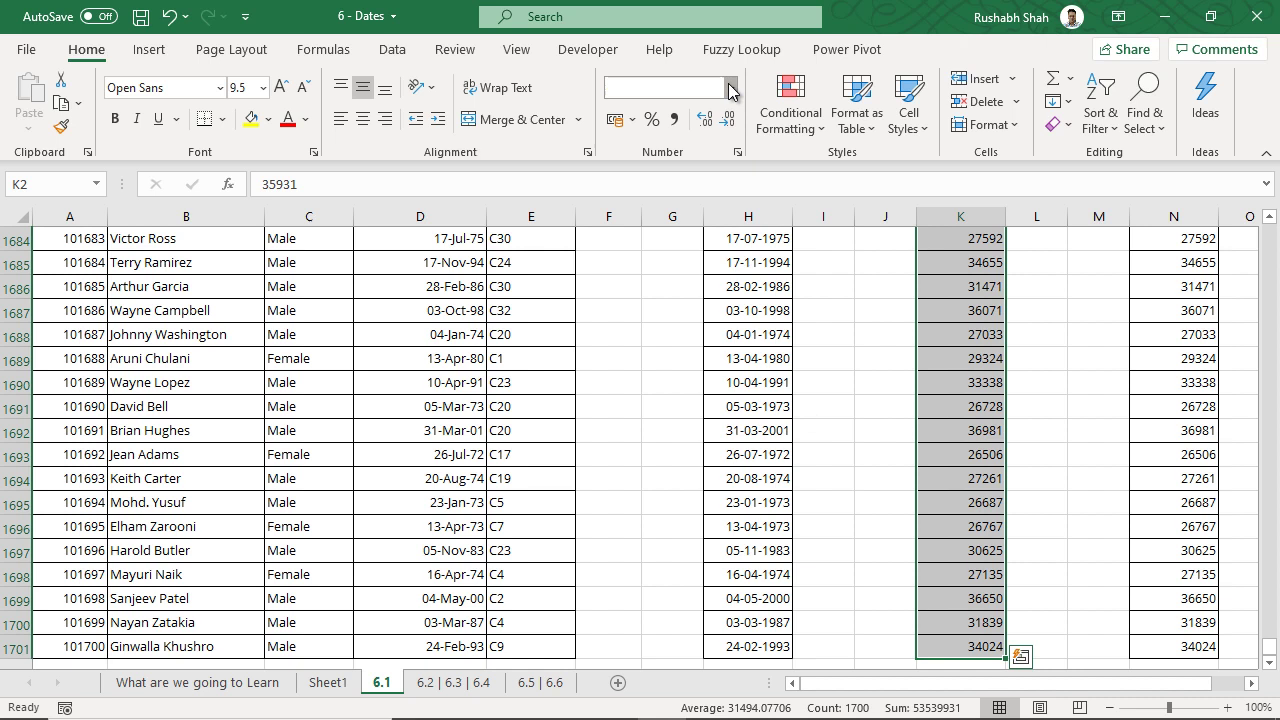
click(731, 88)
click(700, 368)
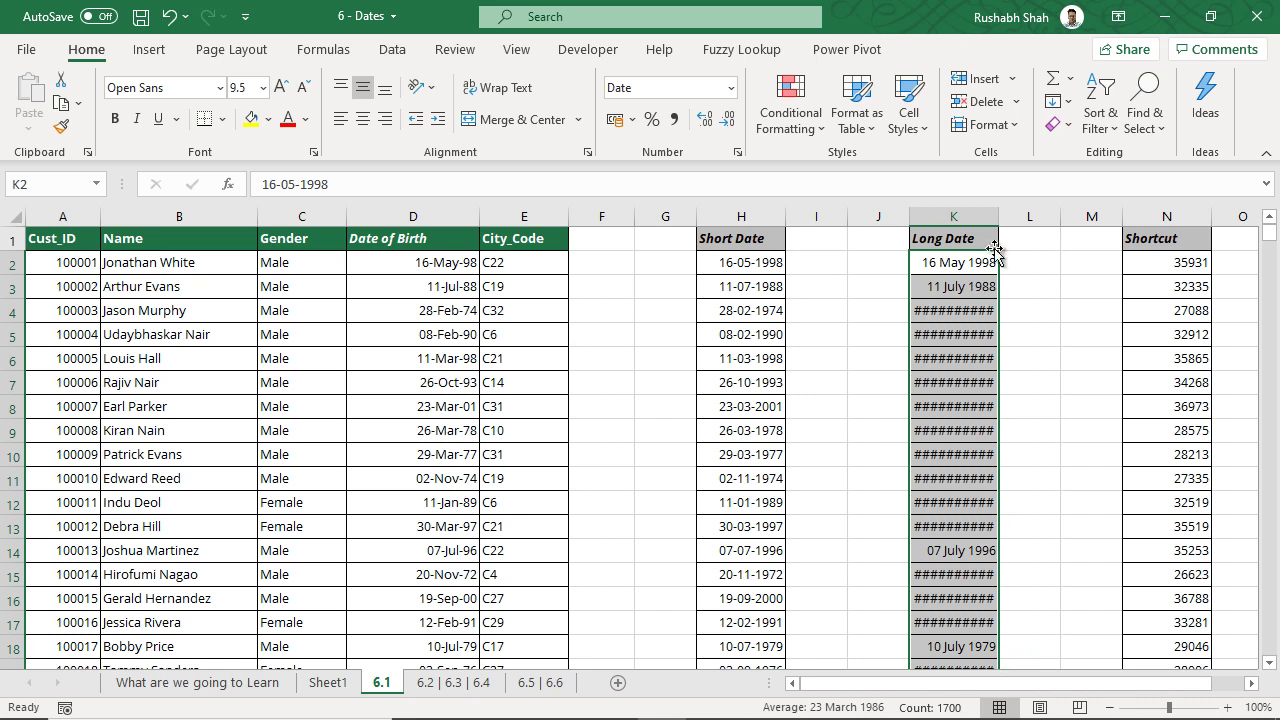
double_click(1002, 216)
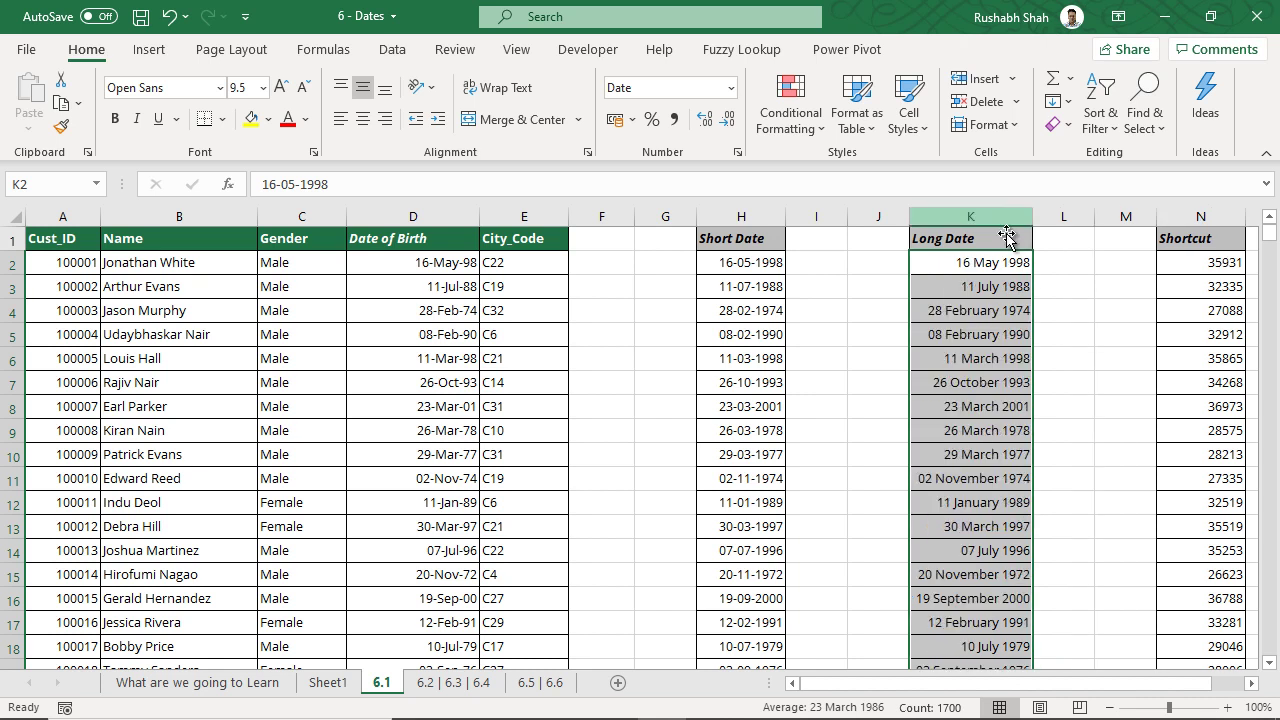
Format the Shortcut column, N2:N1701, as dd-mmm-yy dates and return to the overview sheet.
click(1007, 316)
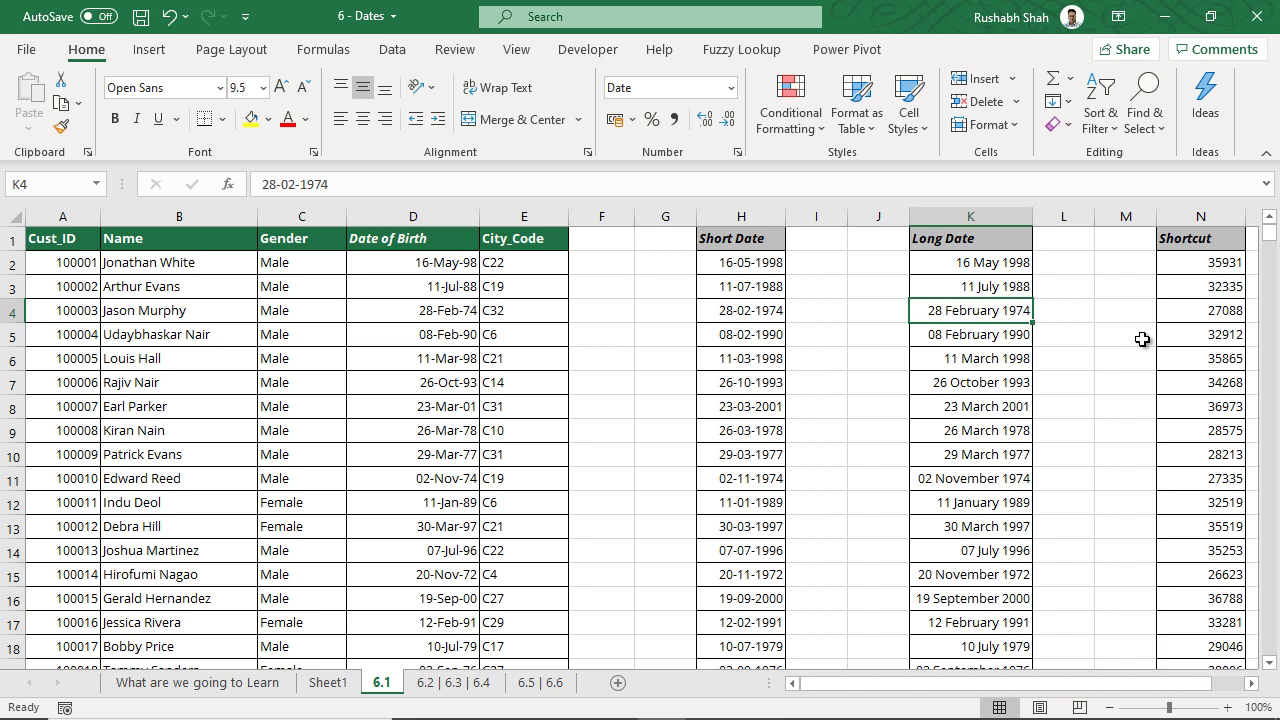
key(ctrl+Right)
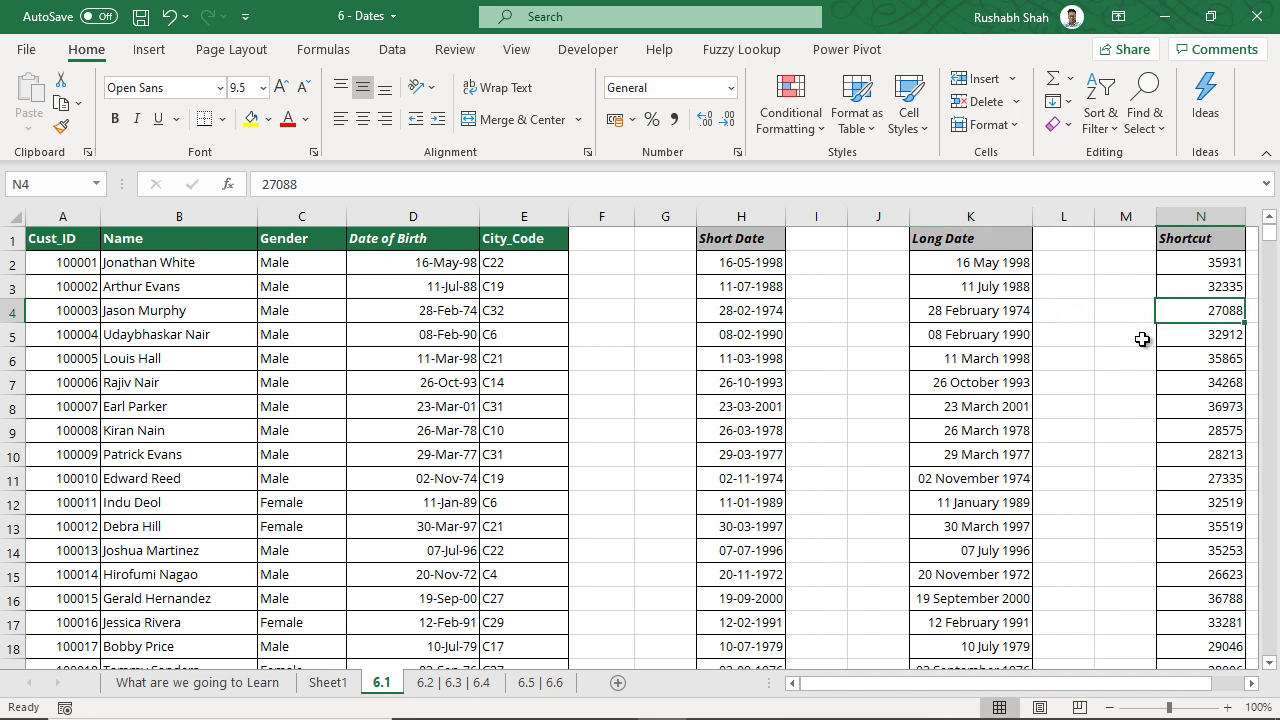
key(ctrl+Up)
key(Down)
key(ctrl+shift+Down)
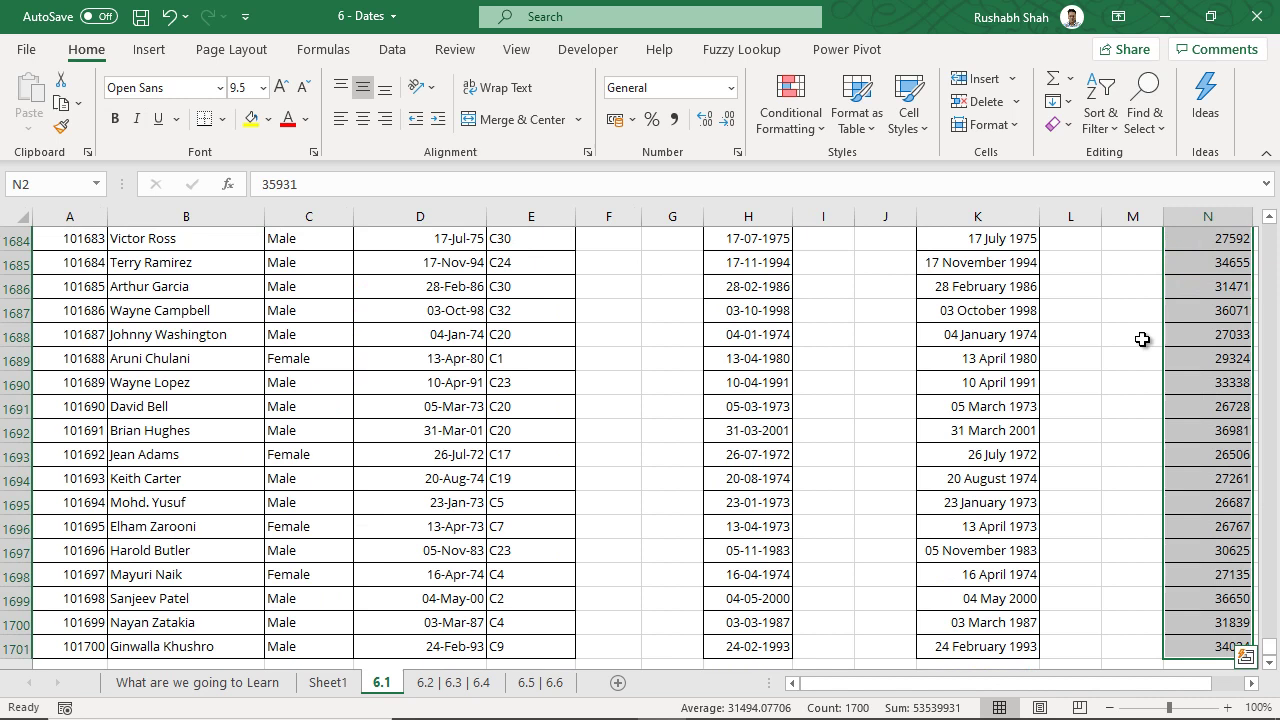
key(ctrl+shift+numbersign)
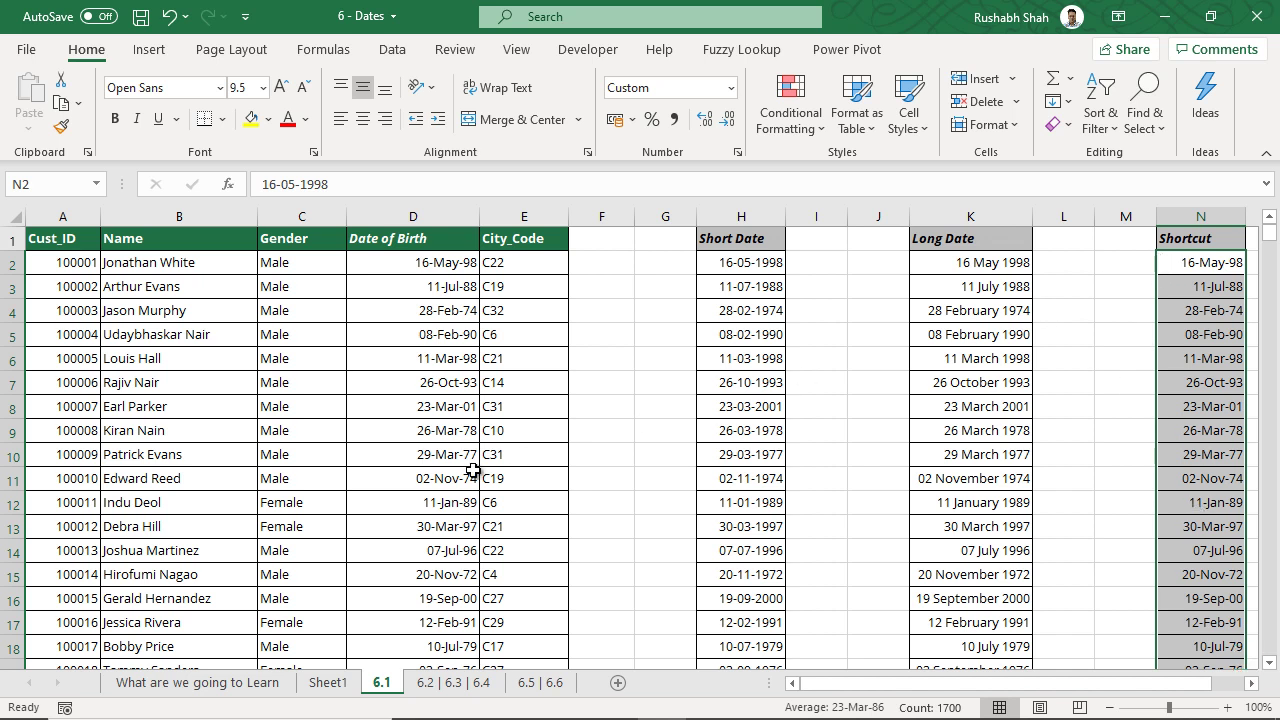
click(262, 680)
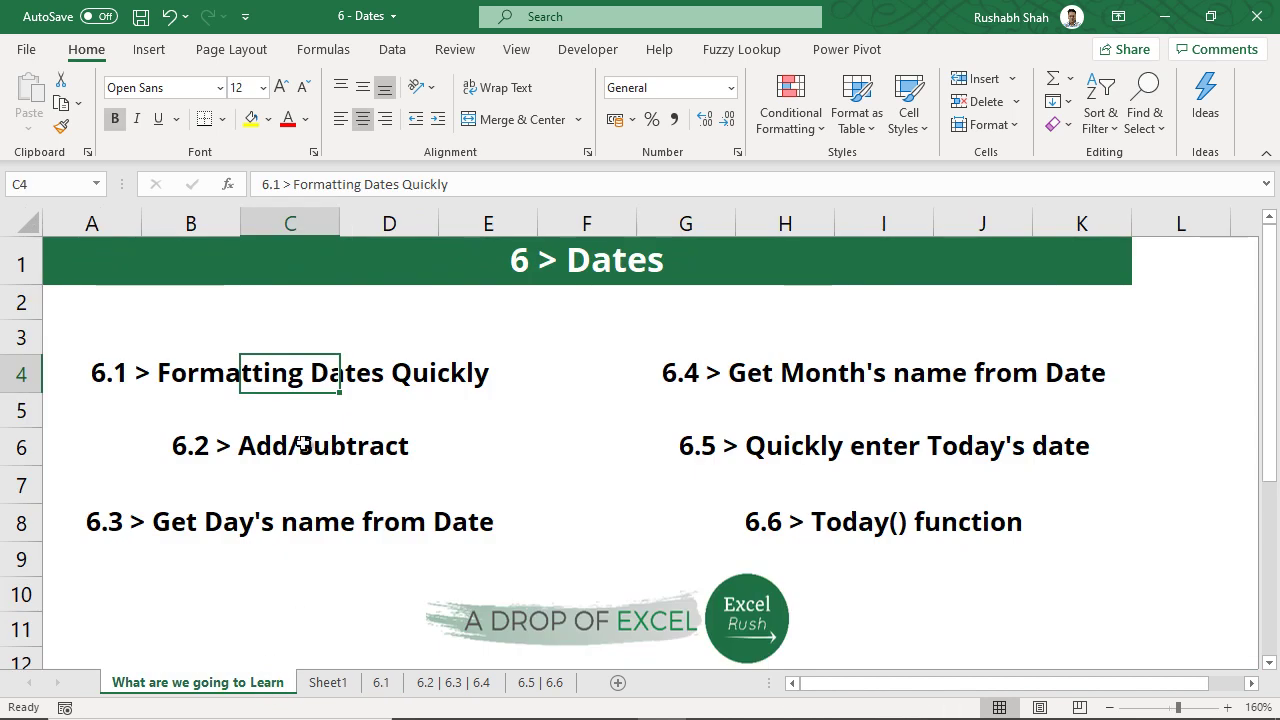
Go through topics 6.2 to 6.4 on the overview, open the 6.2 | 6.3 | 6.4 sheet and highlight its Date of Birth values.
click(303, 446)
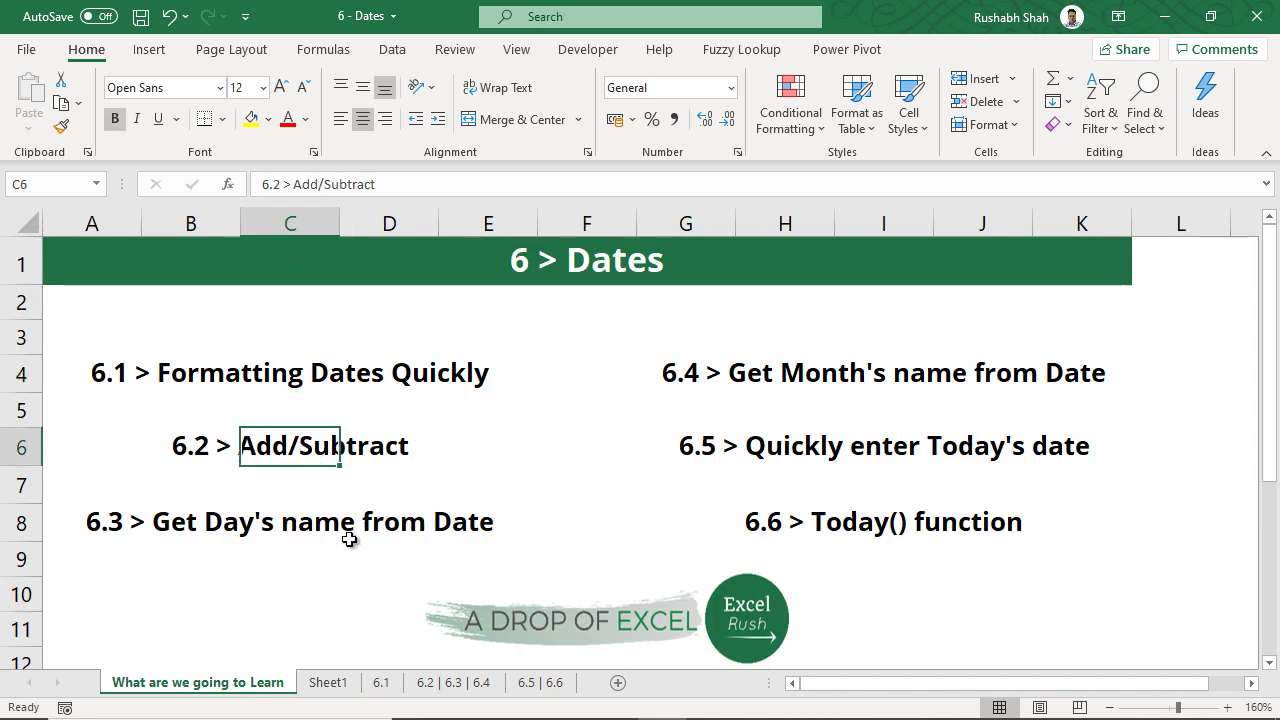
click(299, 527)
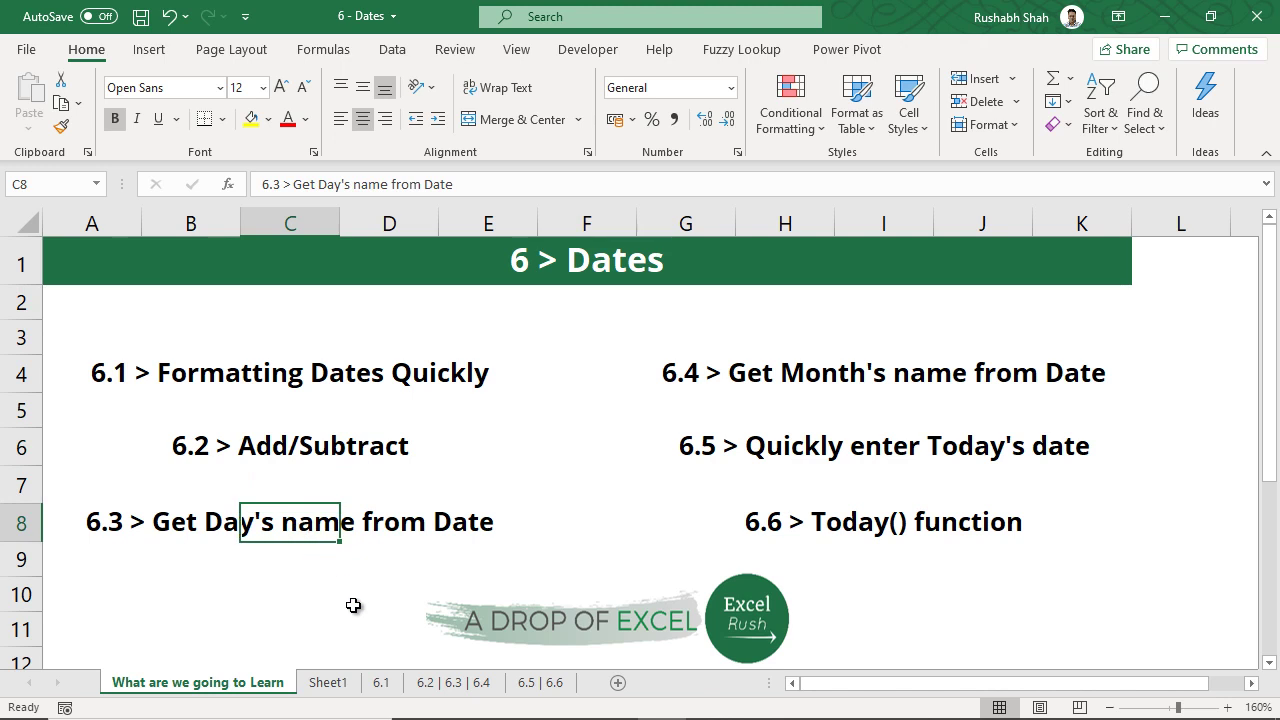
click(896, 375)
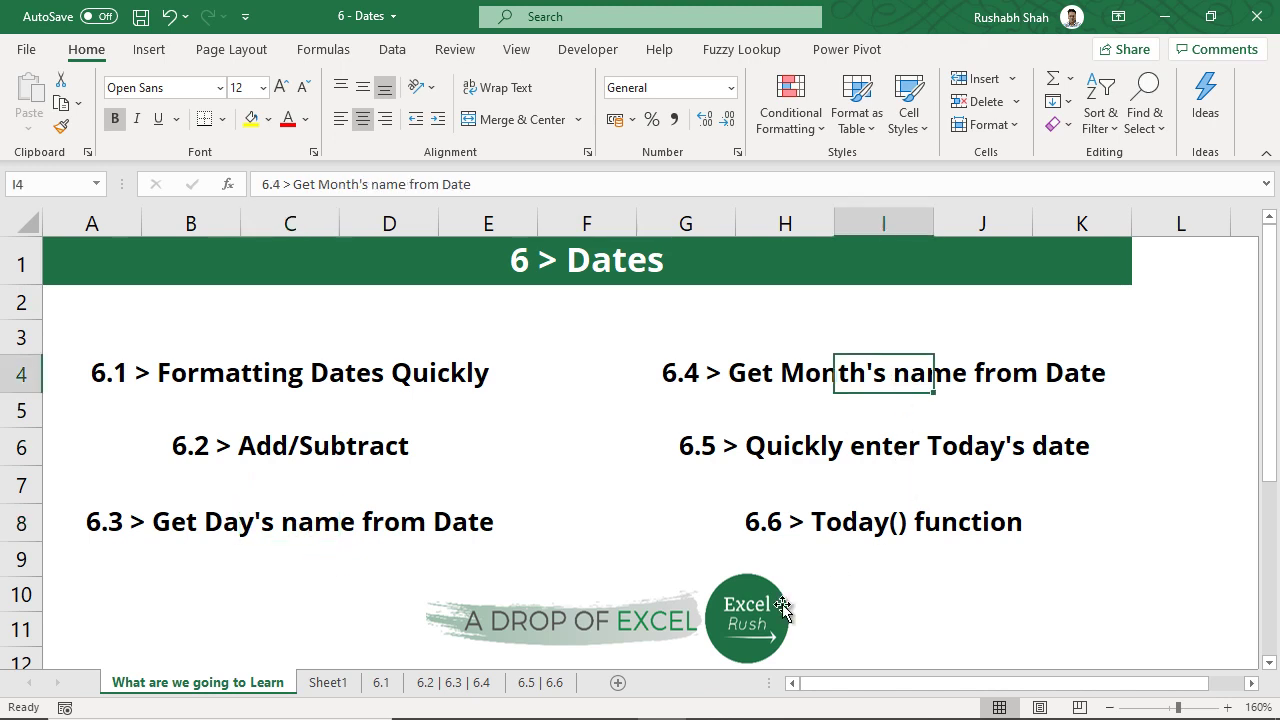
click(447, 684)
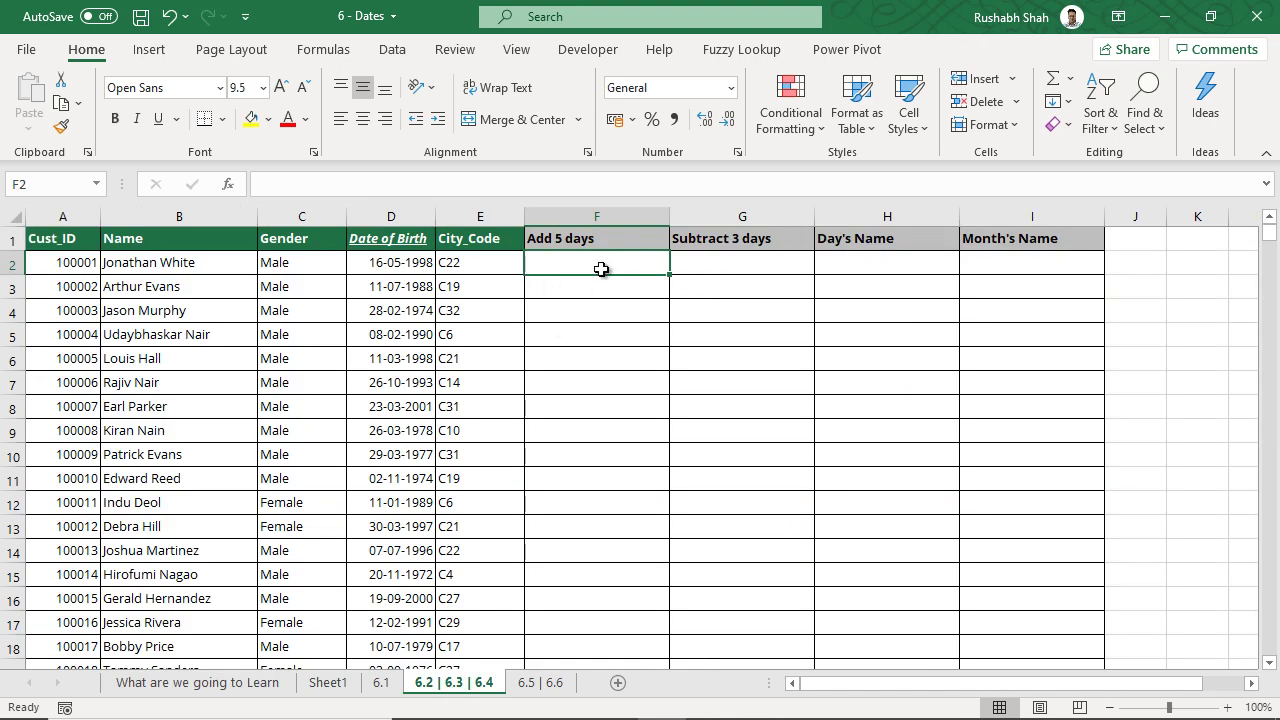
drag(408, 268, 408, 577)
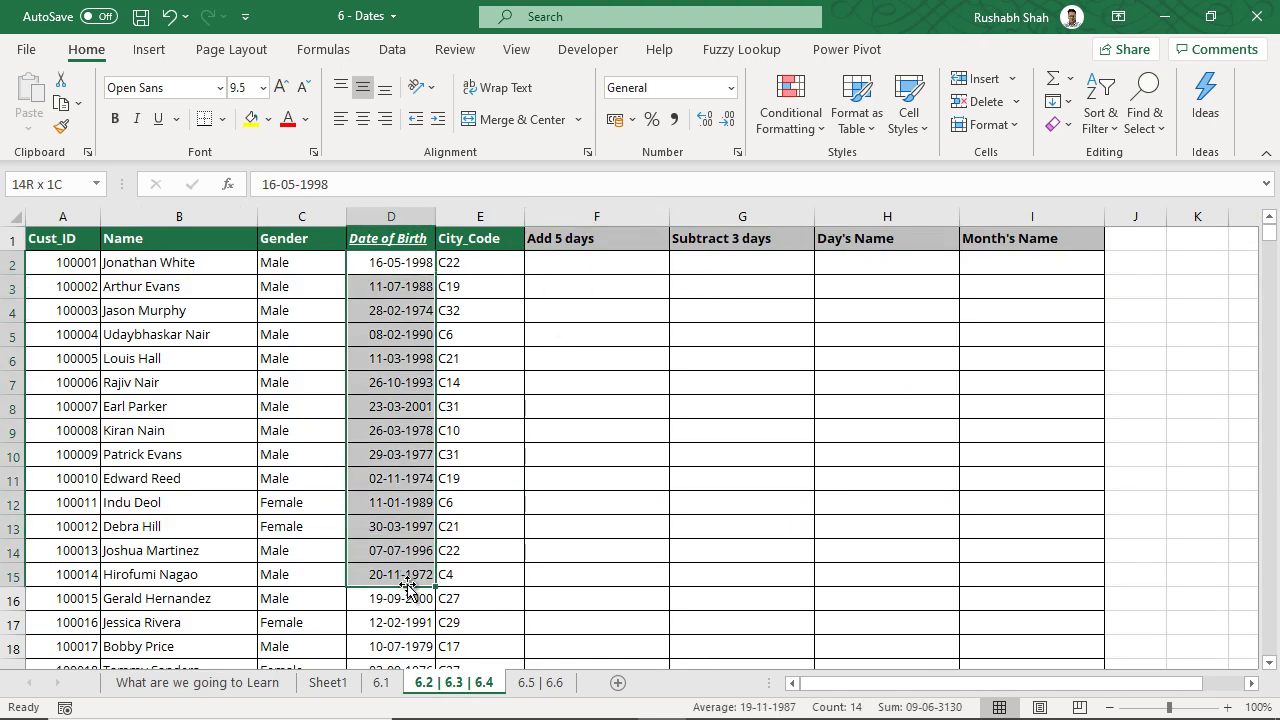
Enter =D2+5 in F2 and fill the formula down the whole Add 5 days column.
click(597, 262)
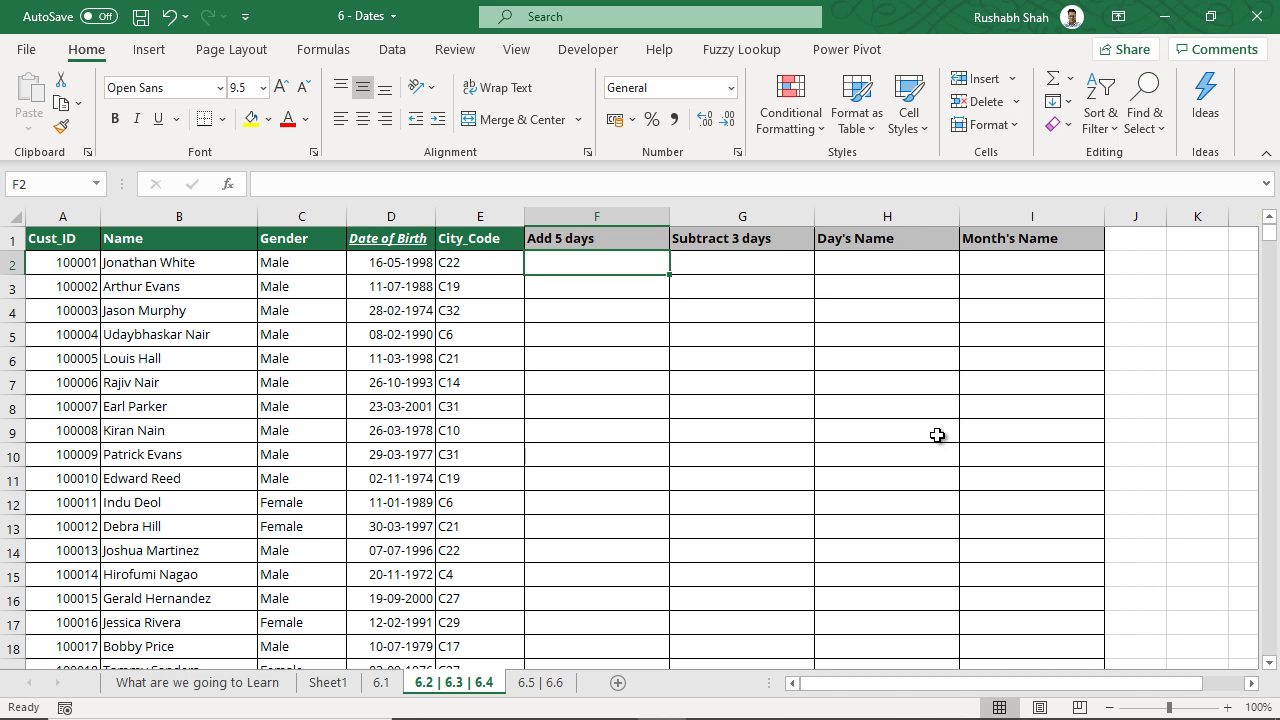
text(=)
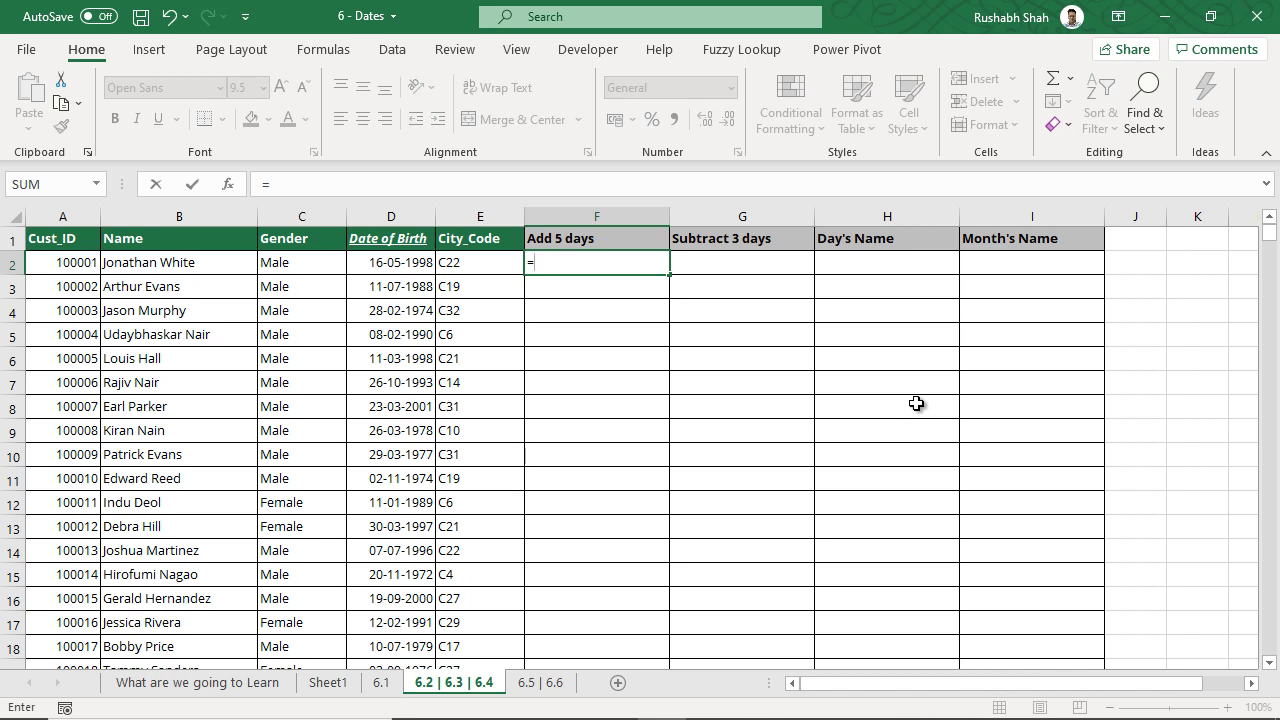
click(405, 262)
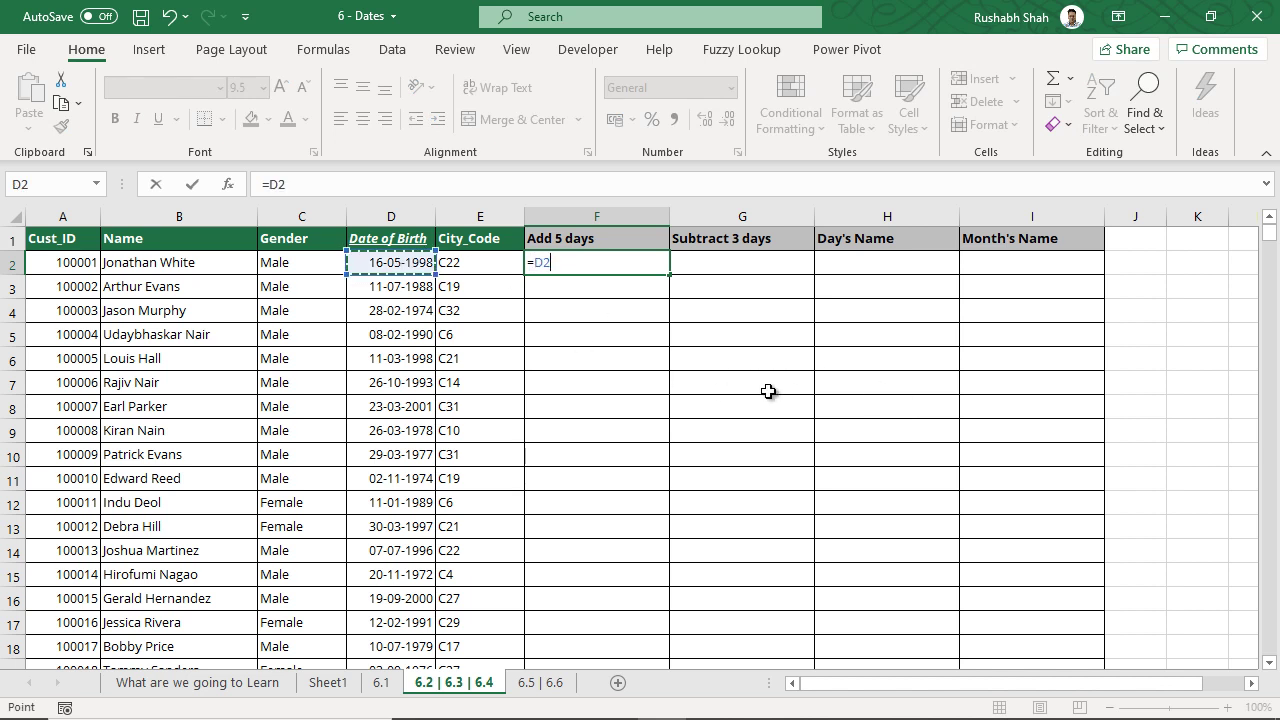
text(+5)
key(Return)
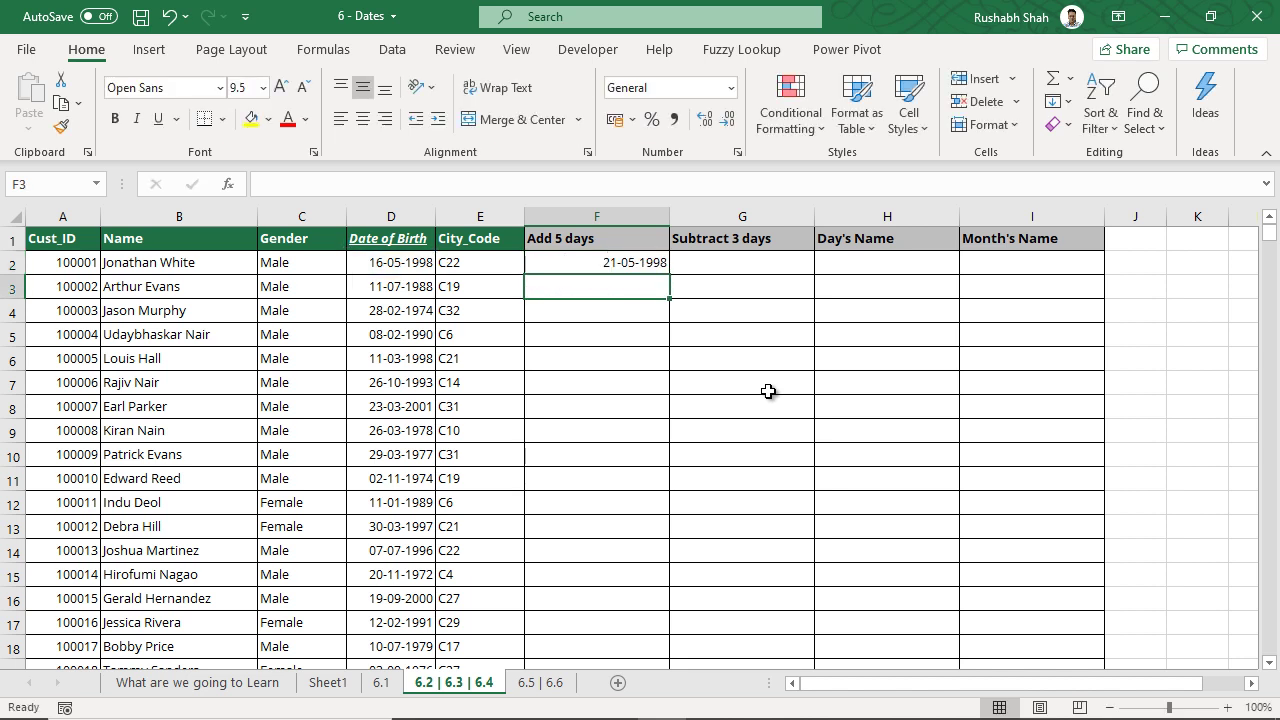
key(Up)
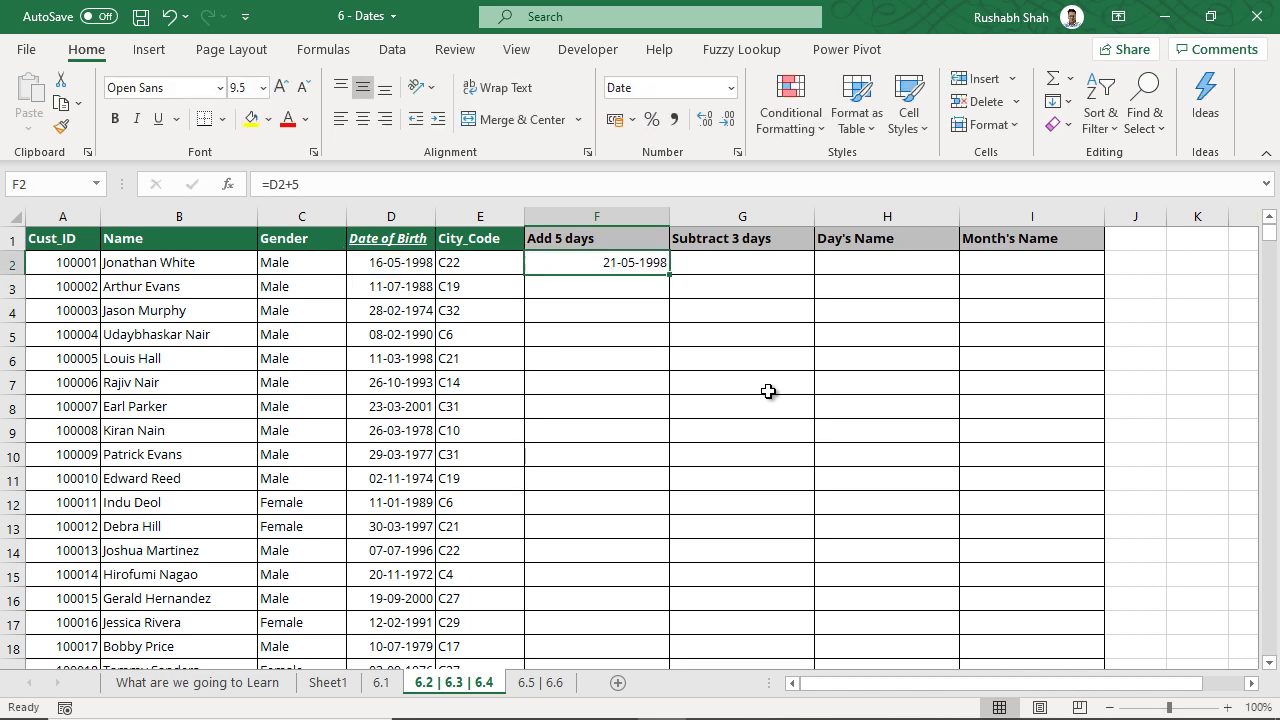
double_click(672, 273)
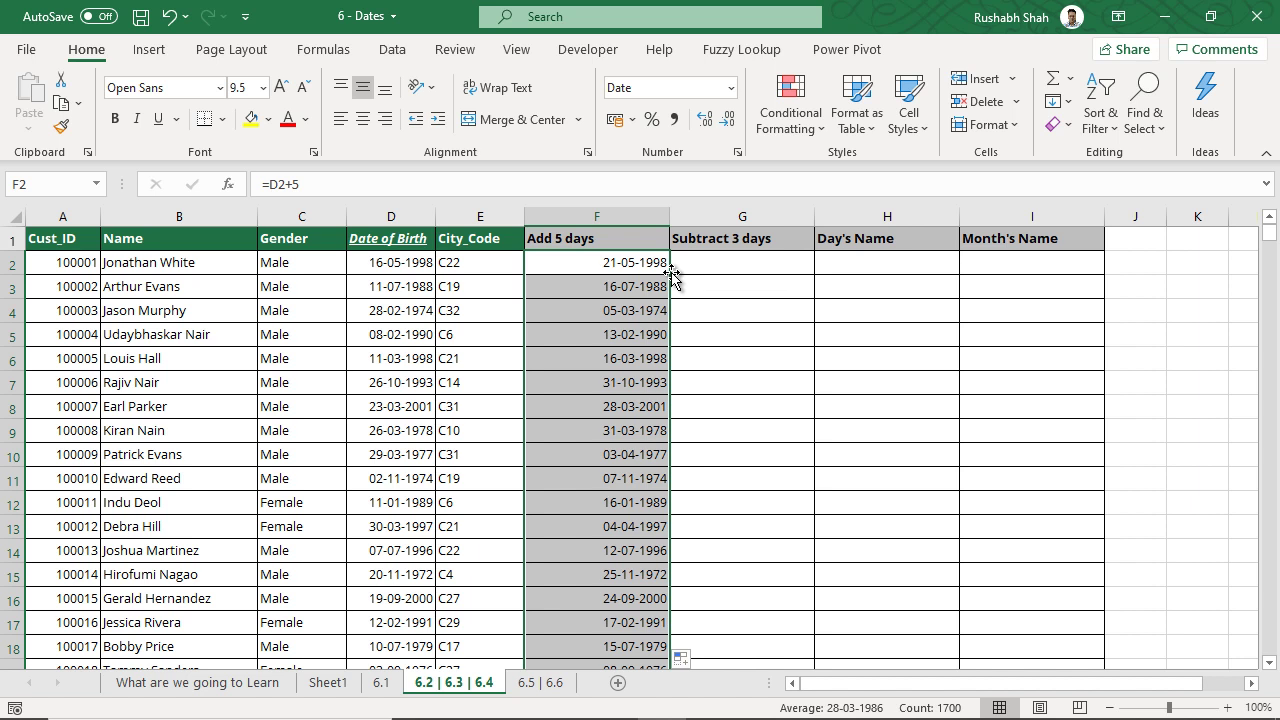
Compare the Date of Birth values in the first rows with the Add 5 days column and check the formula in F2.
mouse_move(414, 286)
mouse_down()
mouse_move(643, 309)
mouse_move(480, 316)
mouse_up()
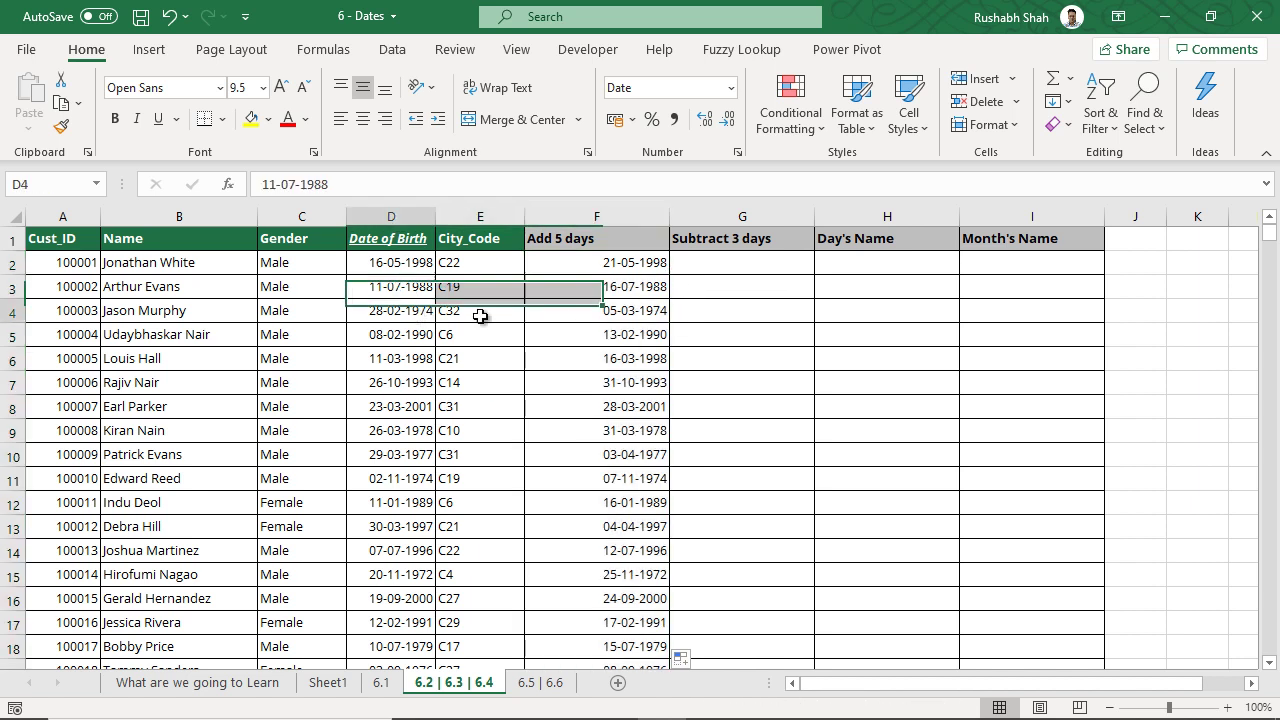
drag(400, 310, 591, 351)
drag(400, 358, 600, 362)
click(640, 262)
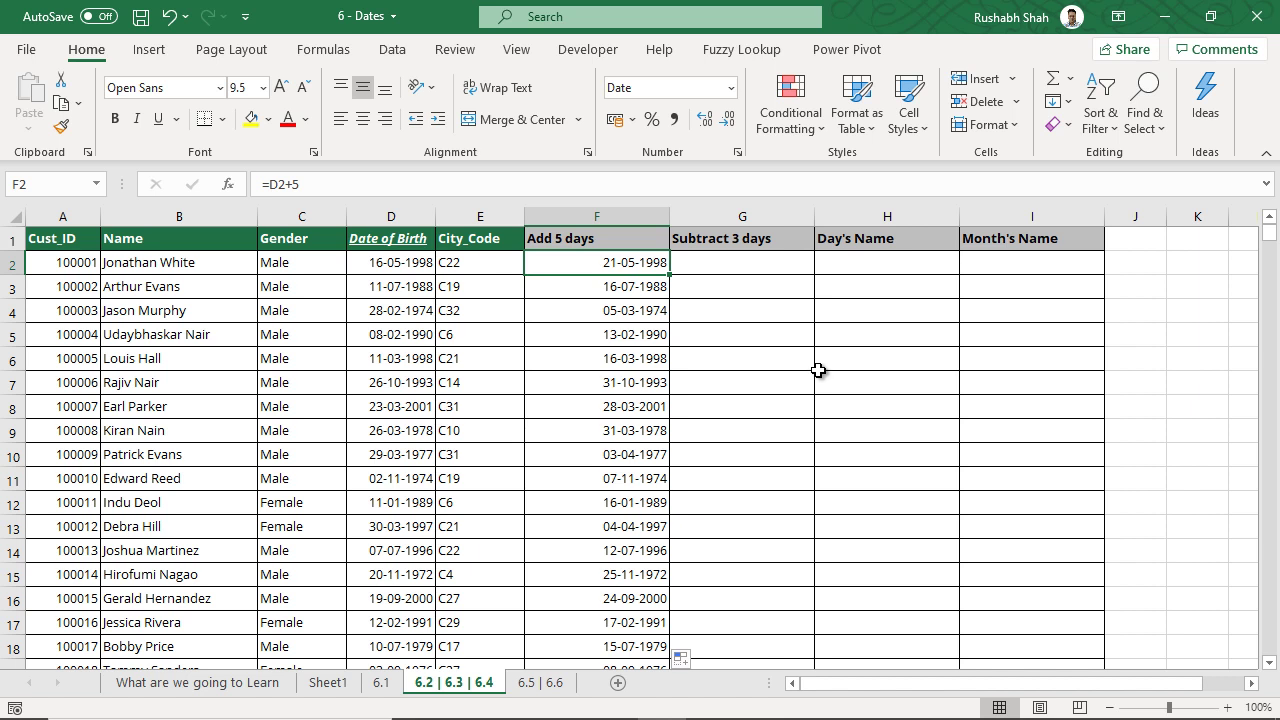
click(603, 217)
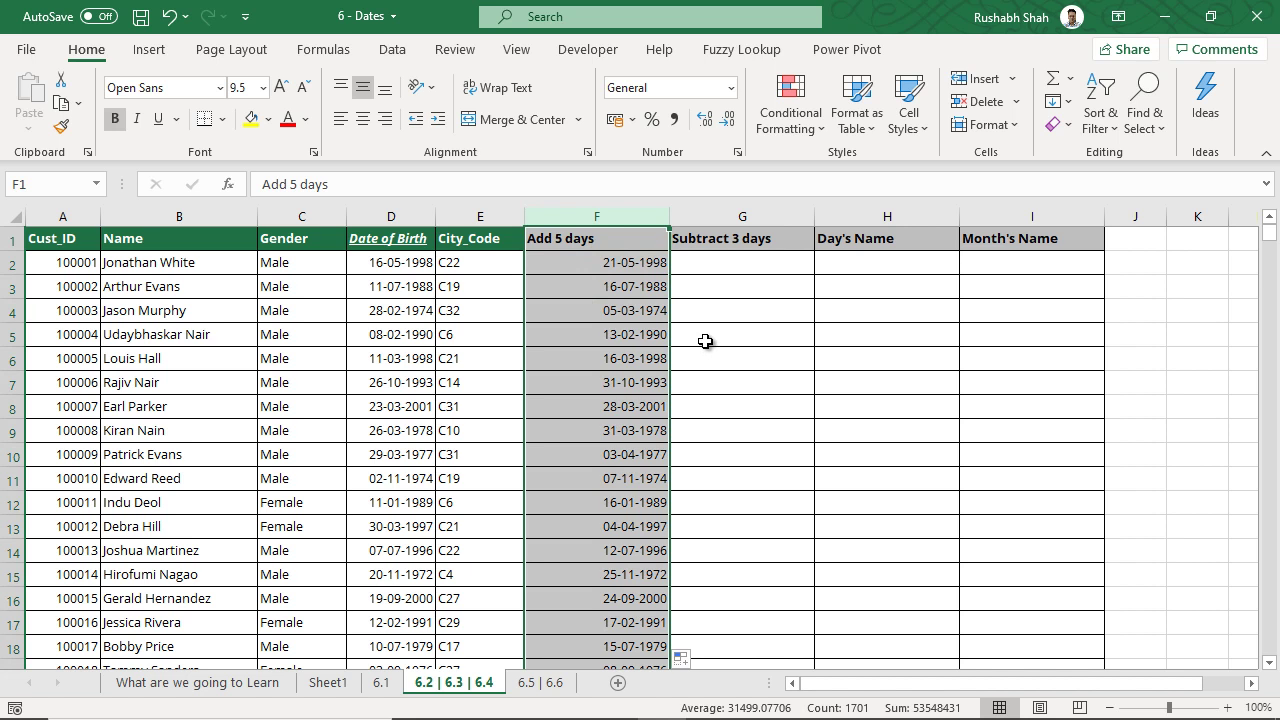
click(592, 263)
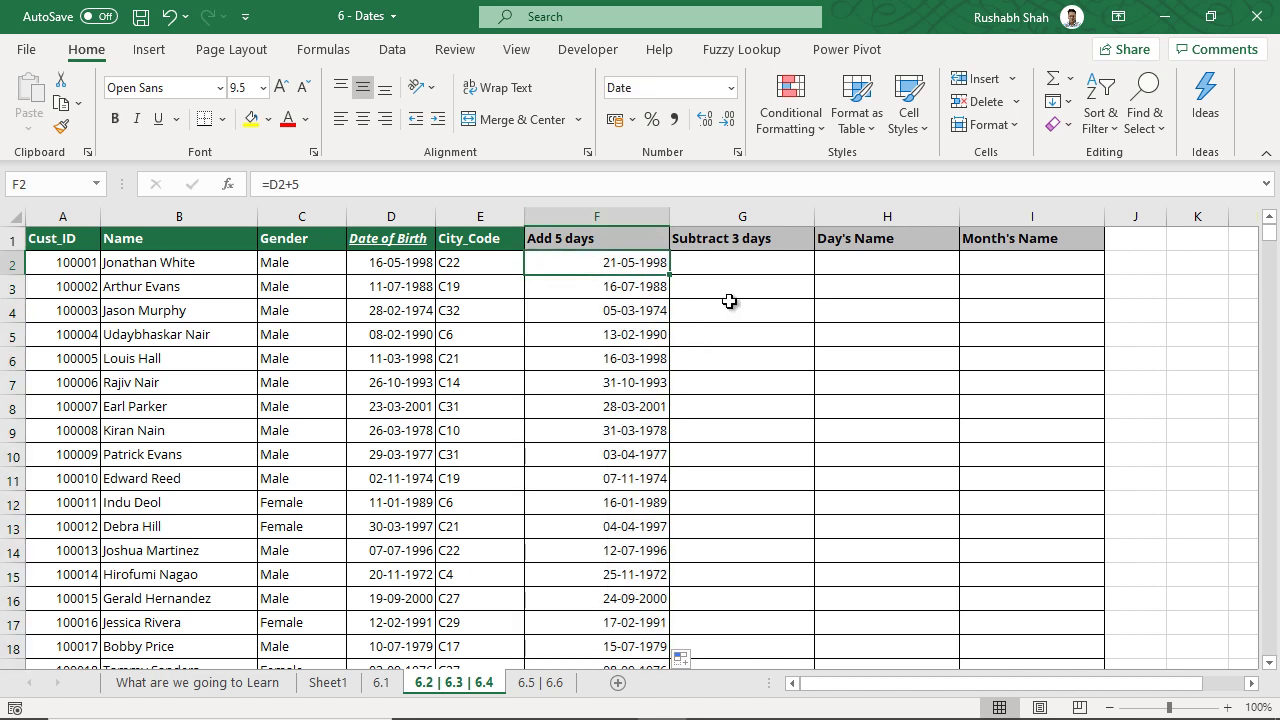
Enter =D2-3 in G2, fill it down the Subtract 3 days column and check the formula in G2.
click(737, 217)
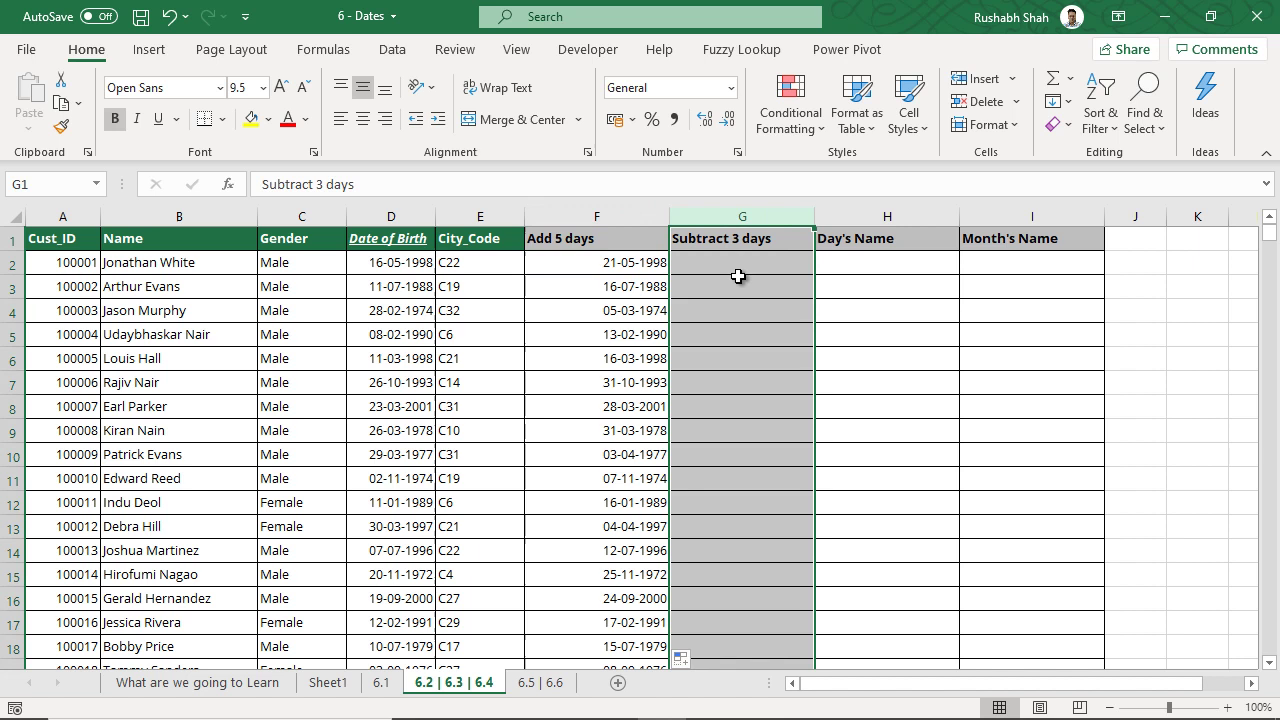
click(743, 264)
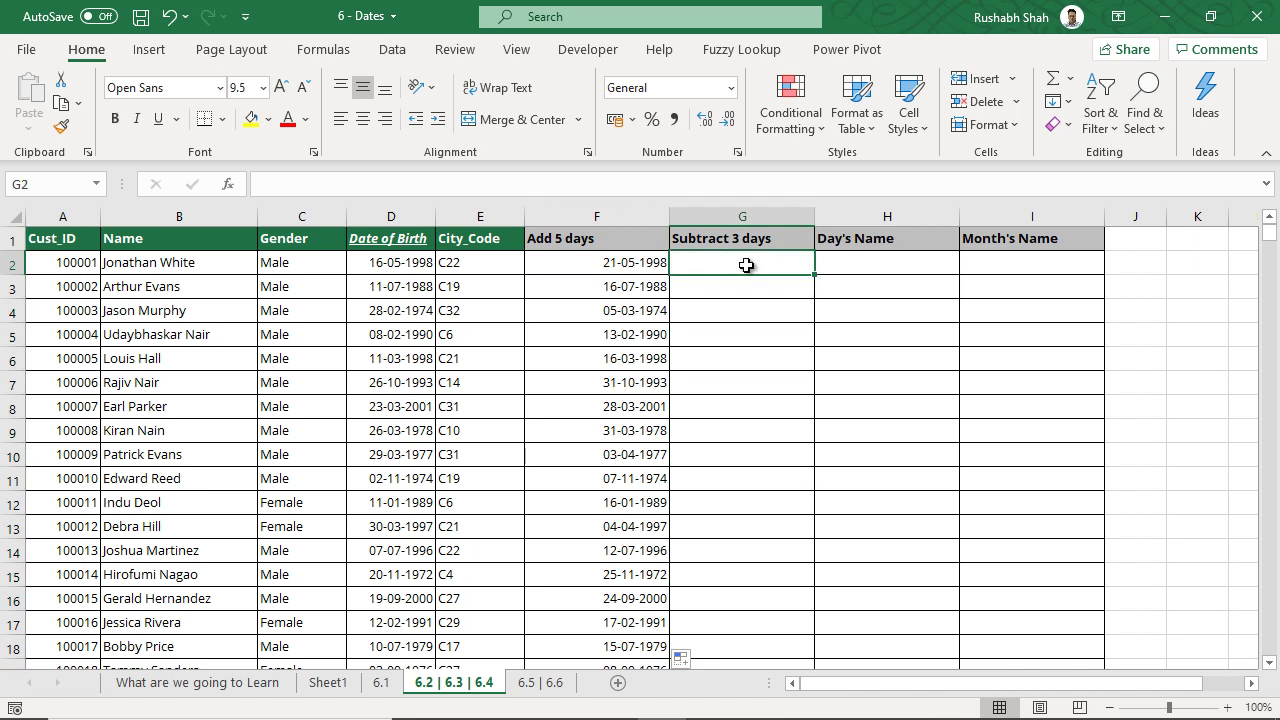
text(=)
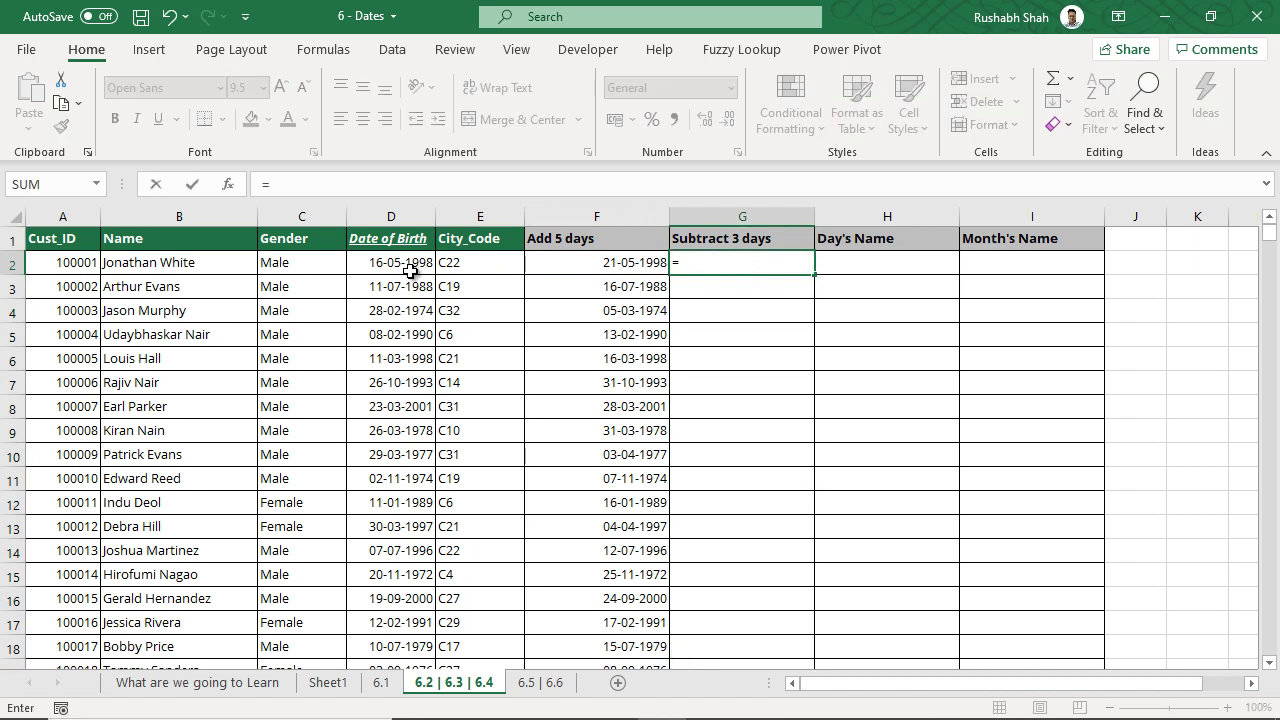
click(373, 265)
text(-3)
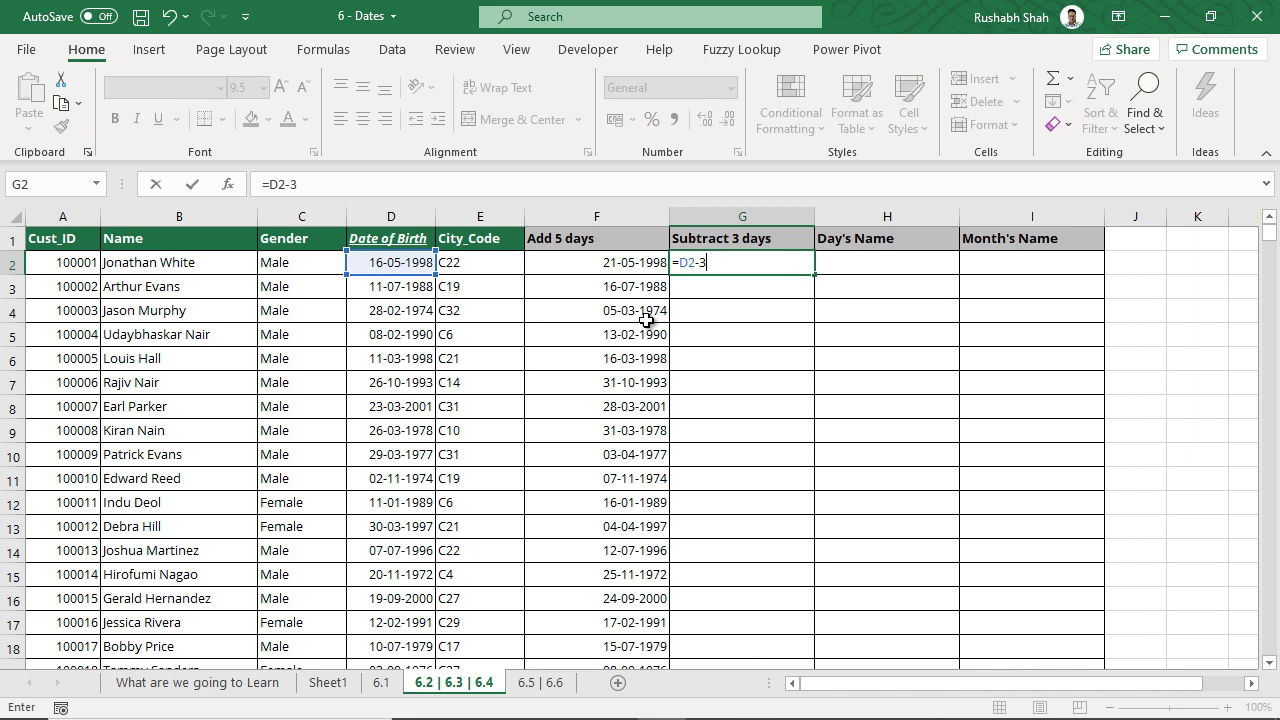
key(ctrl+Return)
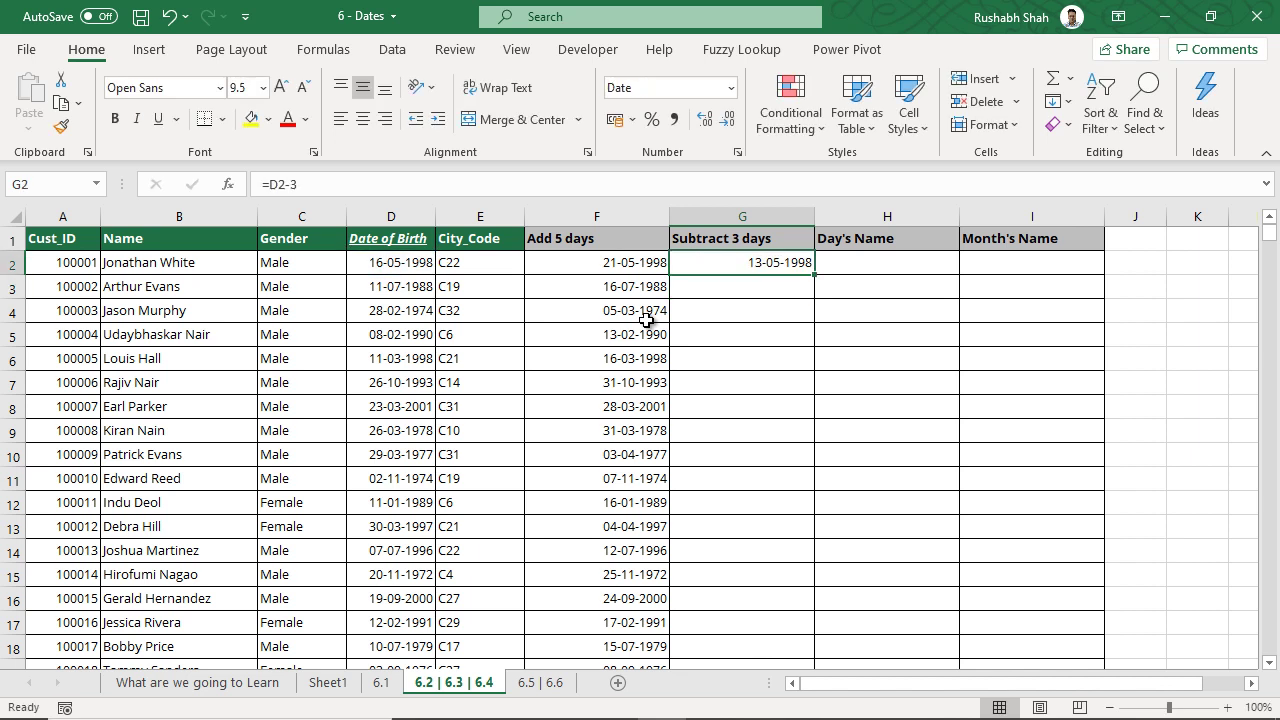
double_click(814, 274)
click(785, 263)
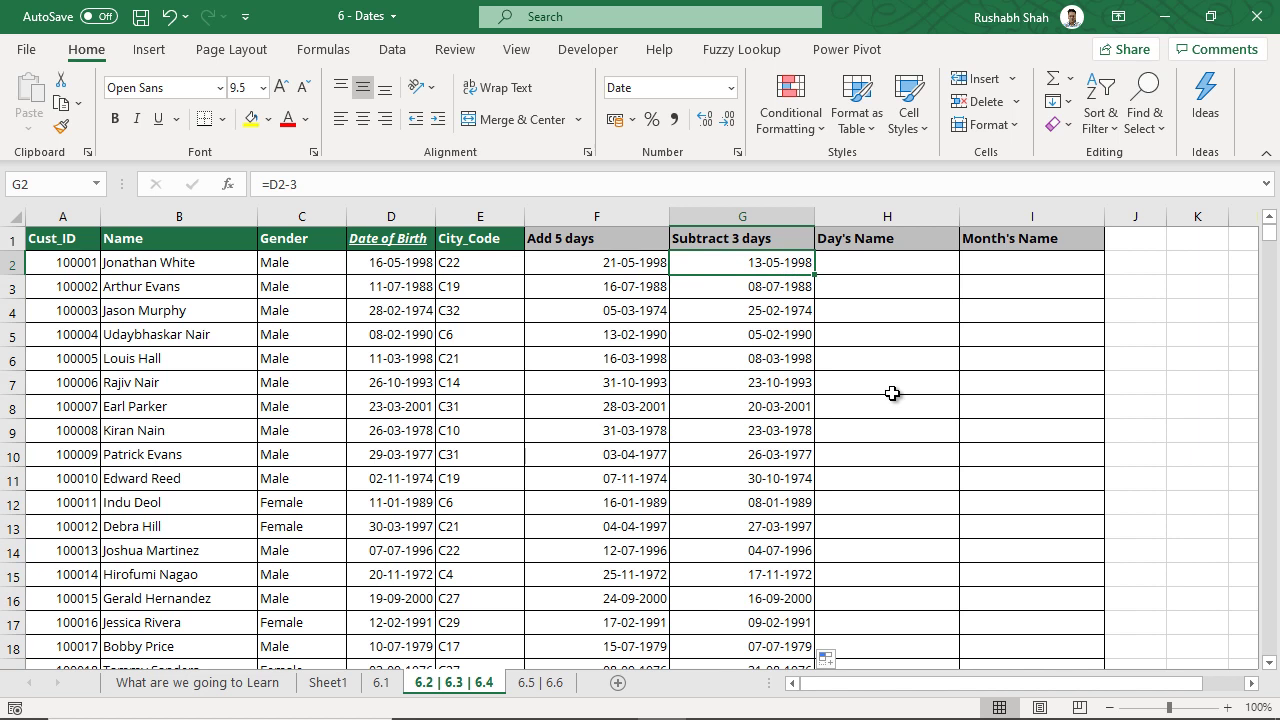
key(F2)
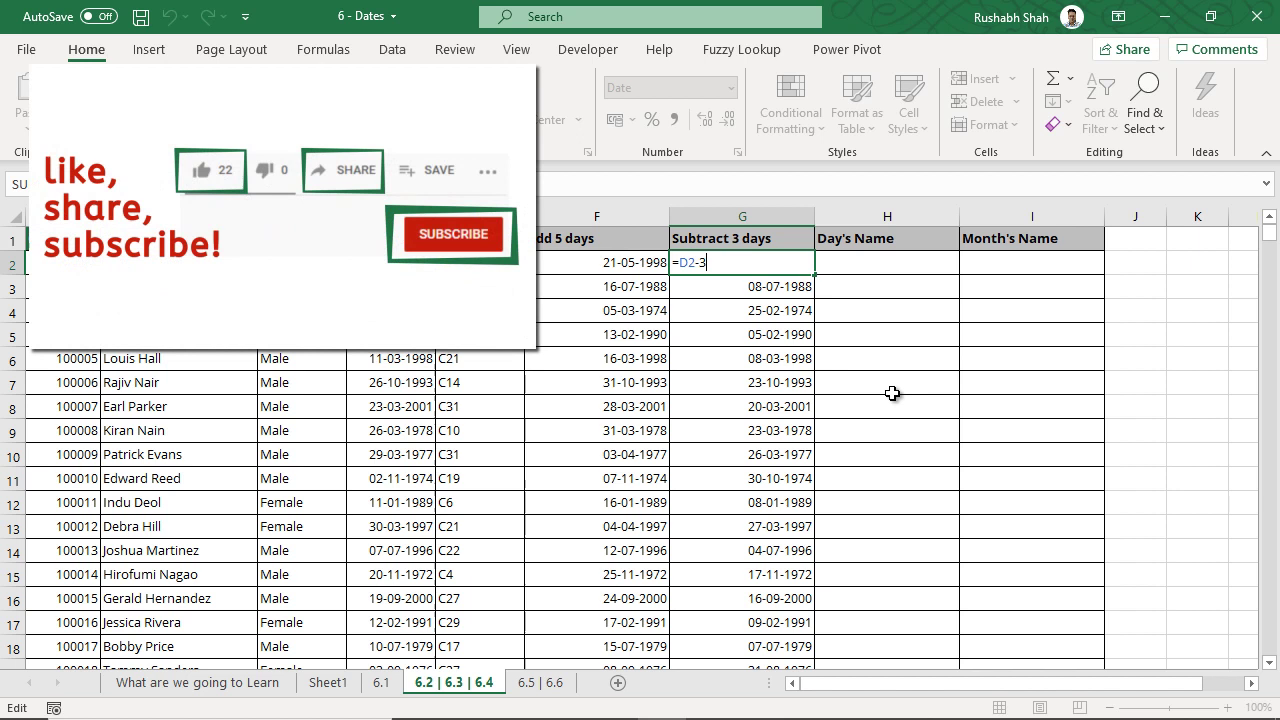
key(Escape)
Enter =TEXT(D2,"ddd") in H2 and fill it down the Day's Name column to get abbreviated day names.
click(886, 266)
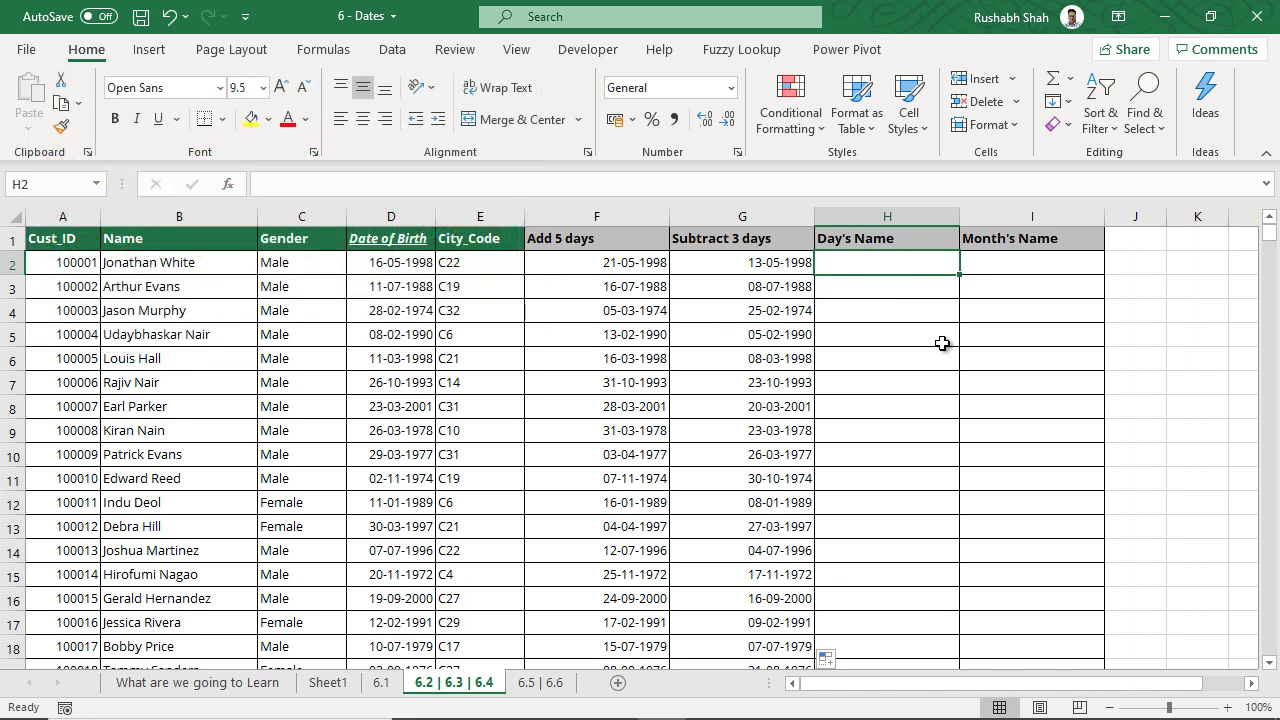
text(=)
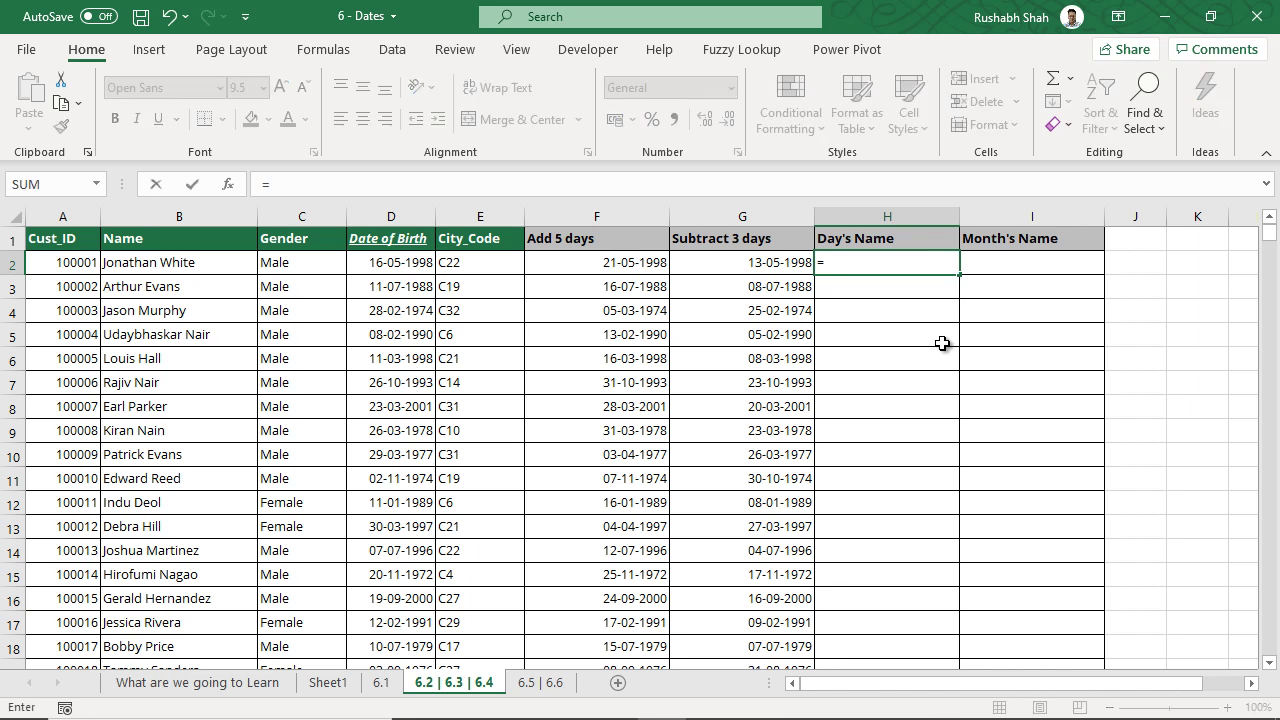
text(text)
key(Tab)
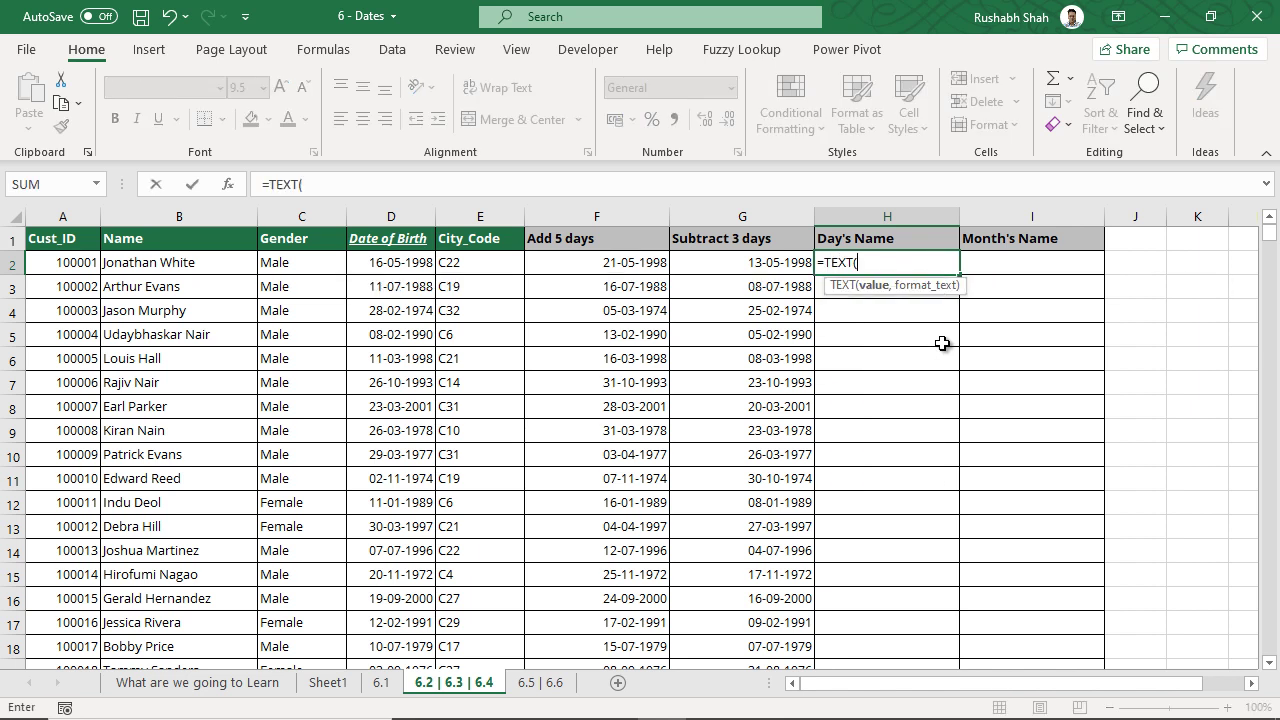
click(415, 266)
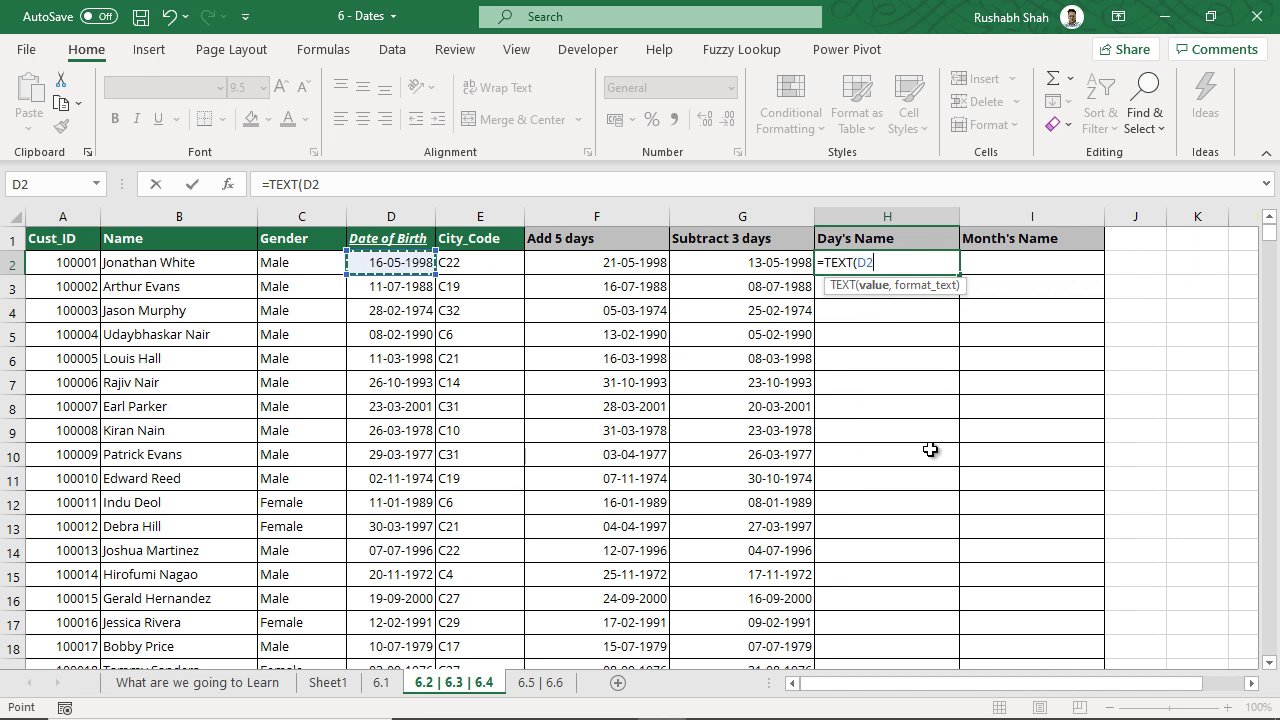
text(,)
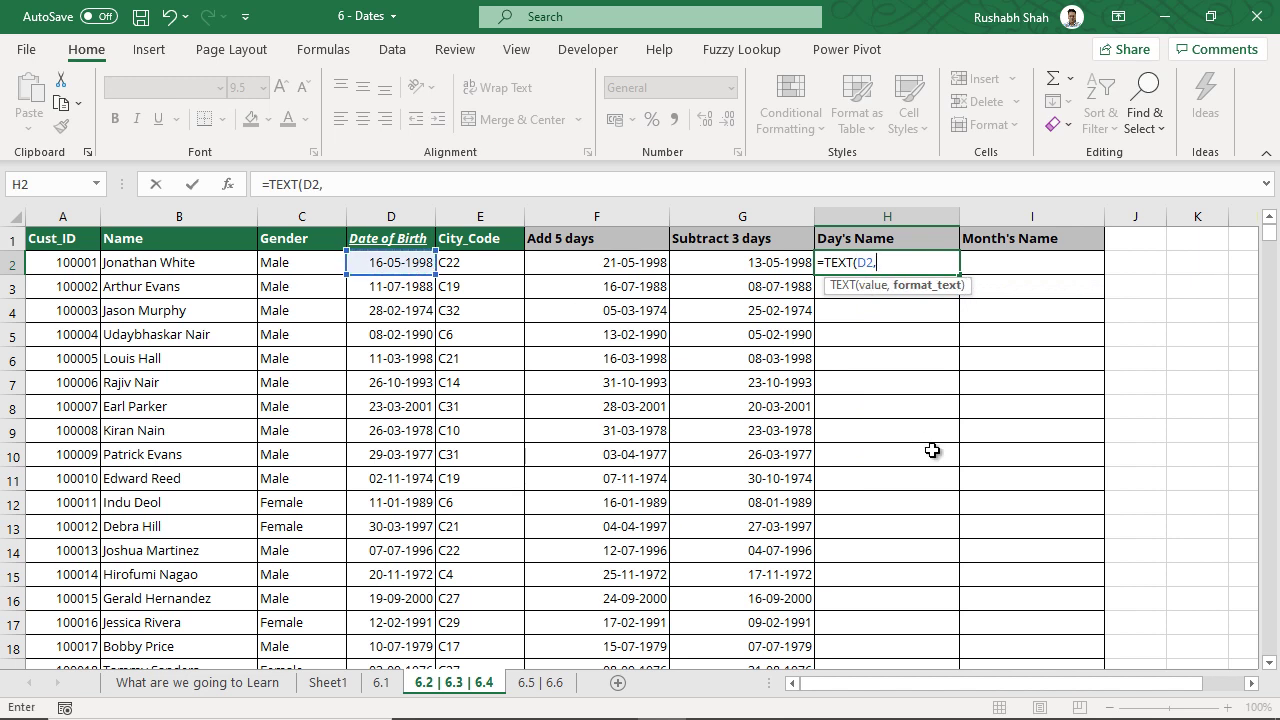
text("ddd"))
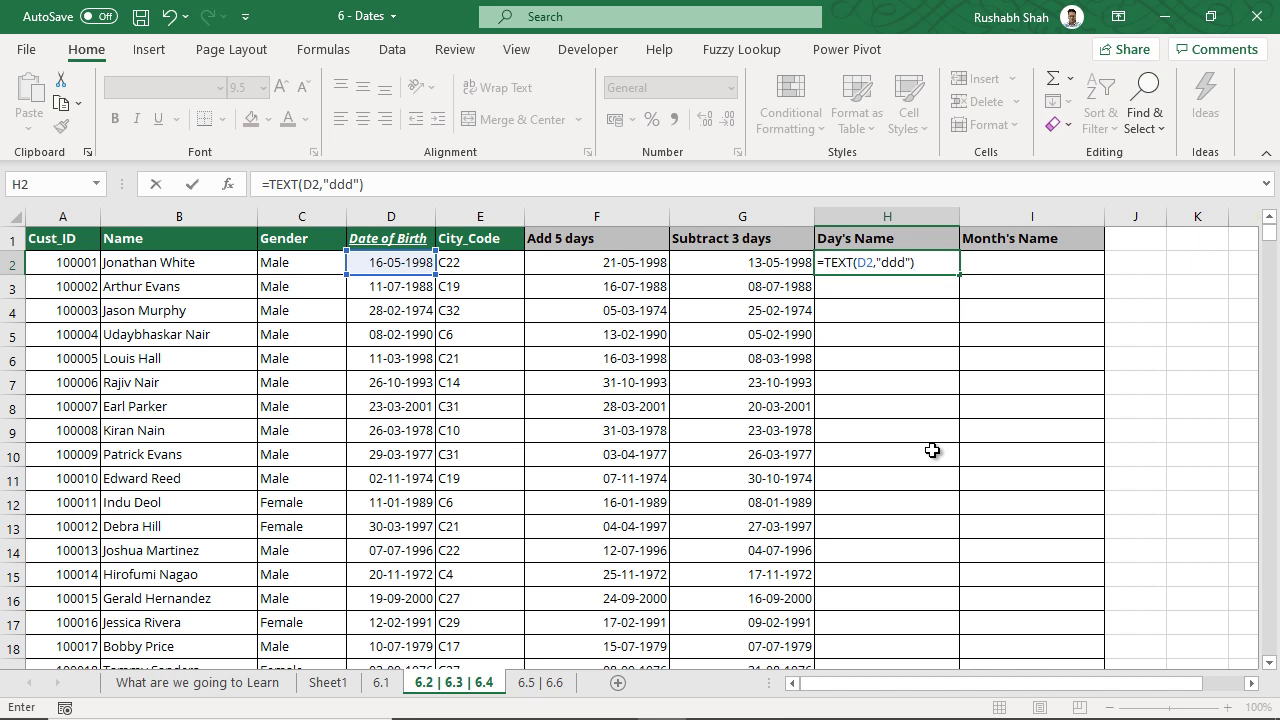
key(Return)
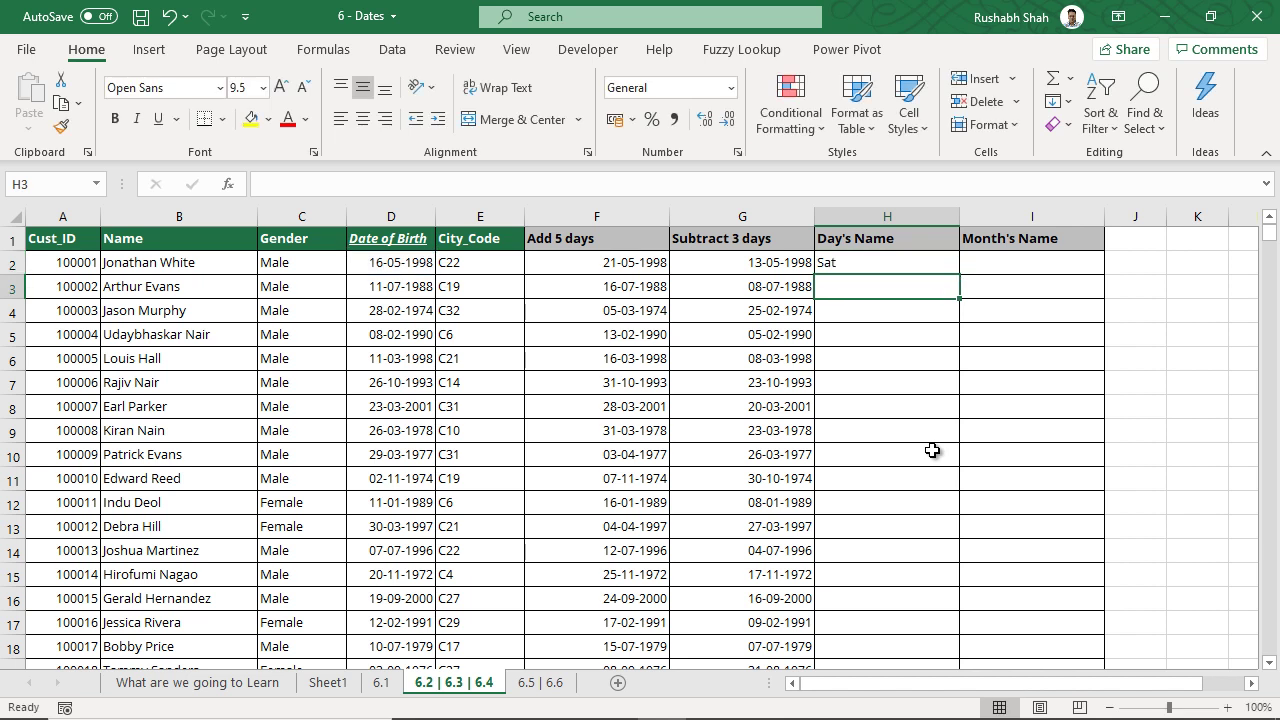
click(952, 263)
double_click(959, 272)
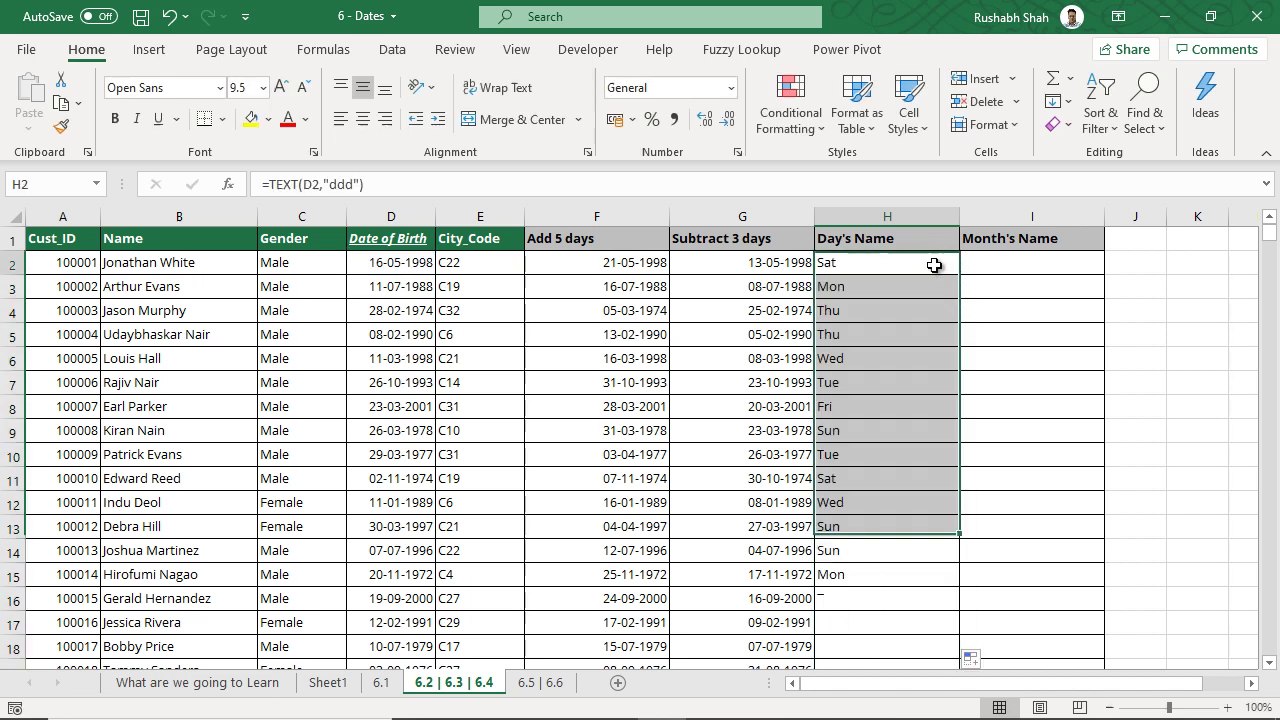
Change the format code in H2's TEXT formula to "dddd" for full day names and refill the Day's Name column.
click(934, 262)
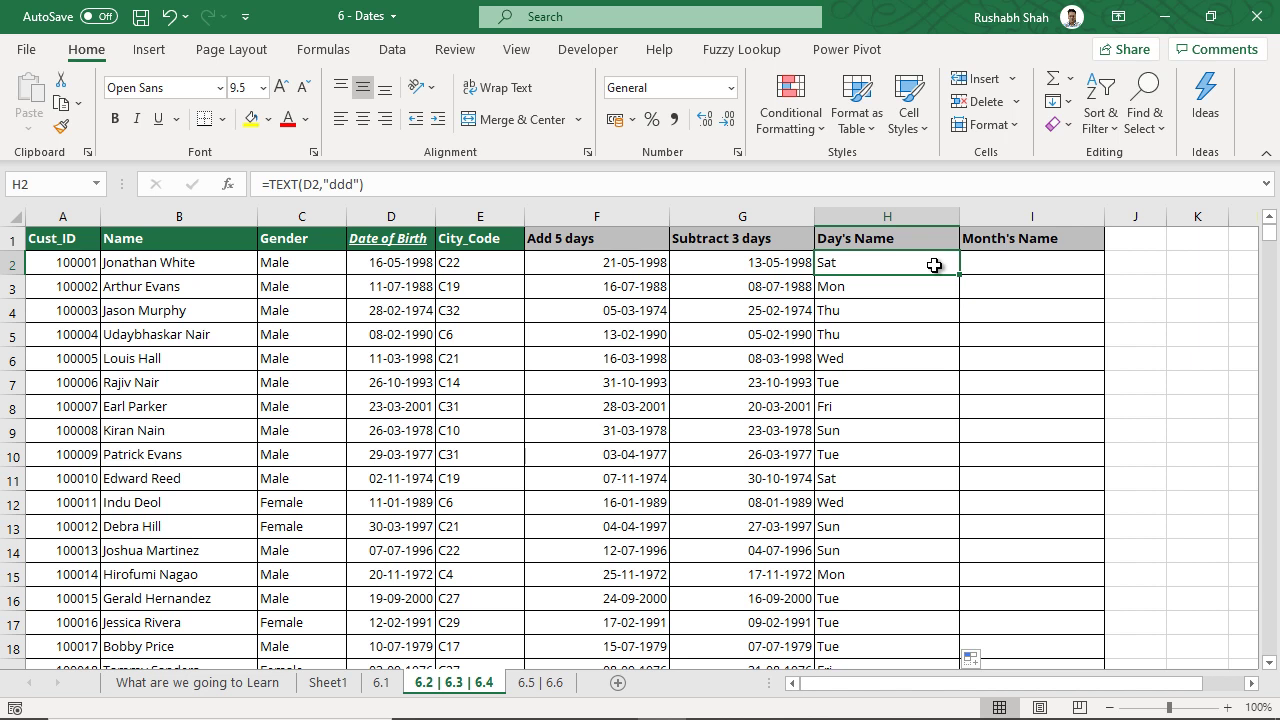
double_click(934, 265)
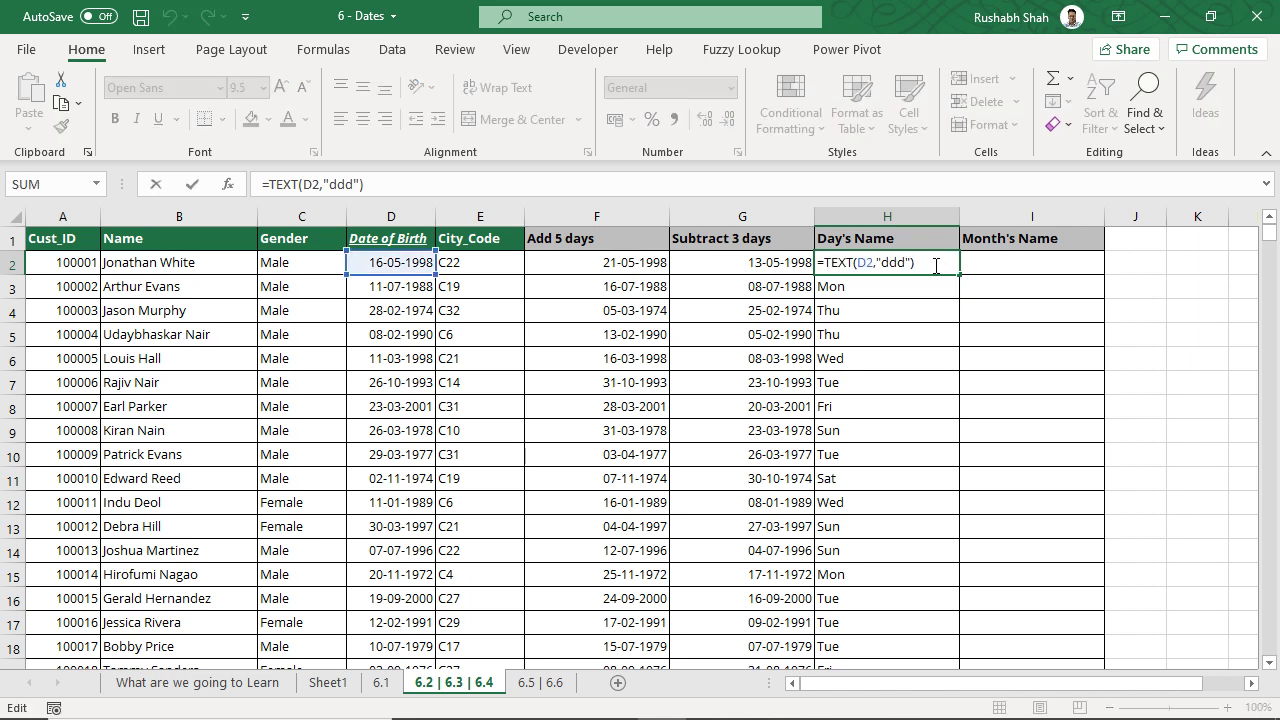
key(Left)
key(Left)
text(d)
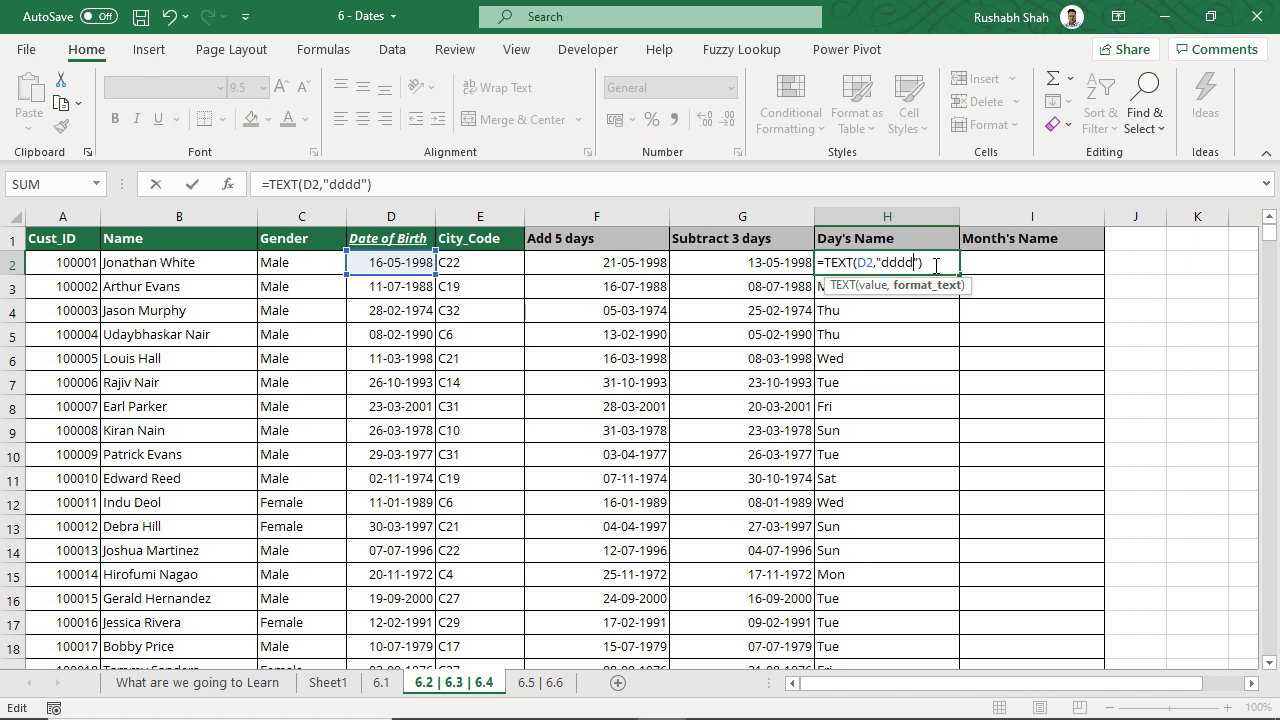
key(ctrl+Return)
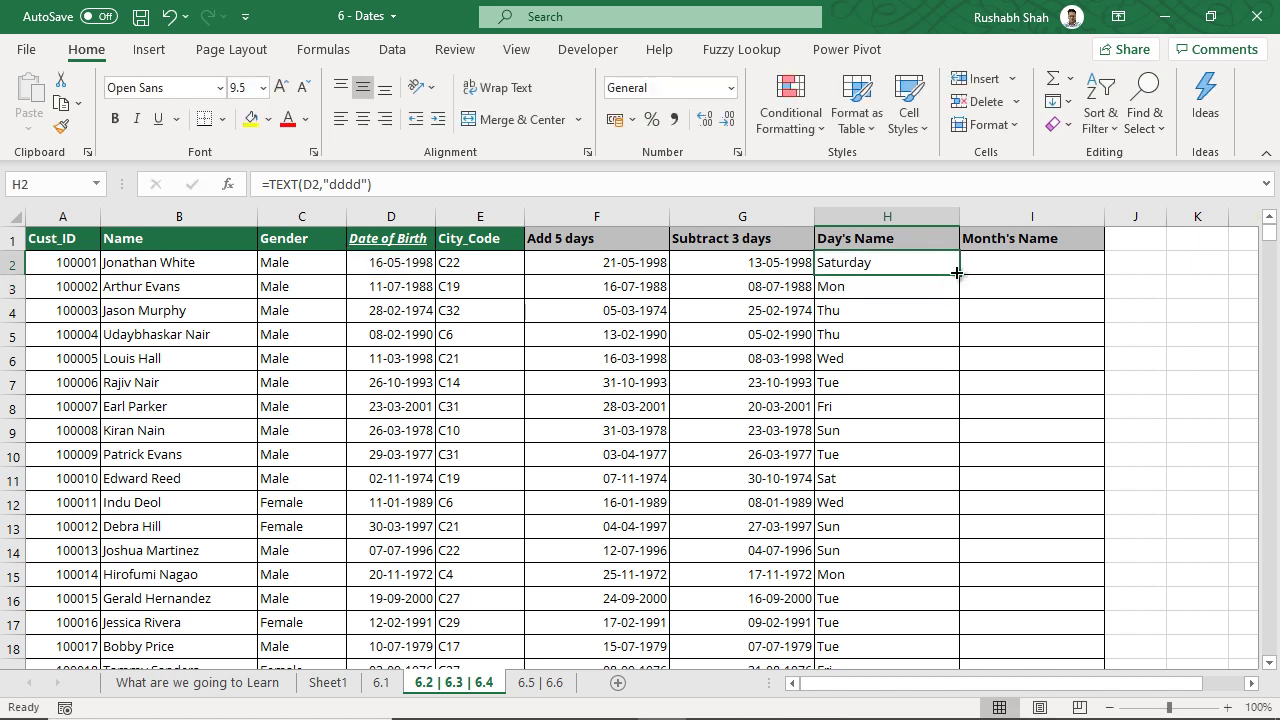
double_click(959, 273)
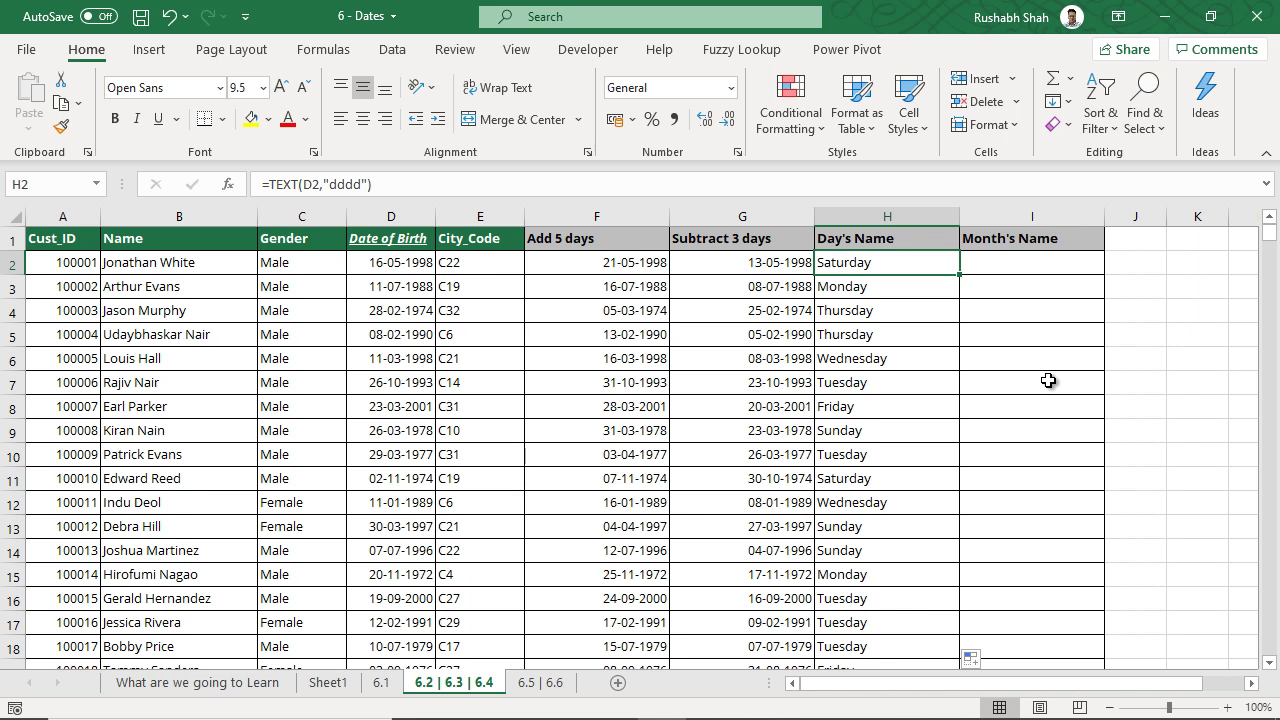
Enter =TEXT(F2,"mmm") in I2 and fill it down the Month's Name column to get abbreviated month names.
key(Right)
text(=m)
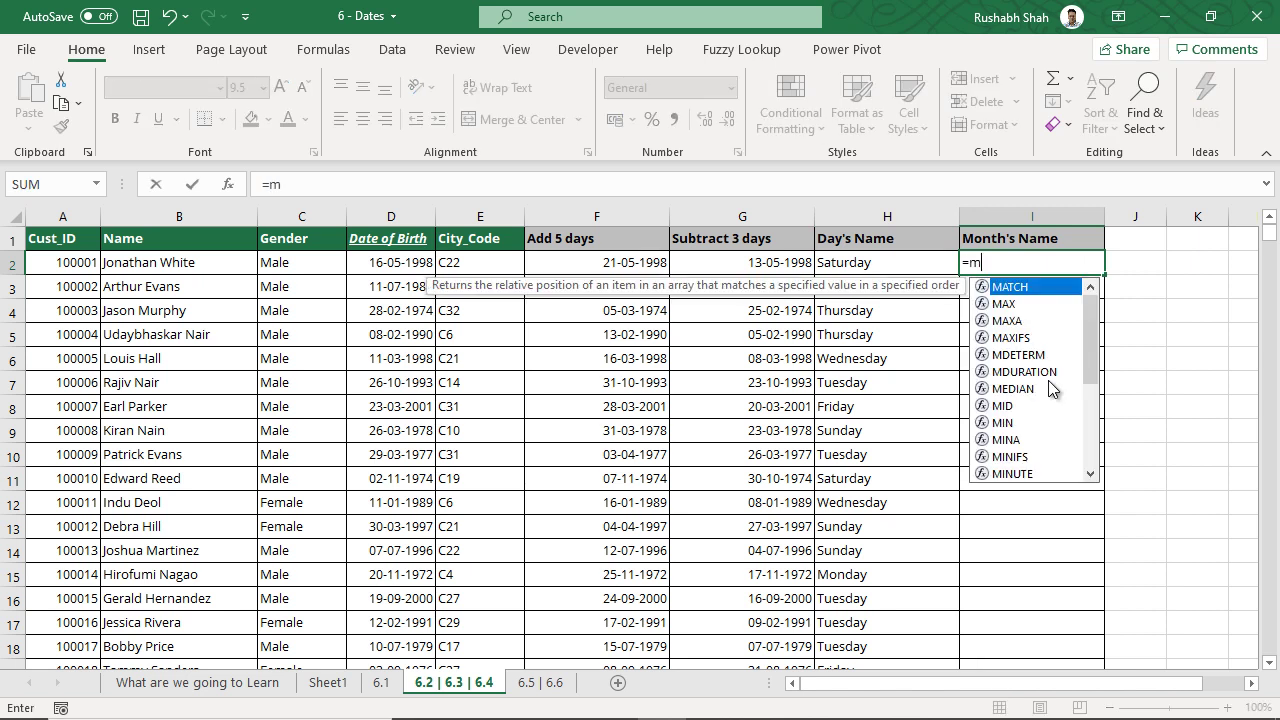
key(BackSpace)
text(text)
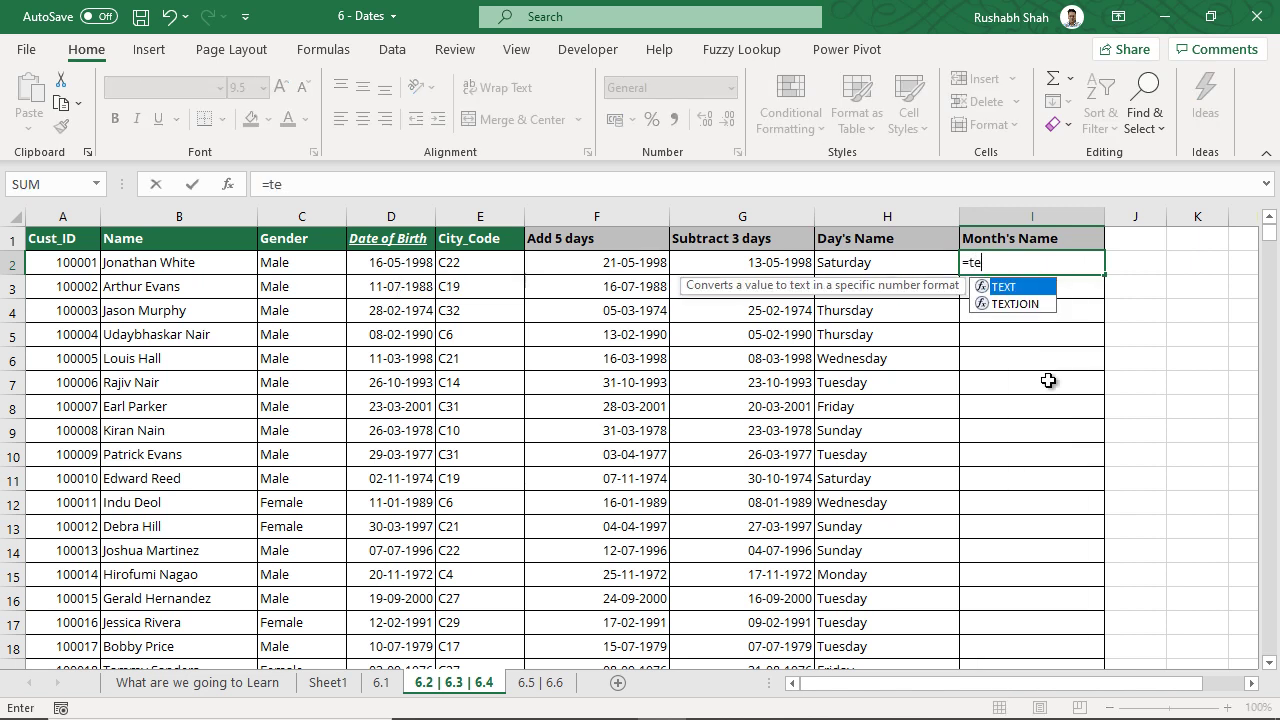
key(Tab)
key(Left)
key(Left)
key(Left)
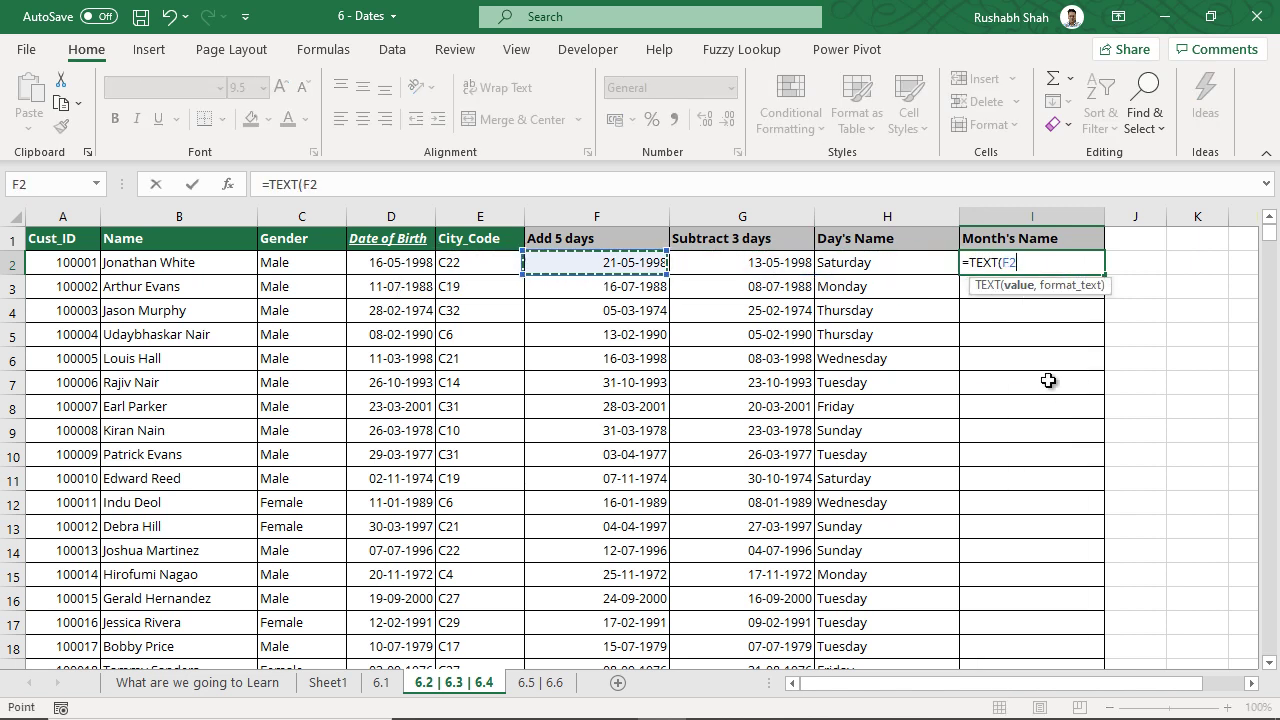
text(,)
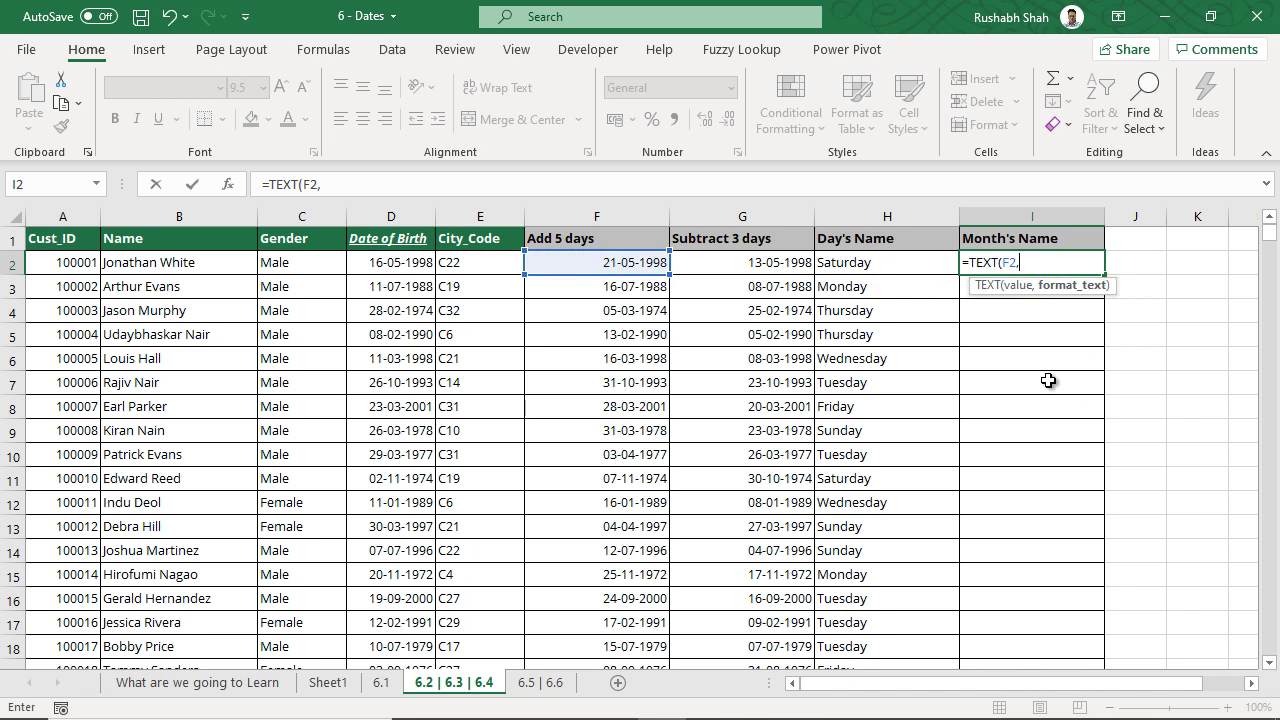
text("mmm"))
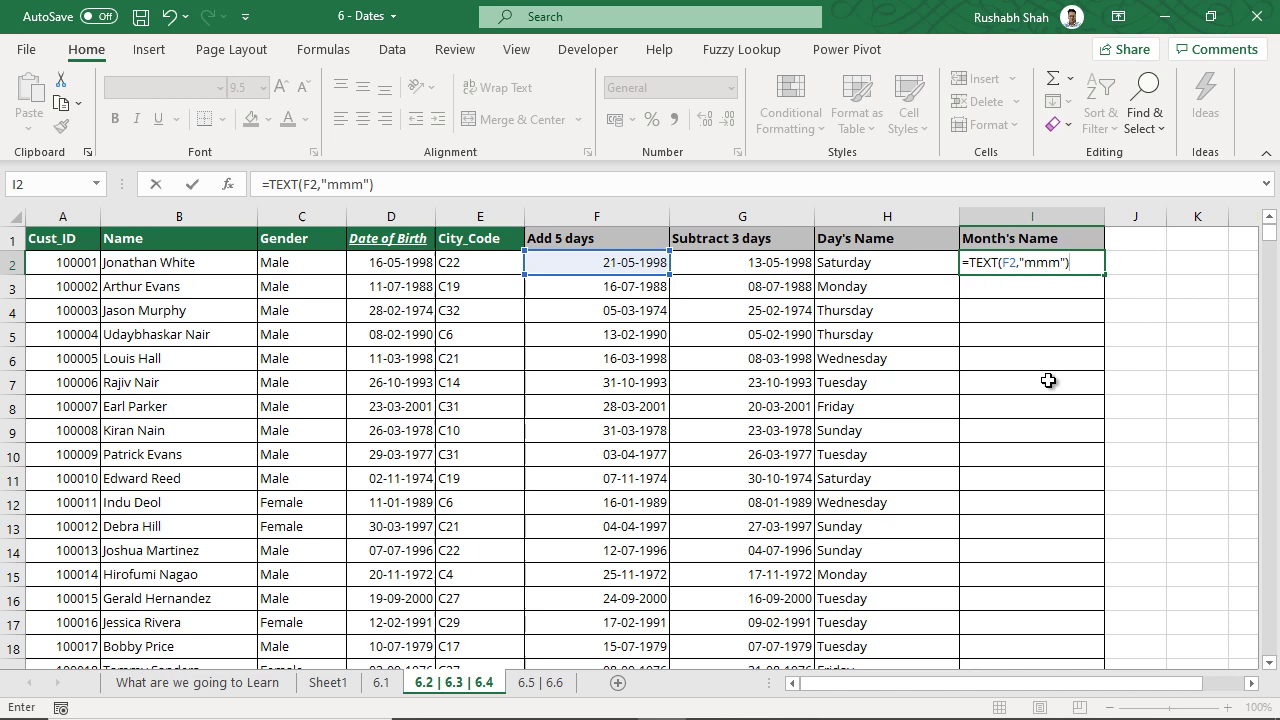
key(Return)
key(Up)
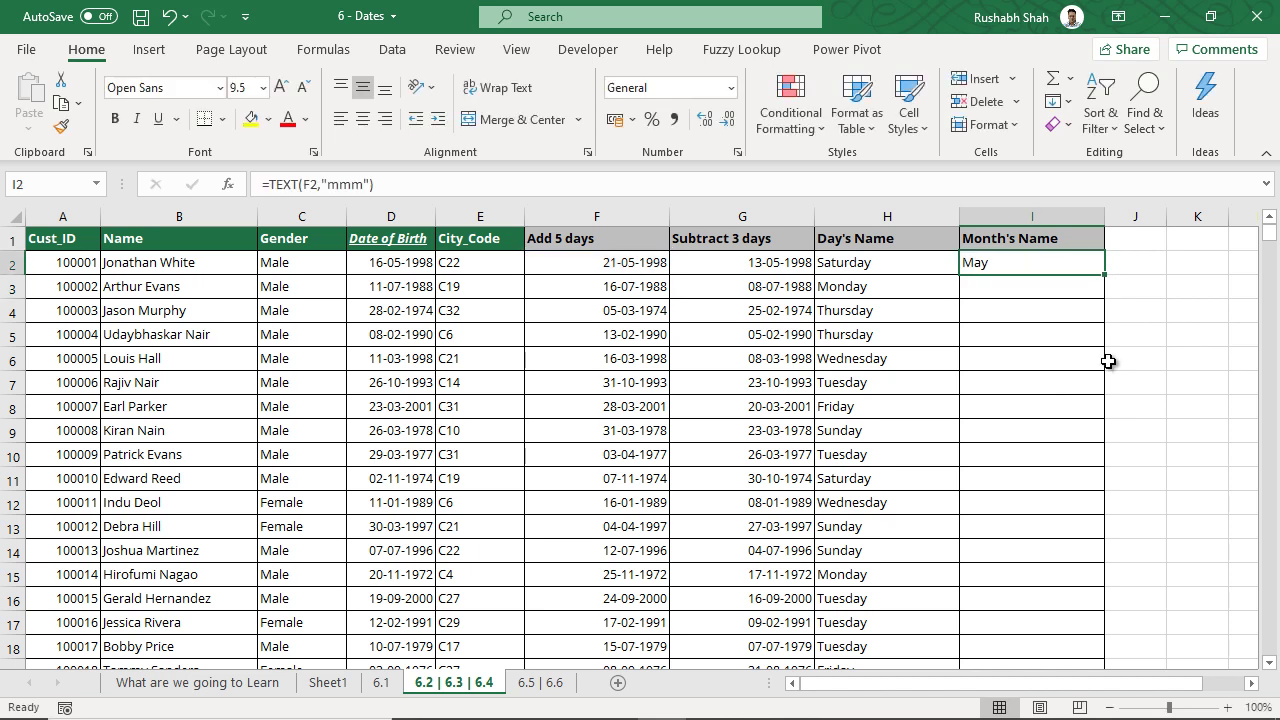
double_click(1104, 272)
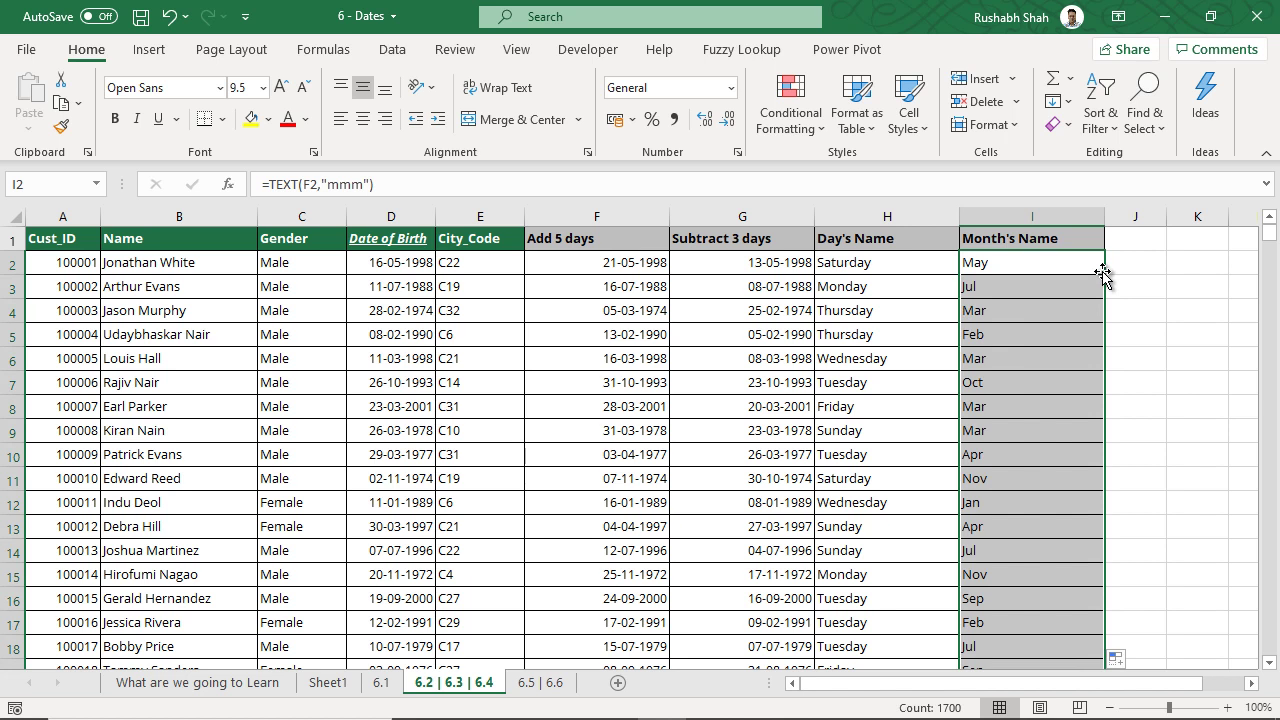
Change the format code in I2's TEXT formula to "mmmm" for full month names and refill the Month's Name column.
key(F2)
key(Left)
key(Left)
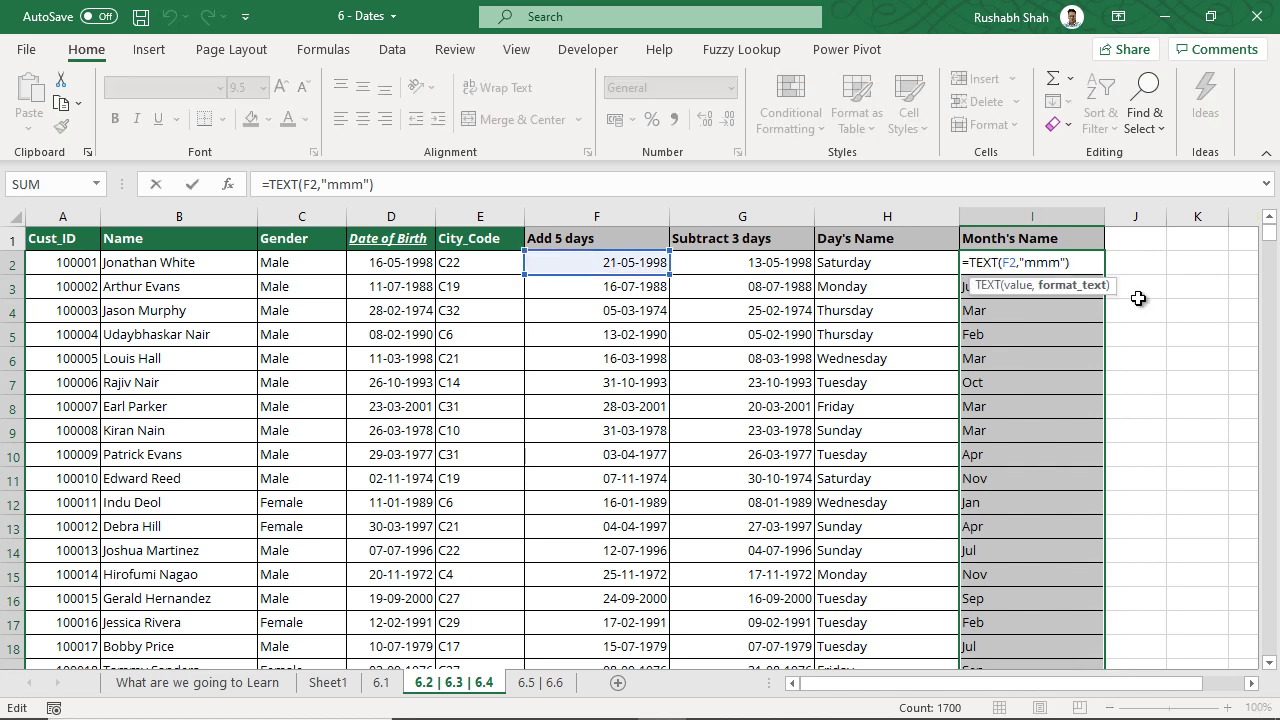
text(m)
key(Return)
click(980, 262)
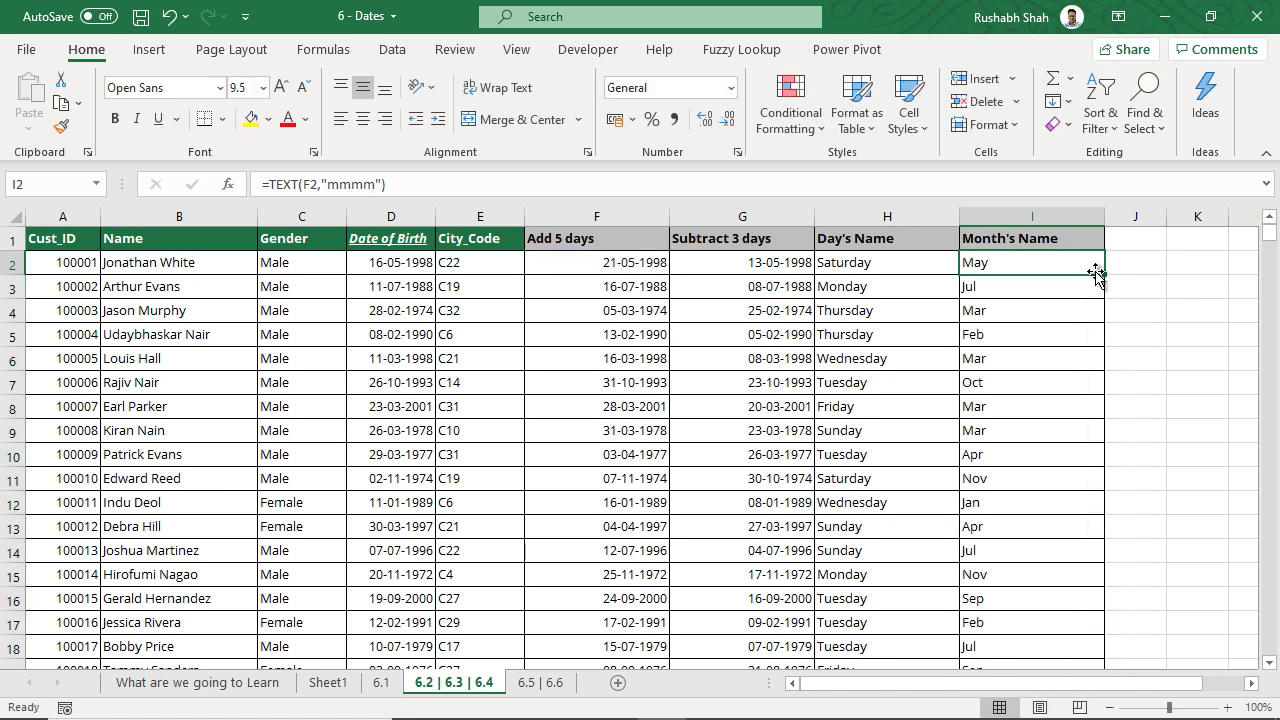
double_click(1105, 273)
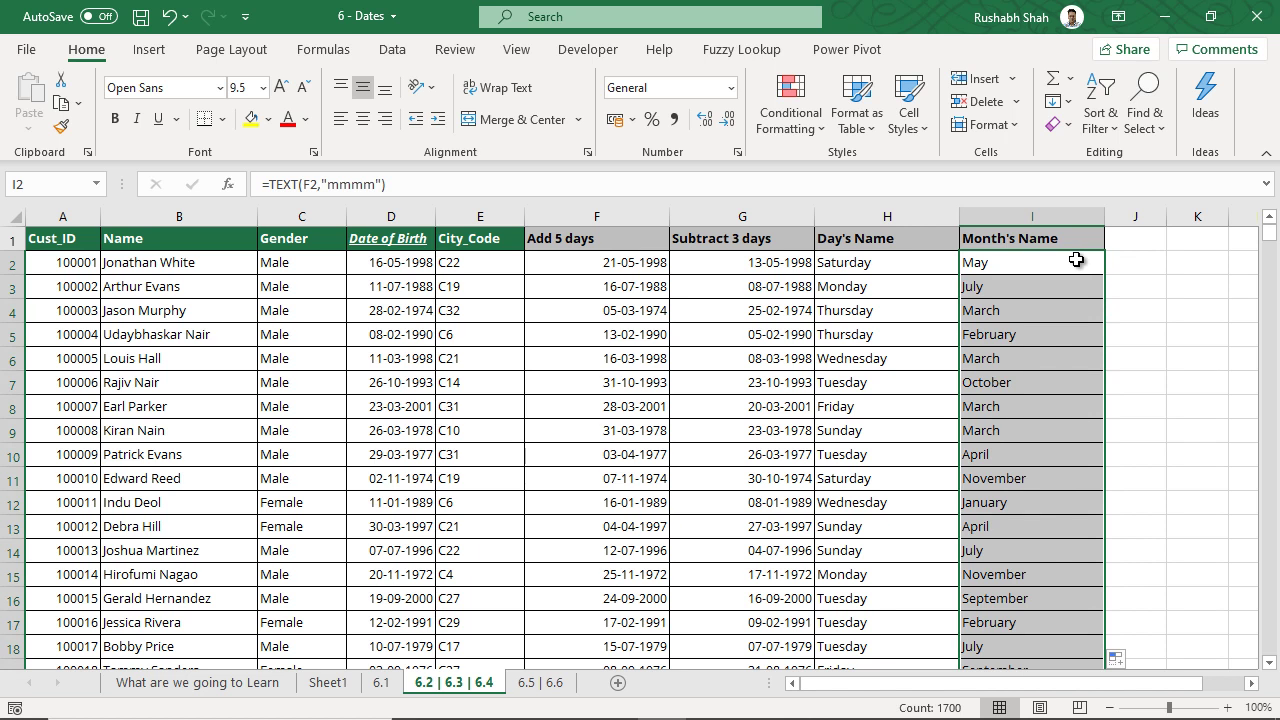
click(1076, 261)
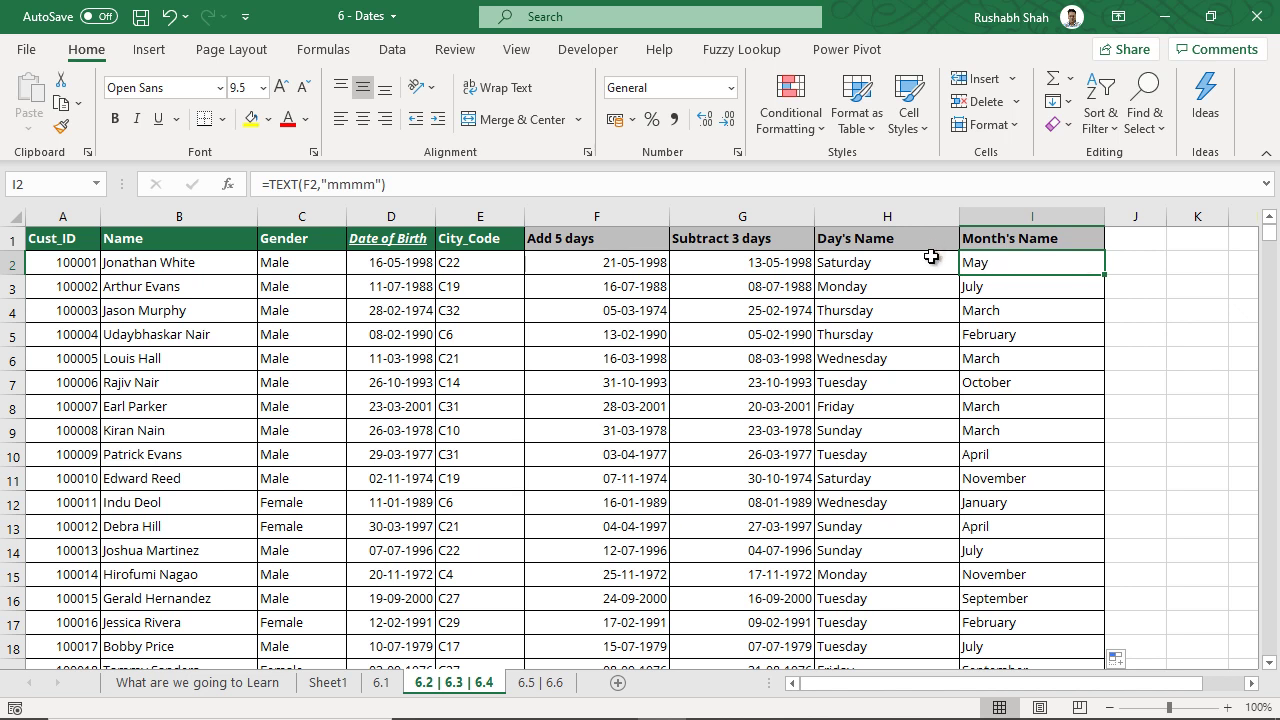
Review the first Day's Name values and inspect the TEXT formula in H2.
drag(933, 259, 897, 548)
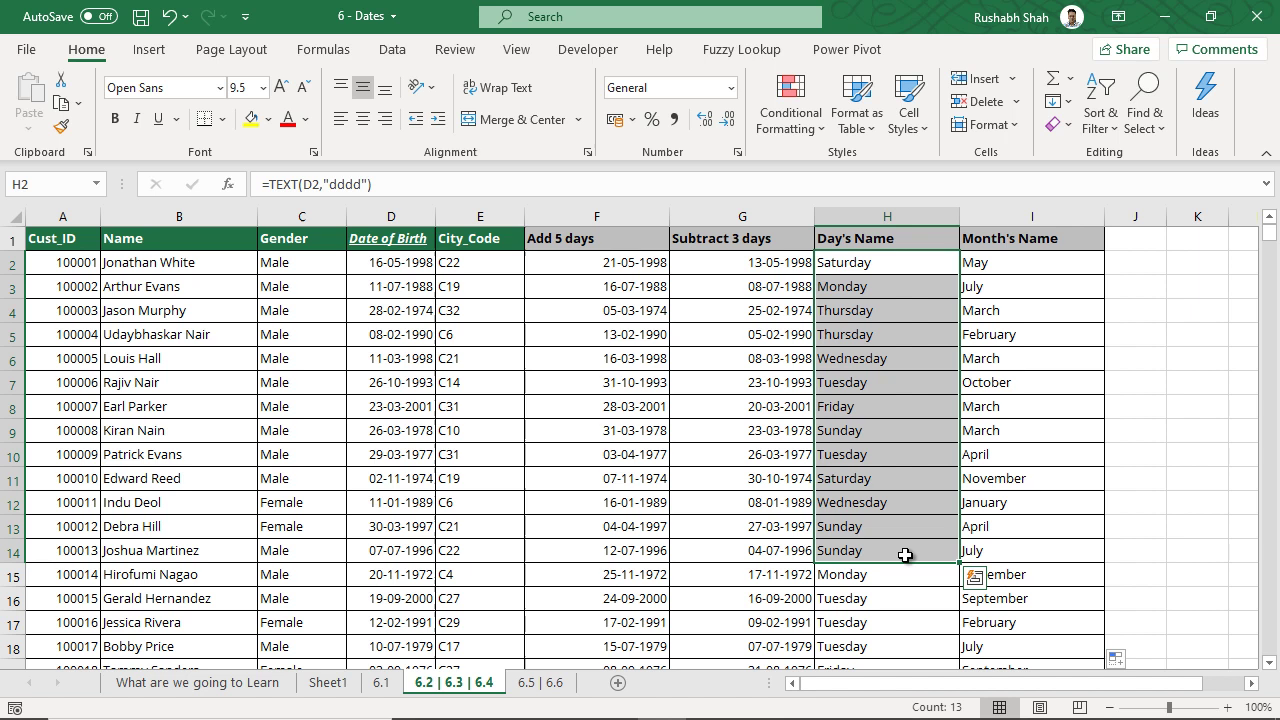
double_click(940, 263)
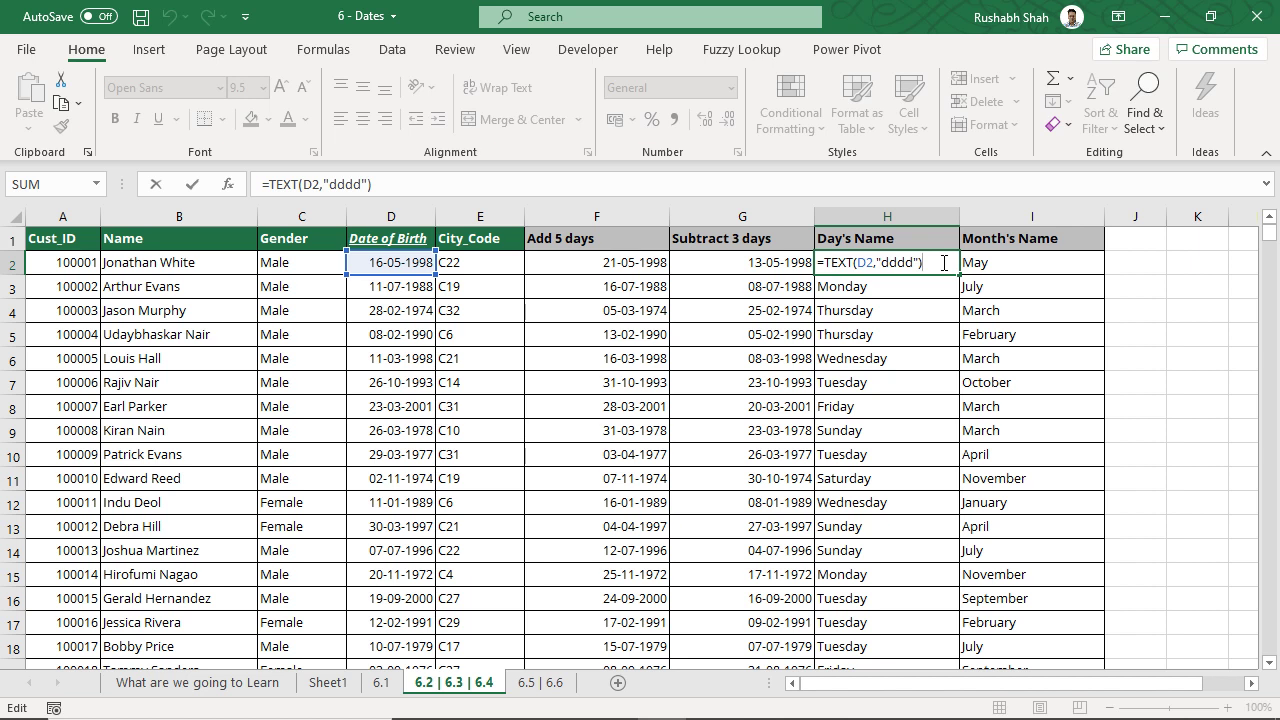
key(Return)
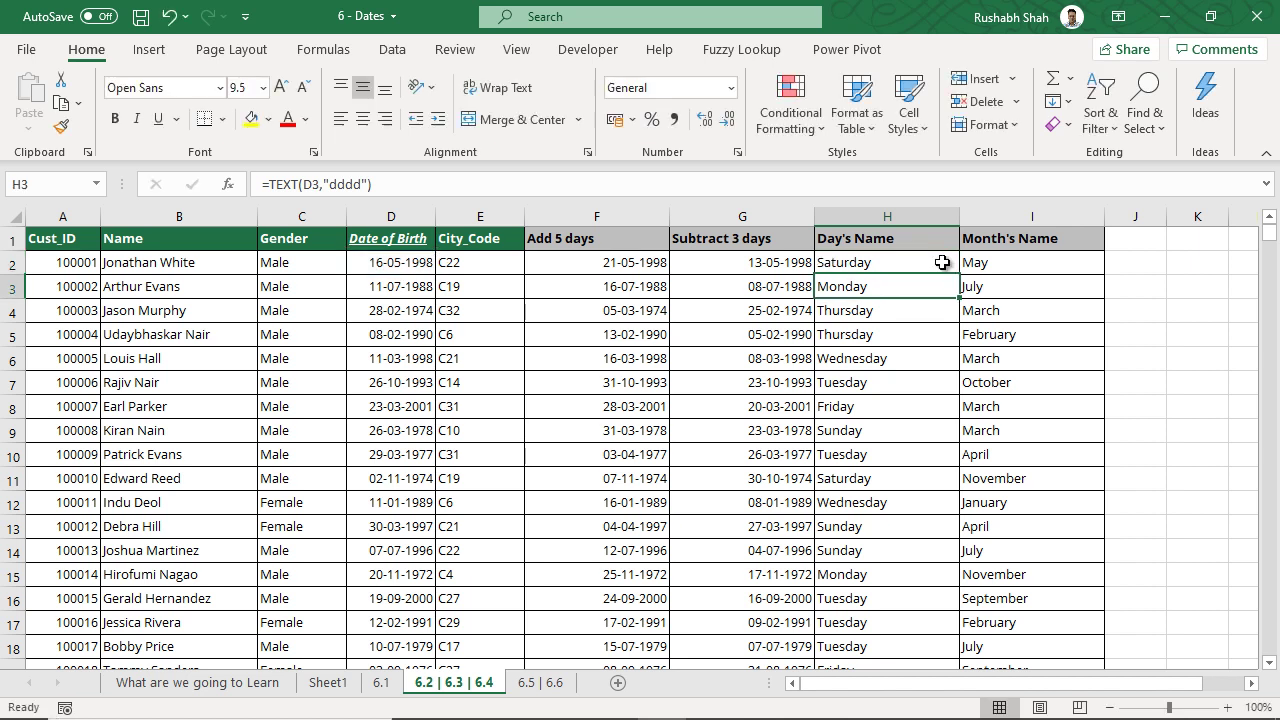
Check topics 6.5 and 6.6 on the What are we going to Learn sheet and go to the 6.5 | 6.6 sheet.
click(265, 683)
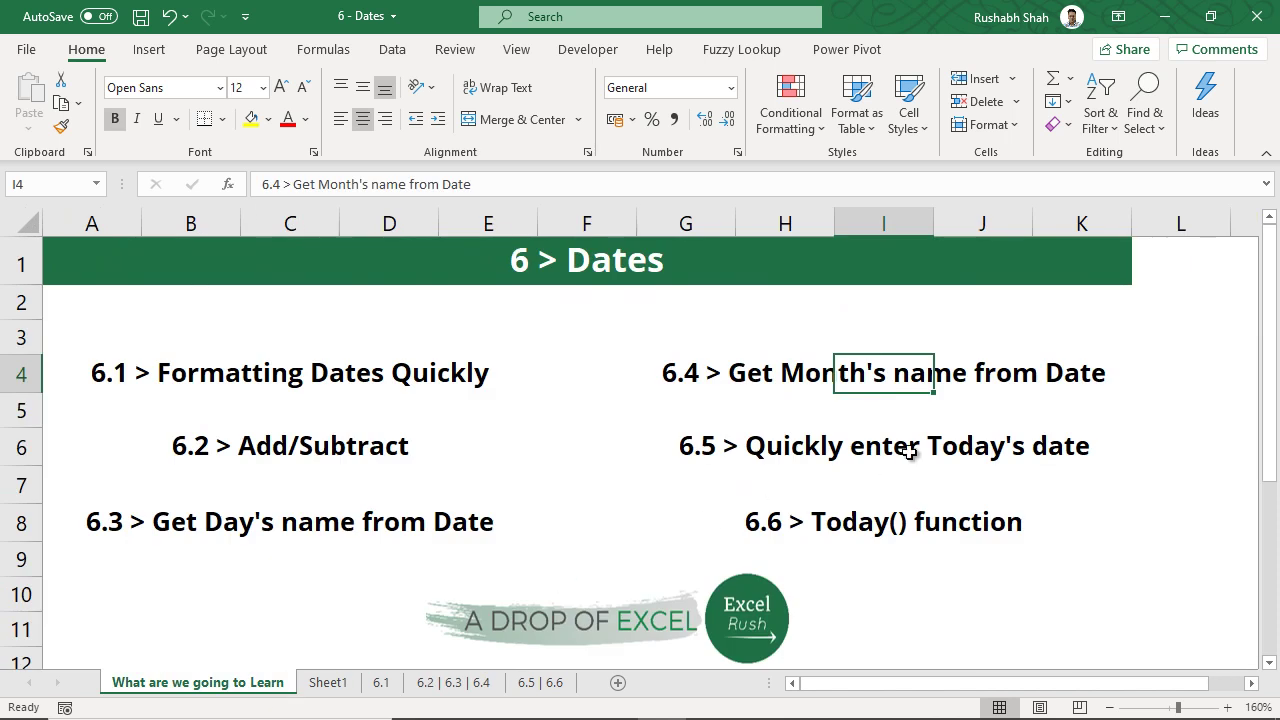
drag(908, 452, 903, 523)
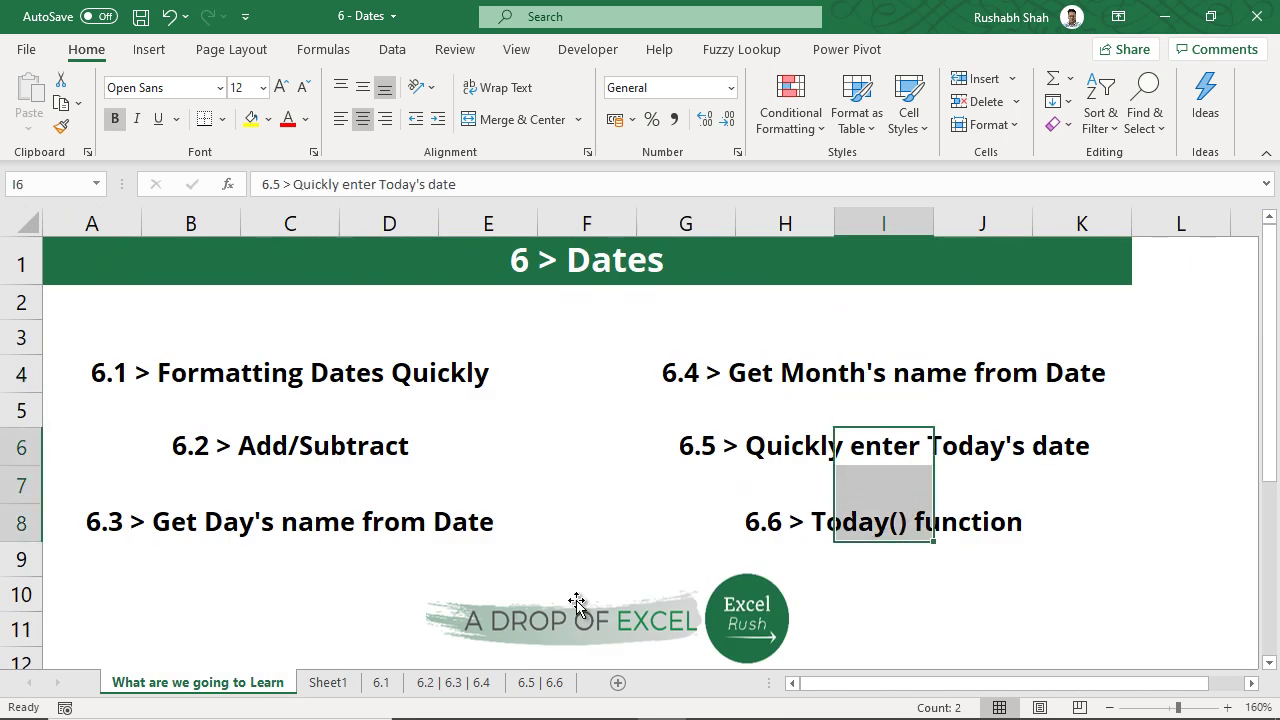
click(541, 684)
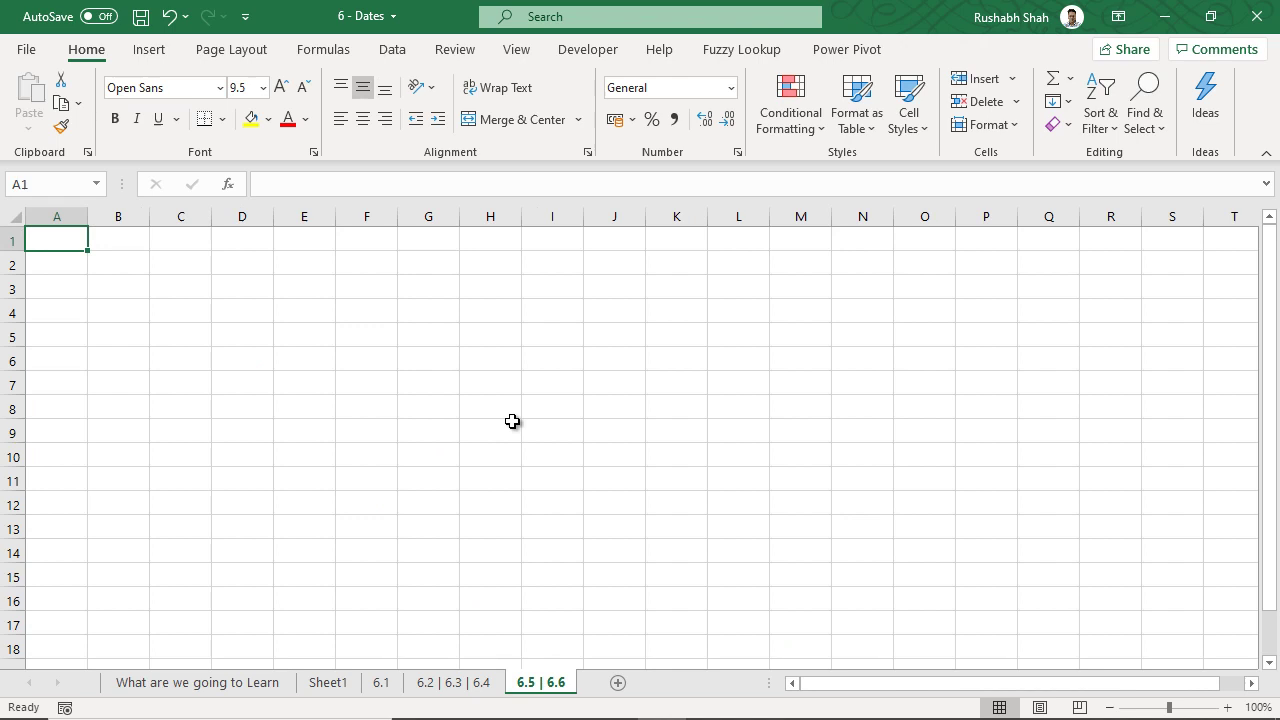
Enter today's date, 31-03-2020, as a fixed value in D3 and widen column D.
ctrl+scroll(532, 455, up, 5)
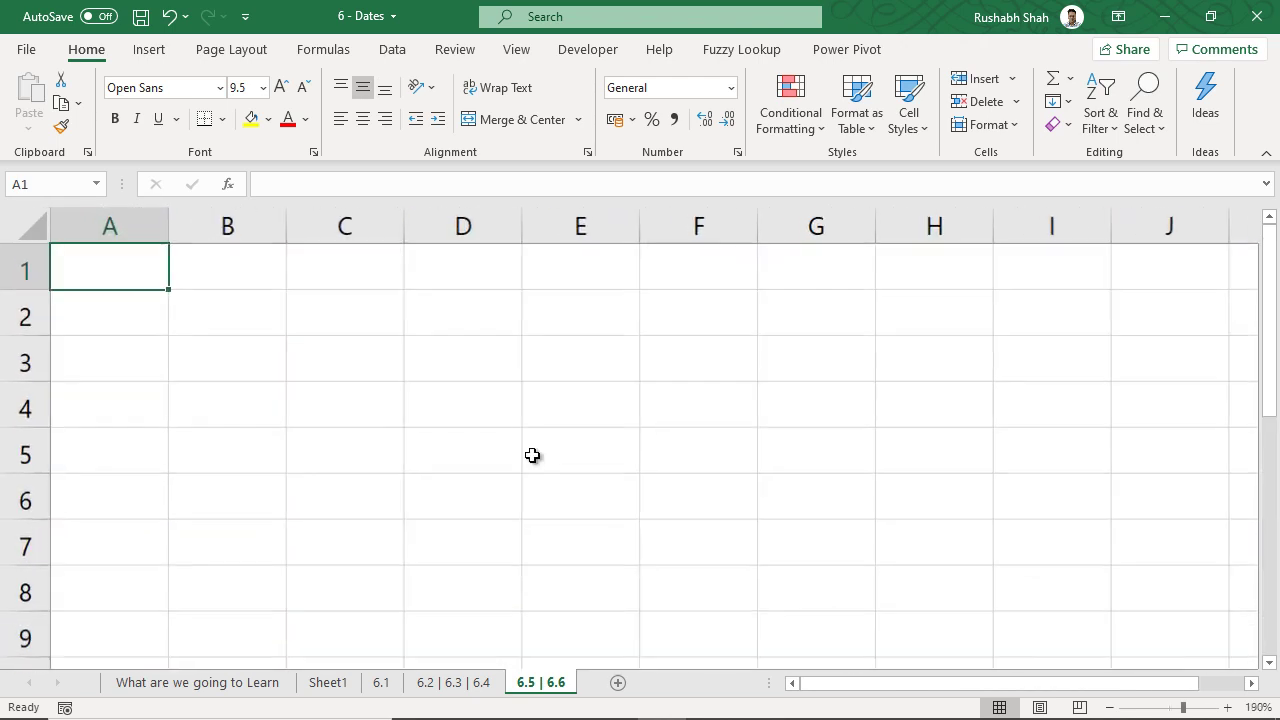
click(434, 366)
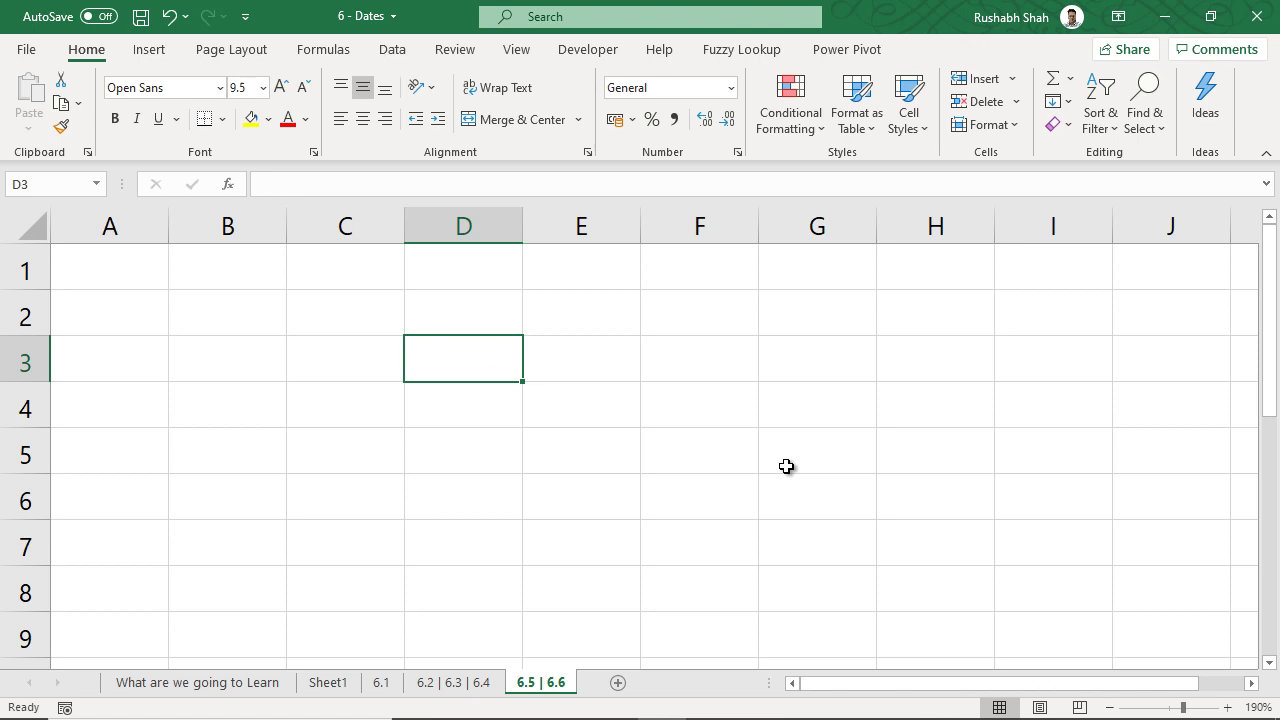
text(31-03-2020)
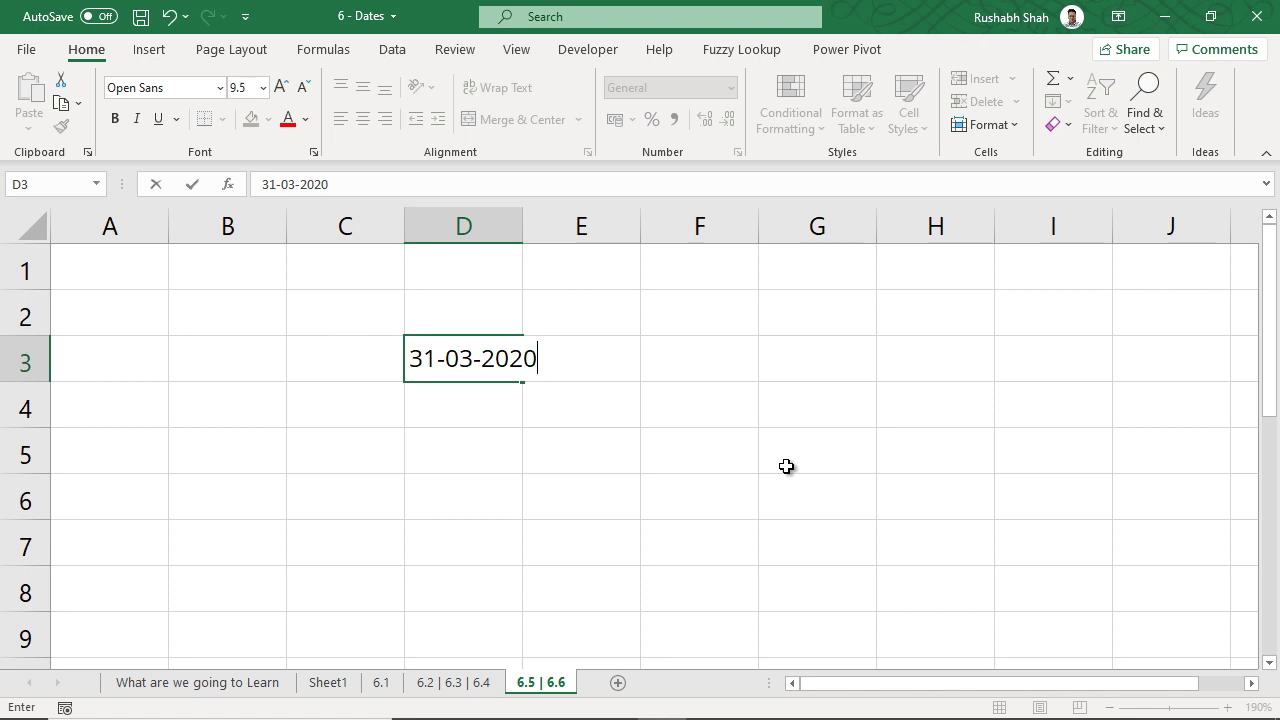
key(Return)
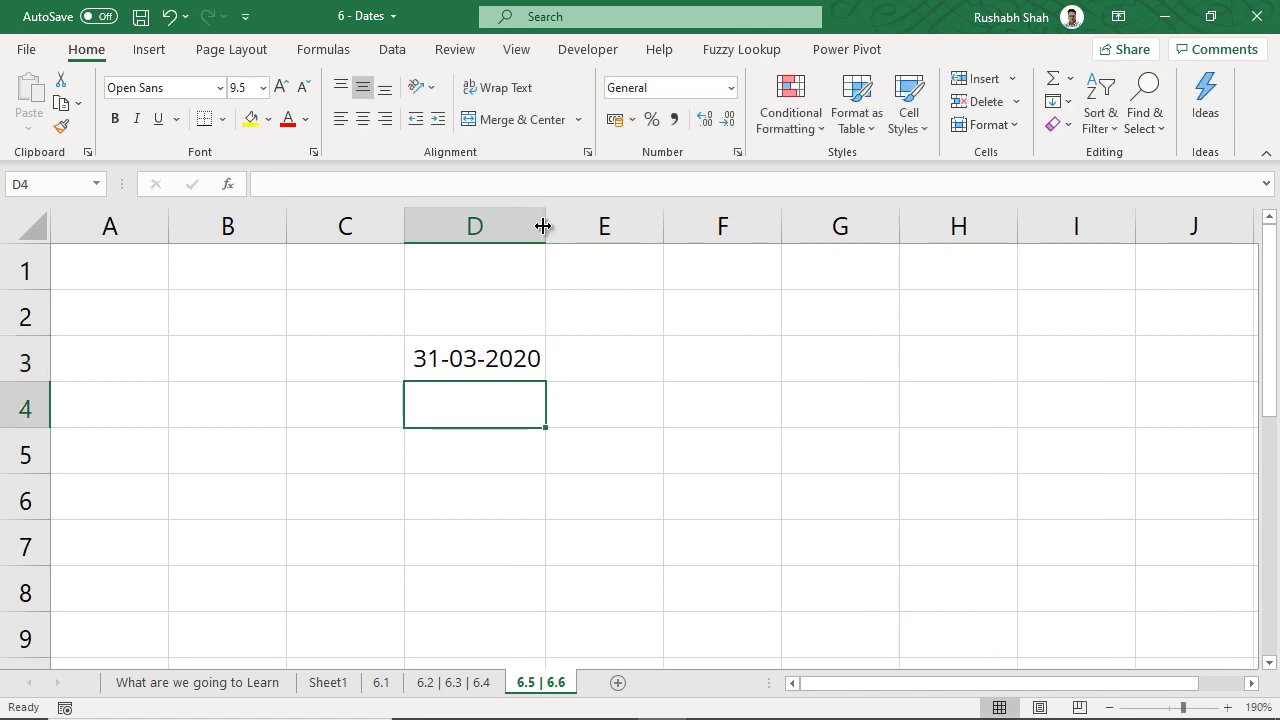
drag(523, 228, 571, 230)
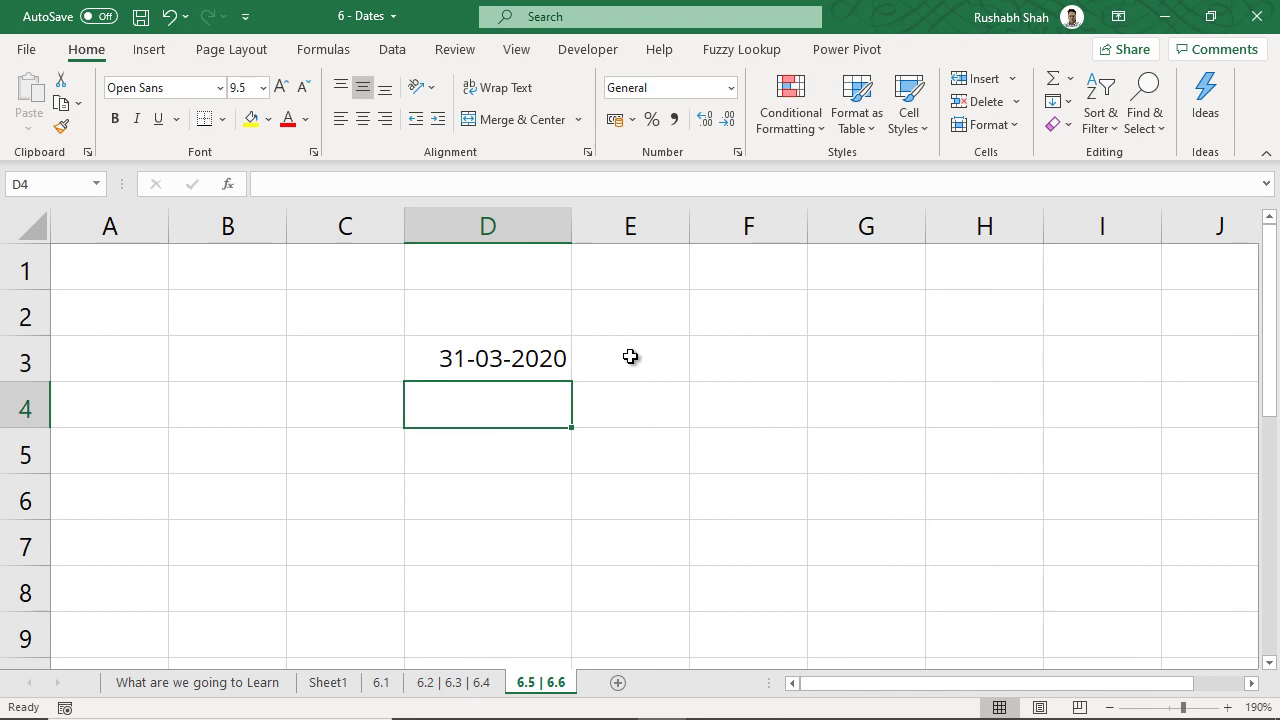
Enter the formula =TODAY() in D5.
key(Down)
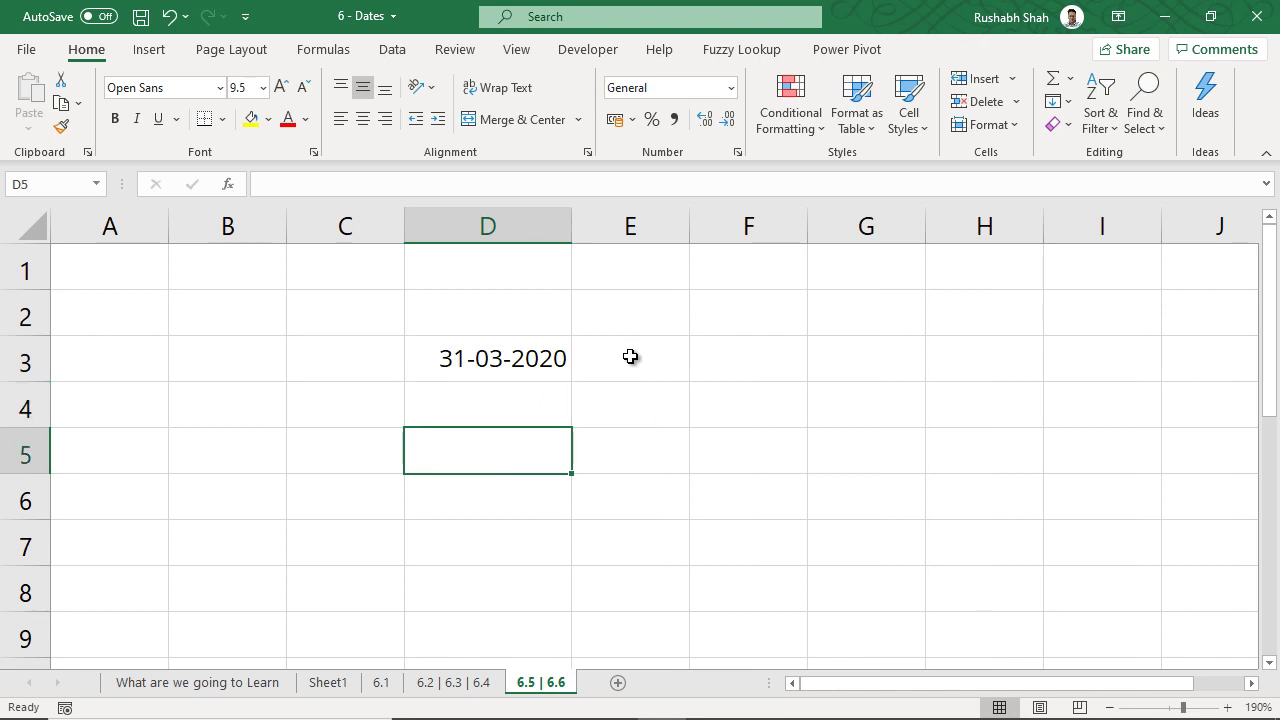
key(F2)
text(=toda)
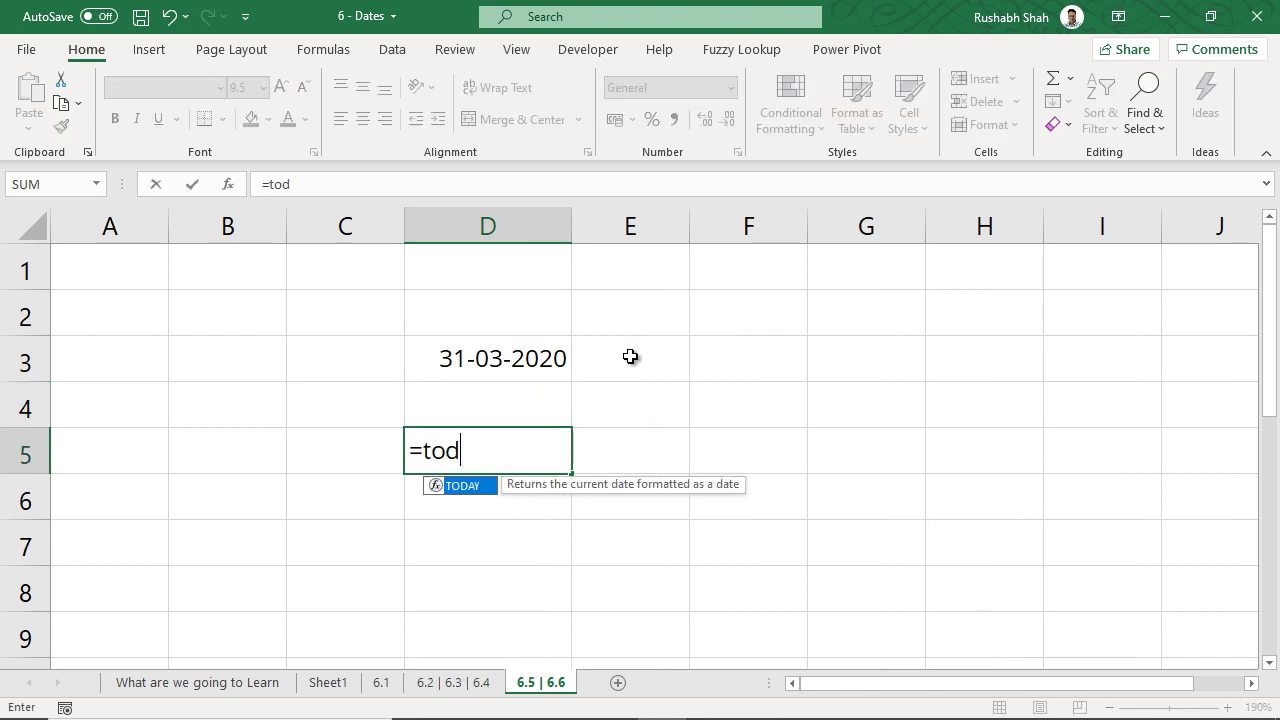
key(Tab)
text())
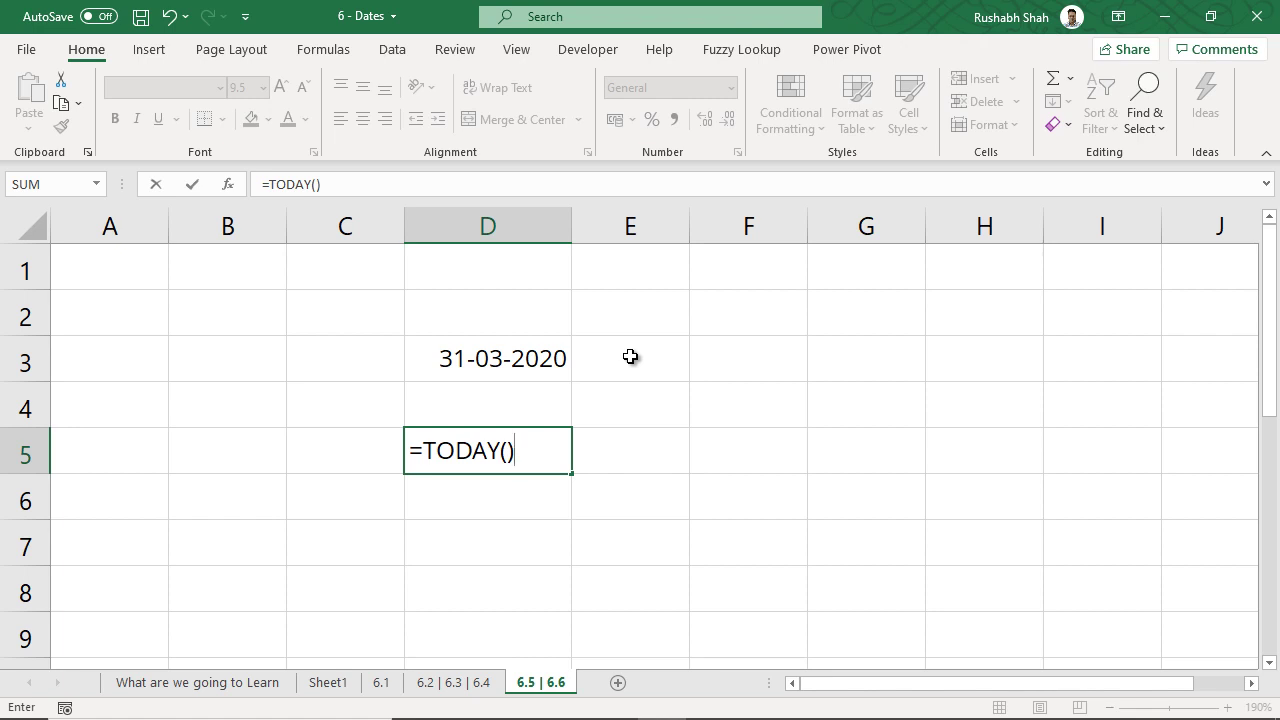
key(Return)
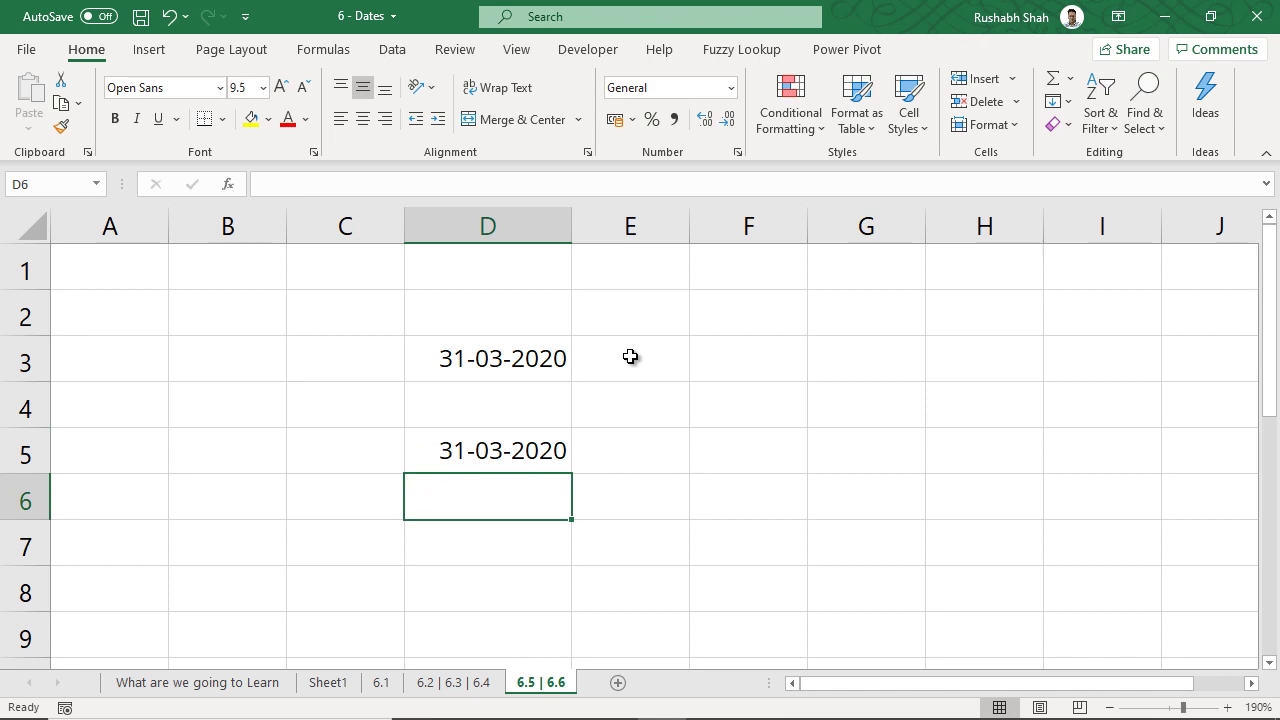
Compare the fixed date in D3 with the TODAY formula in D5.
click(556, 361)
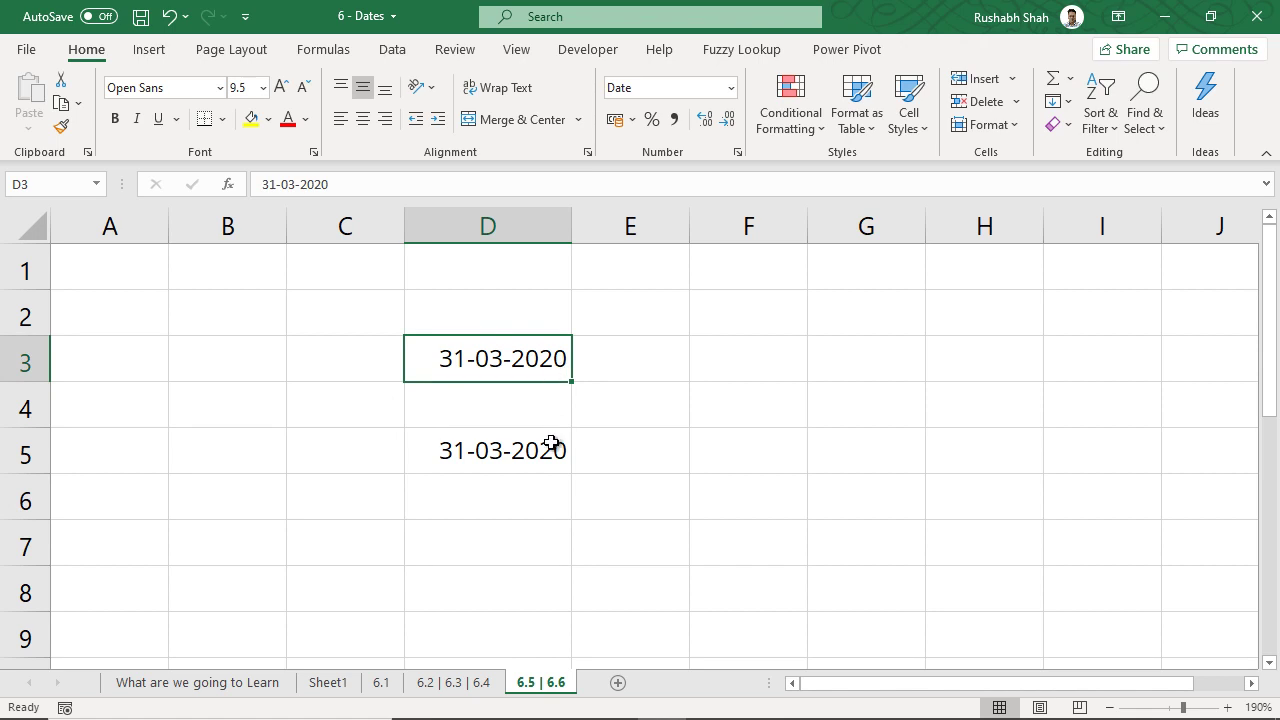
double_click(552, 449)
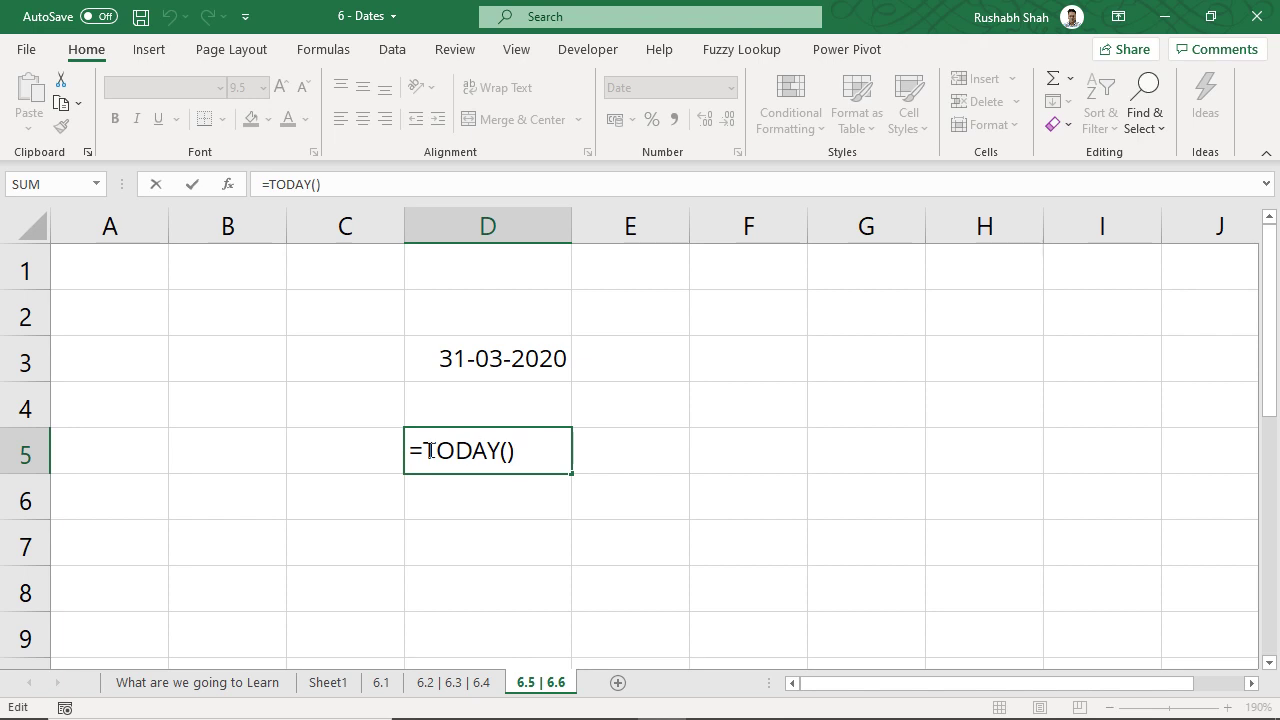
drag(424, 450, 549, 453)
click(549, 453)
click(554, 362)
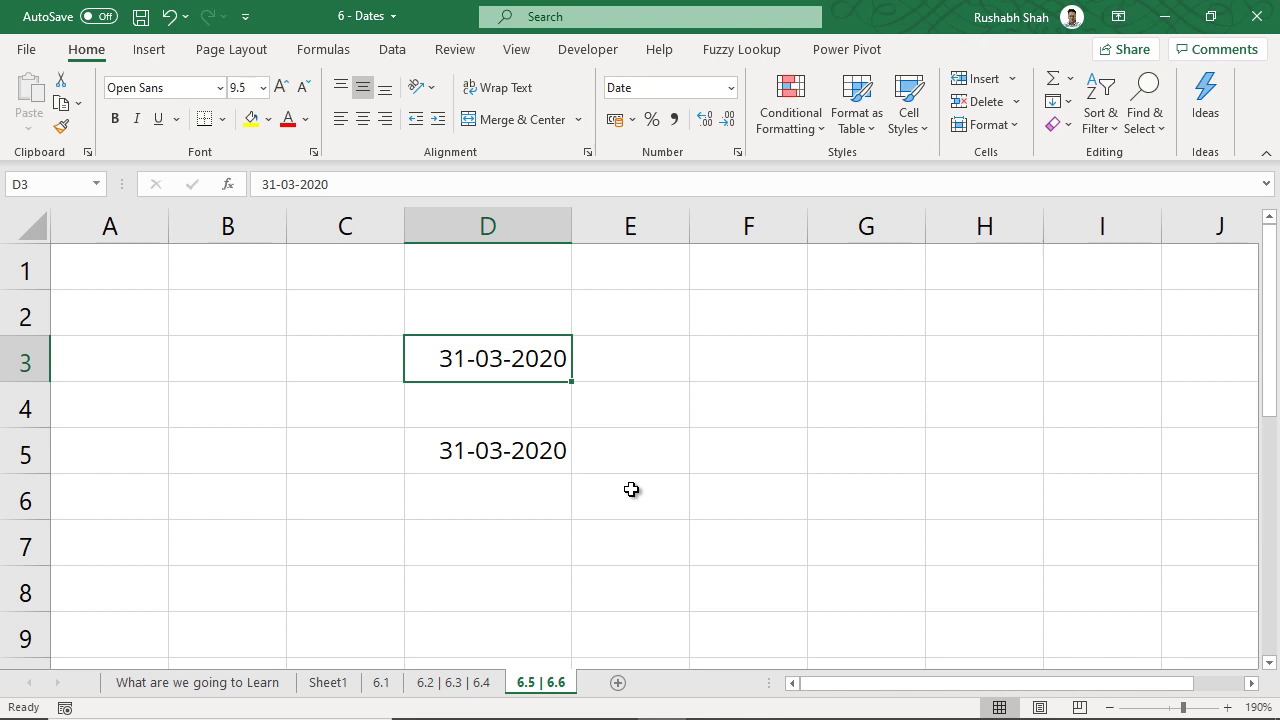
click(553, 456)
Enter the headings Date in D7 and Due Date in E7.
click(549, 523)
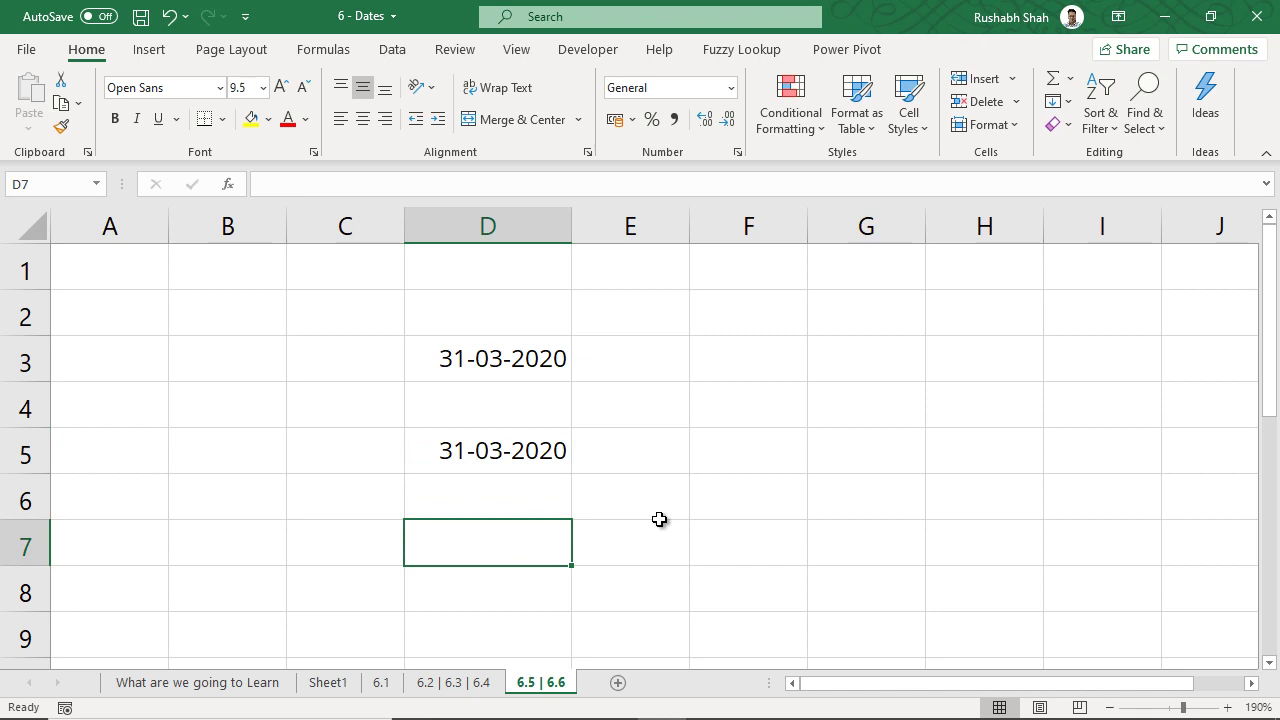
text(Date)
click(659, 519)
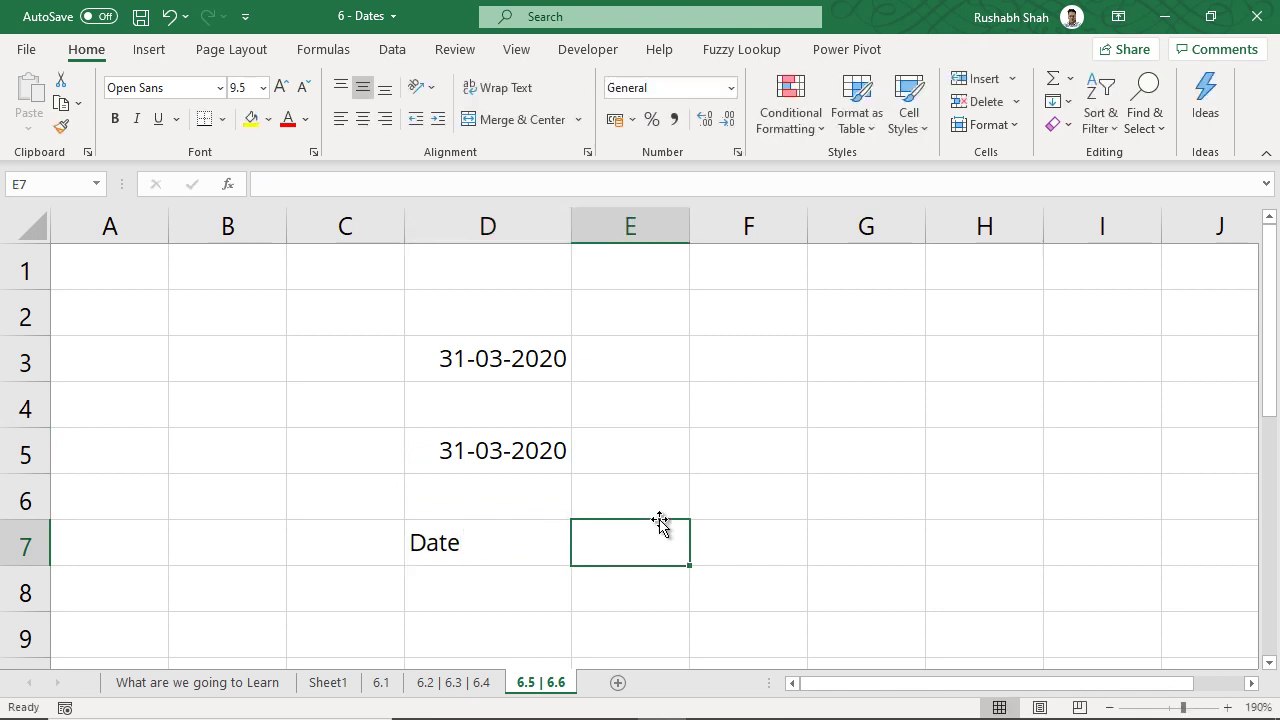
text(Due Date)
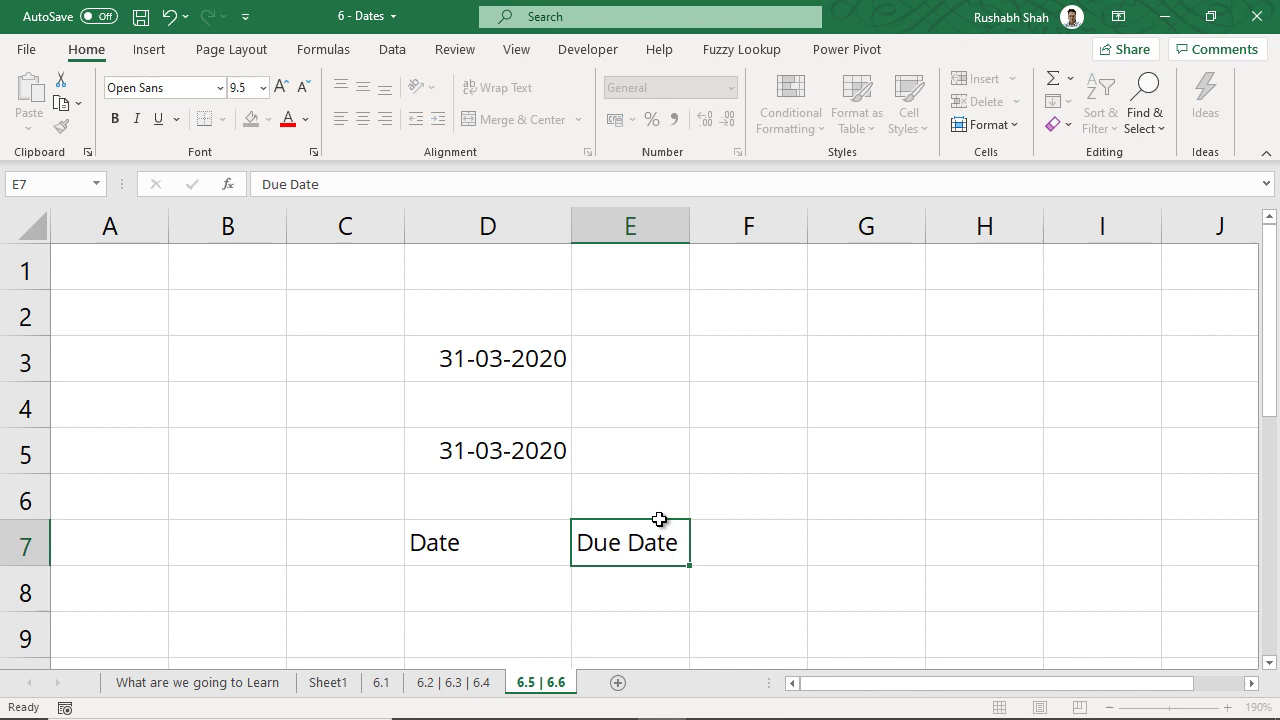
key(Return)
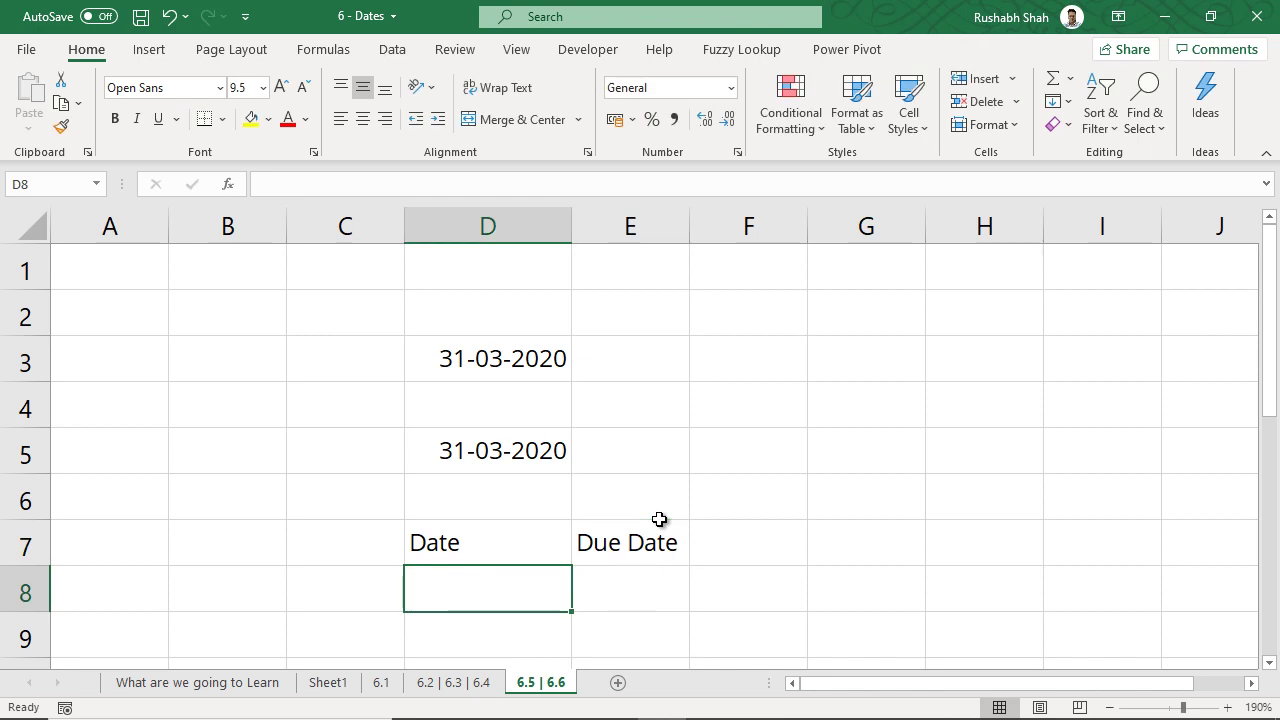
Enter 20-03-2020 in D8 under the Date heading.
key(Up)
key(Down)
text(20-03-)
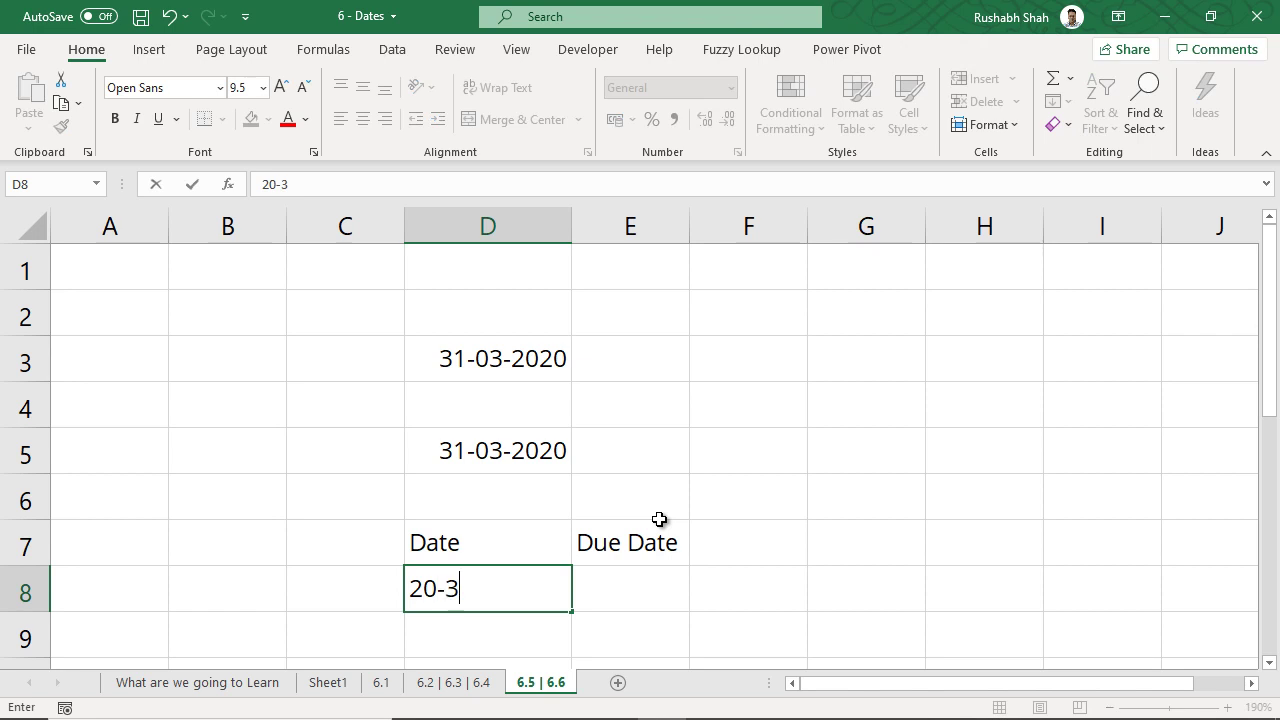
text(2020)
key(Return)
key(Right)
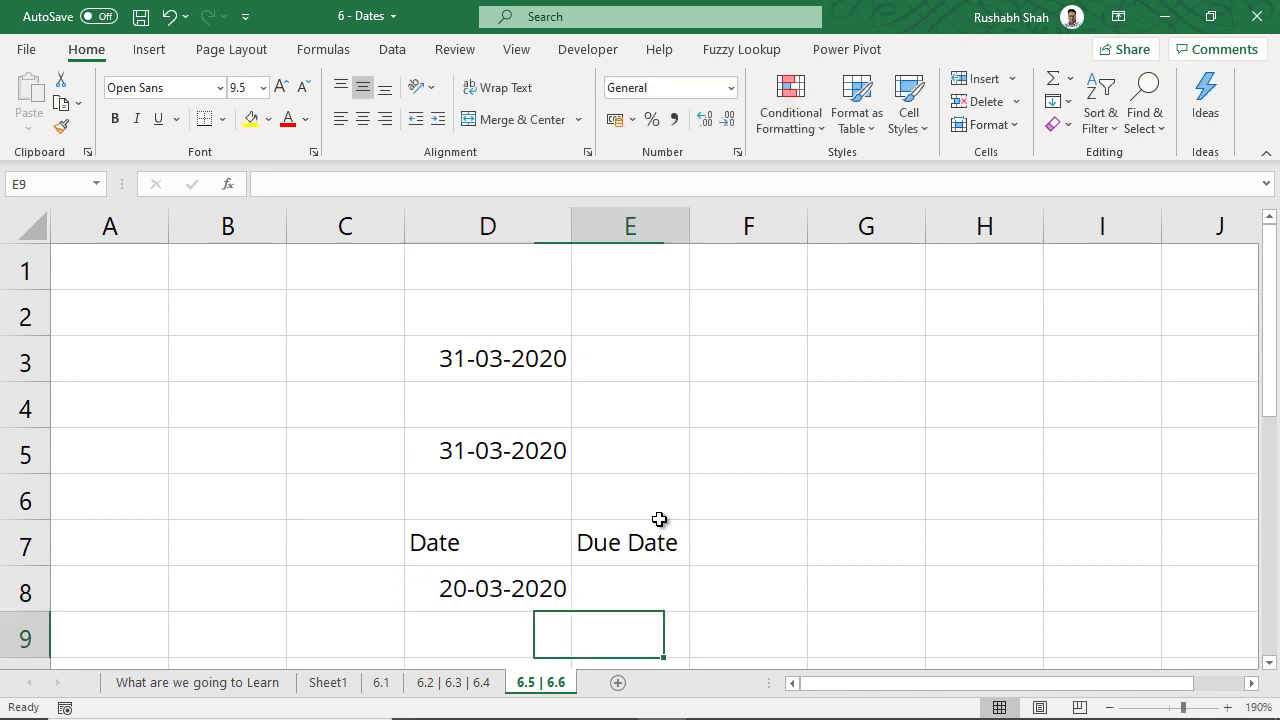
Enter the date 2-4-2020 in E8 under the Due Date heading.
key(Up)
text(31)
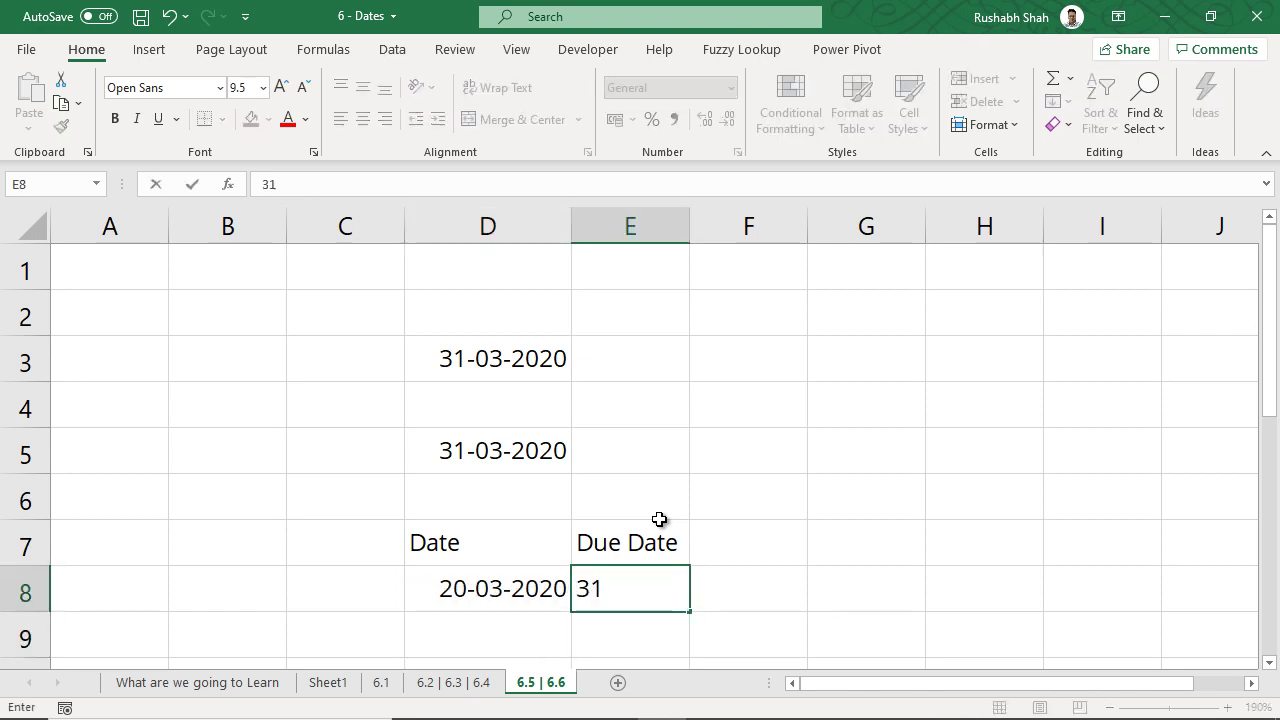
key(Escape)
text(2-04-202)
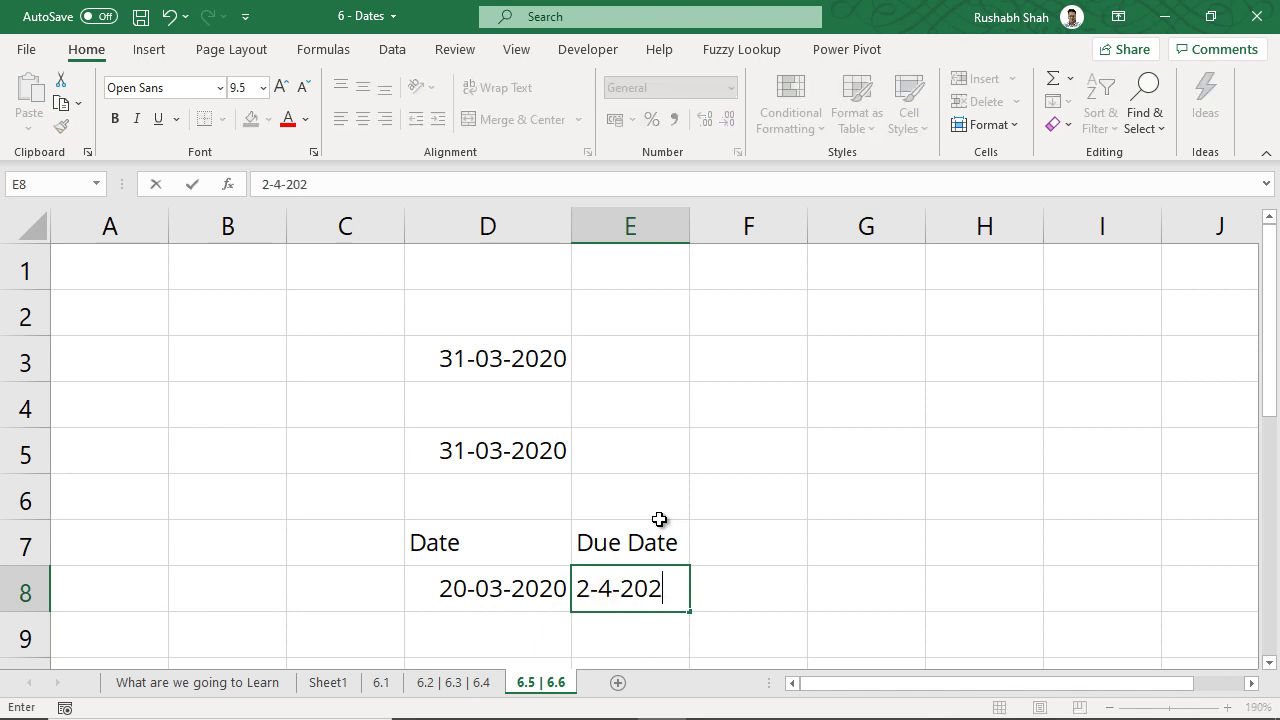
text(0)
key(Return)
Enter the heading Days in hand? in F7, beside Due Date.
key(Right)
key(Up)
key(Up)
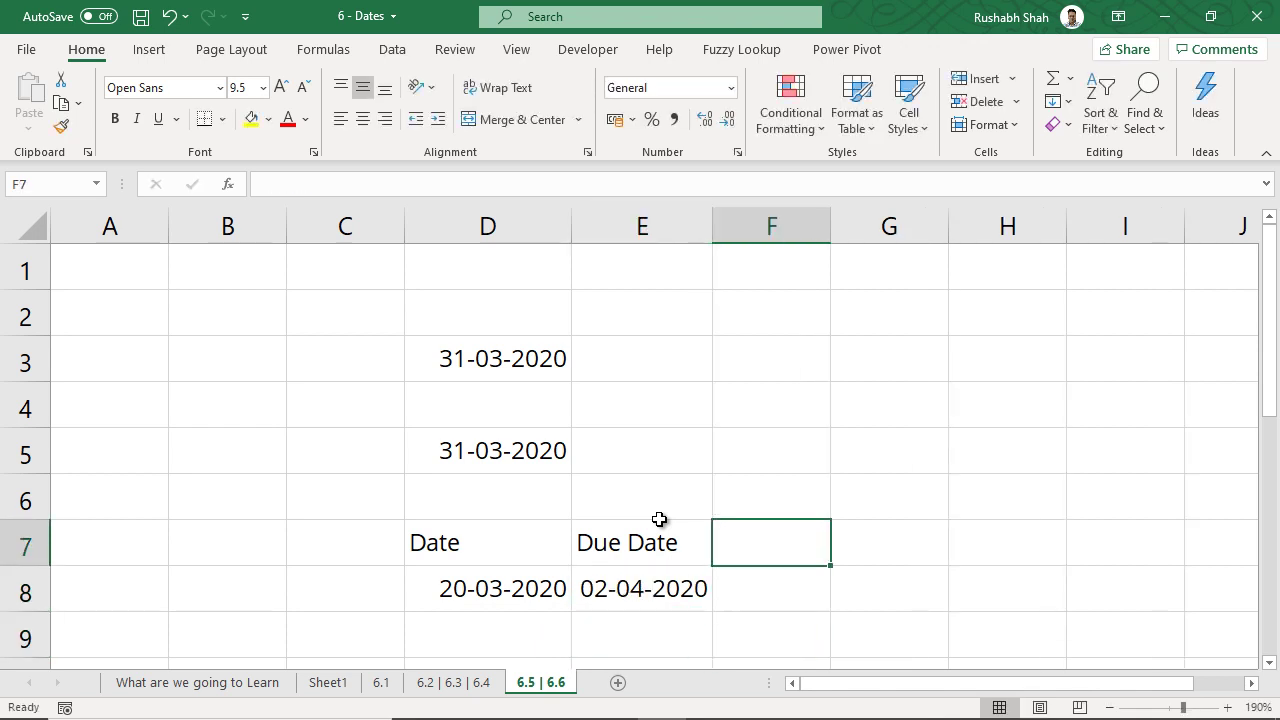
key(Left)
key(Right)
text(Days )
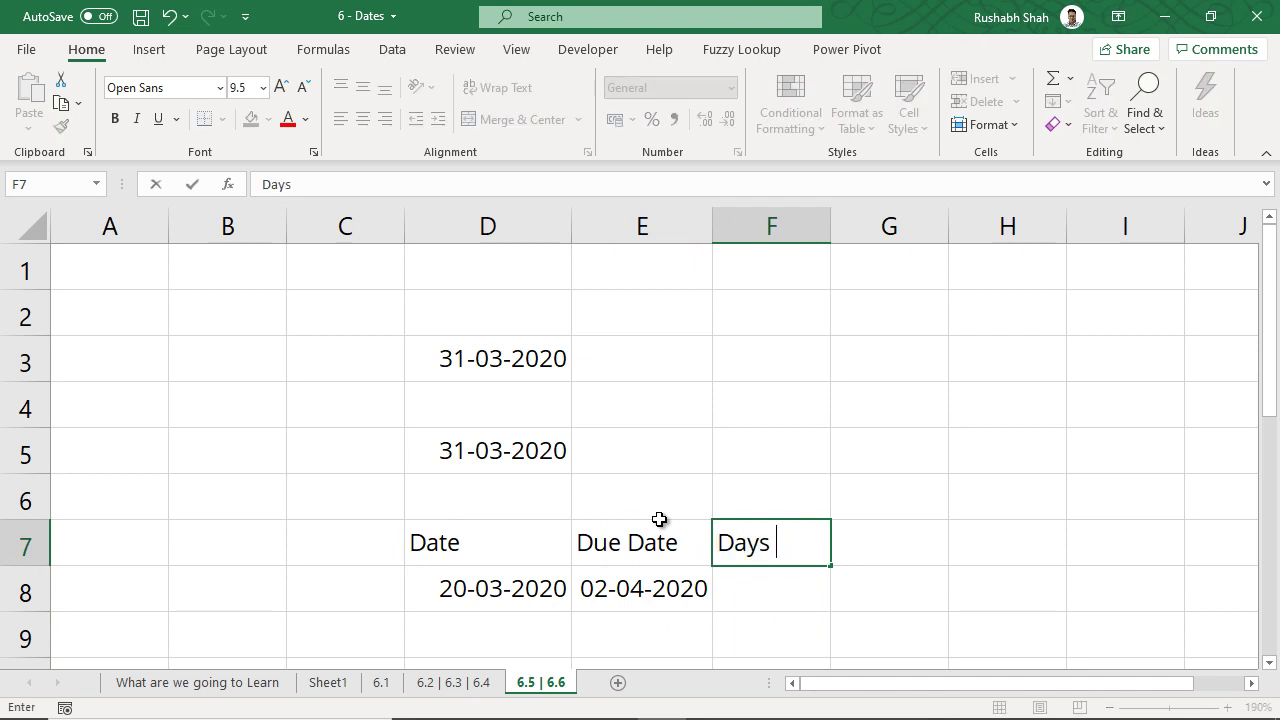
text(in hand?)
key(Return)
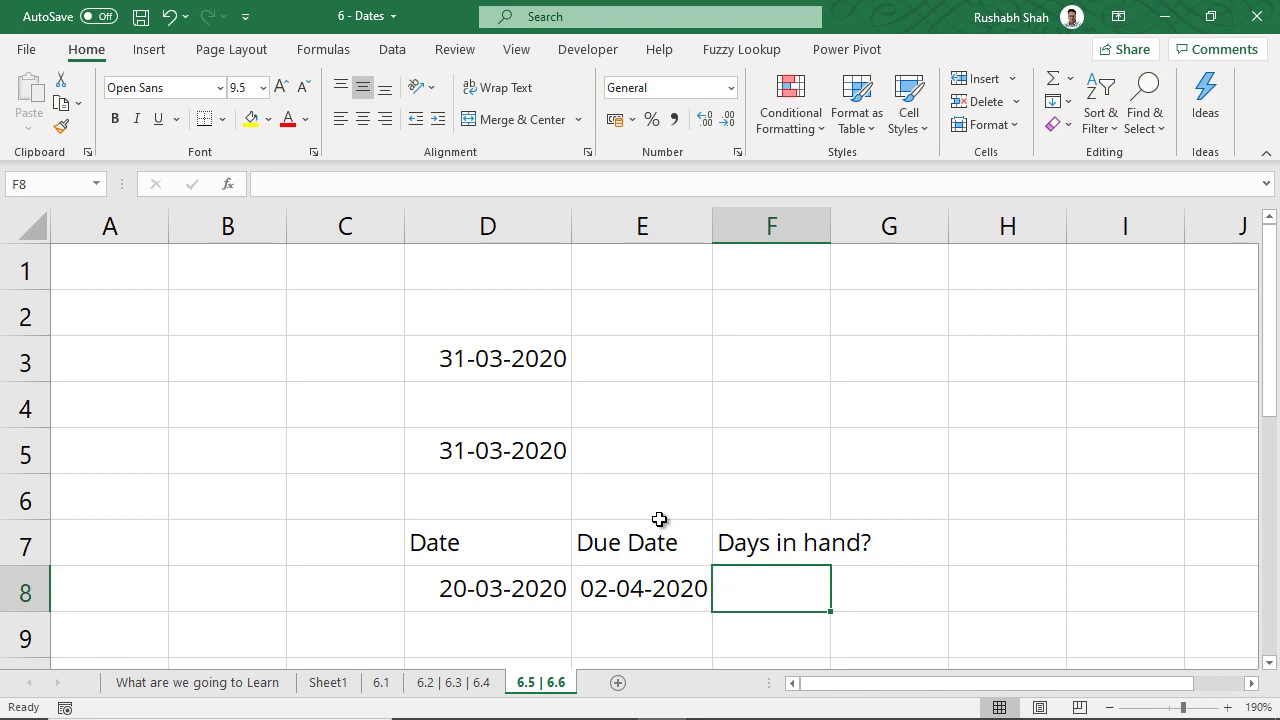
Enter the formula =E8-TODAY() in F8 to calculate the days remaining until the due date.
text(=)
key(Left)
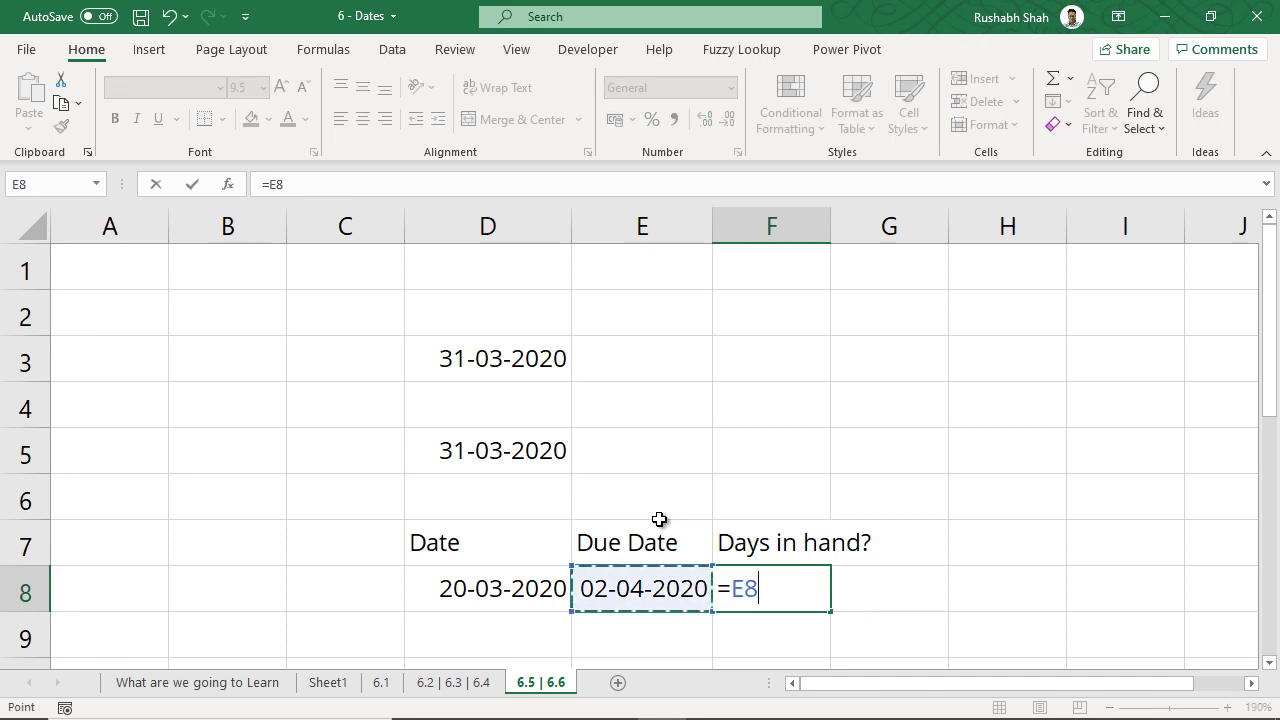
text(-tod)
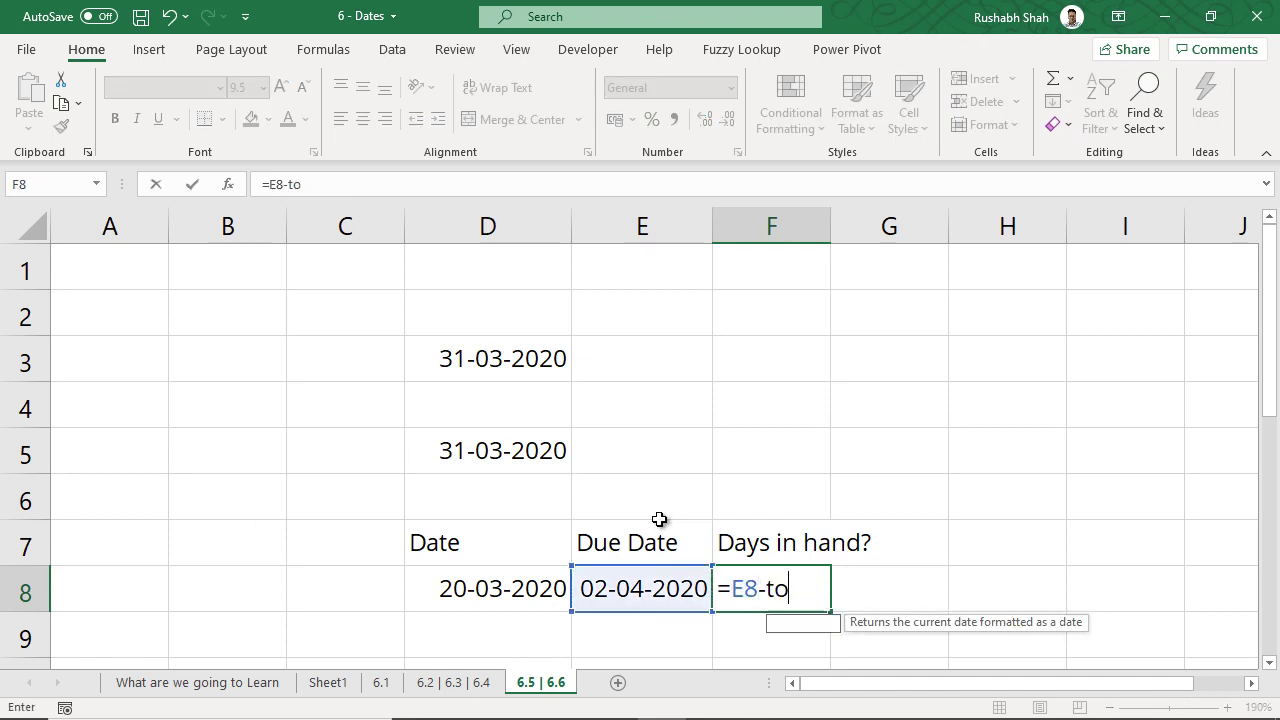
key(Tab)
text())
key(Return)
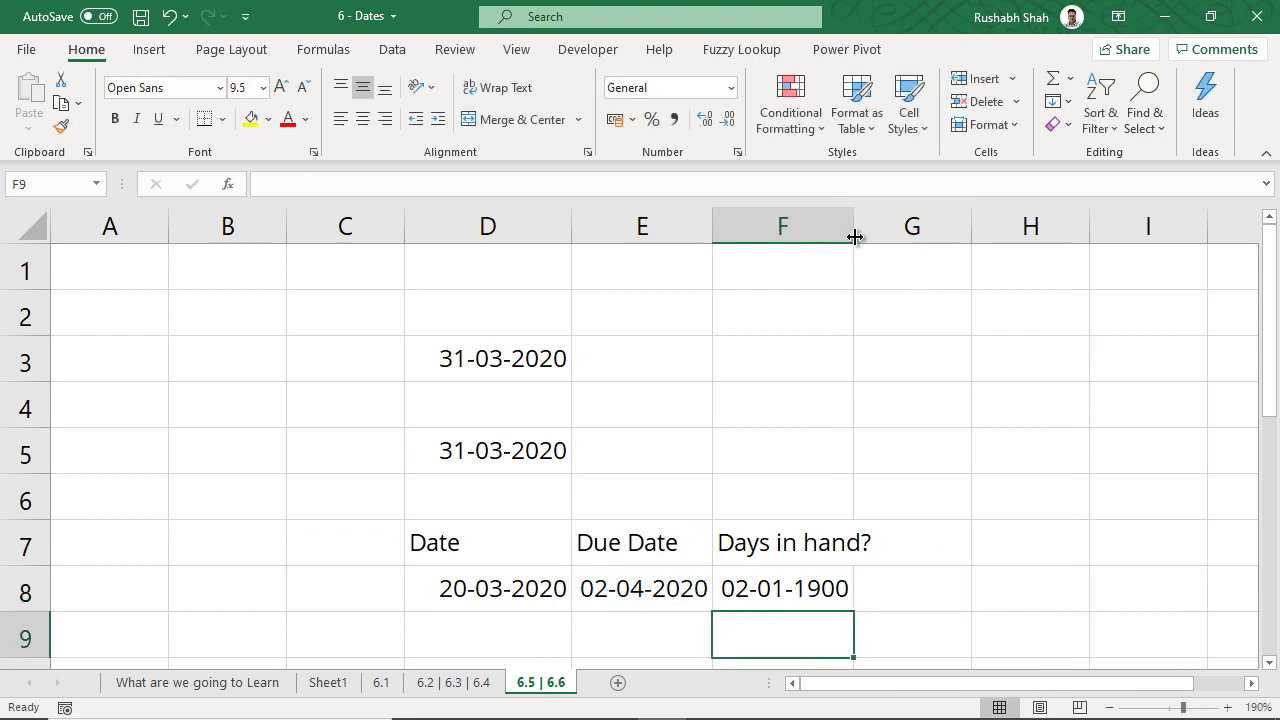
Widen column F to fit its heading and set the number format of F8 to General.
drag(853, 236, 891, 240)
click(828, 606)
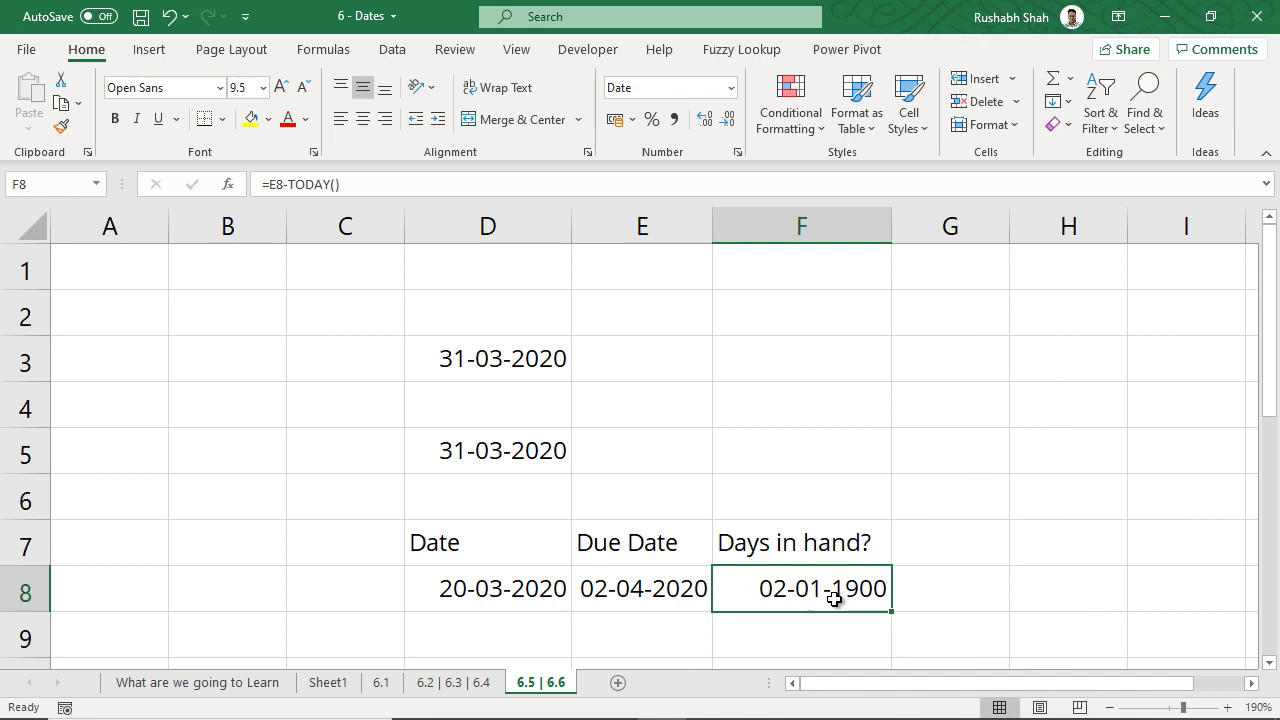
click(730, 89)
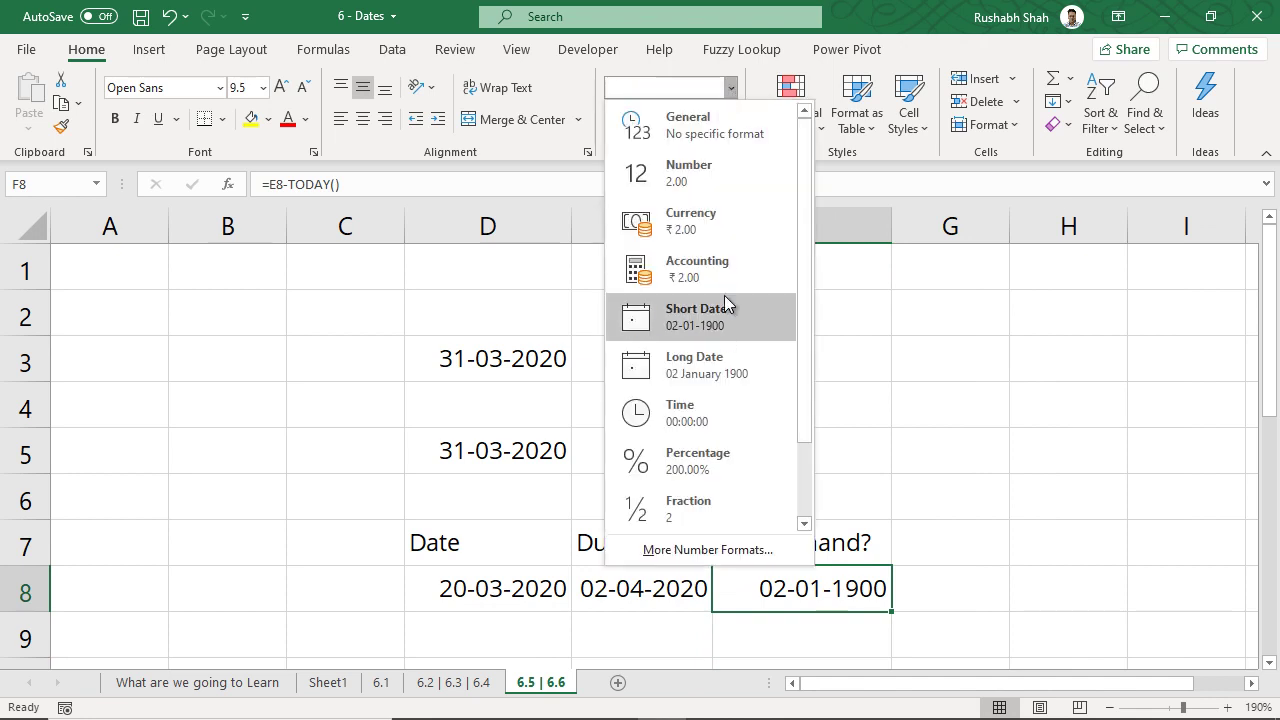
click(723, 141)
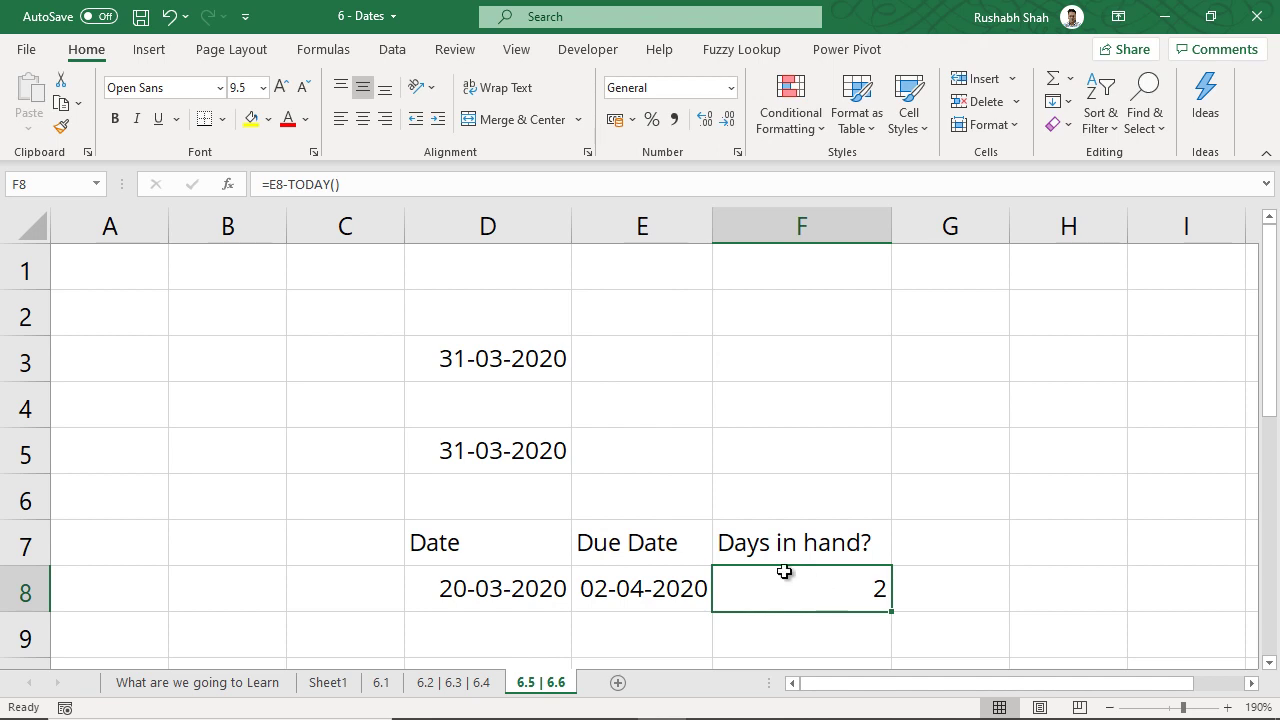
click(731, 88)
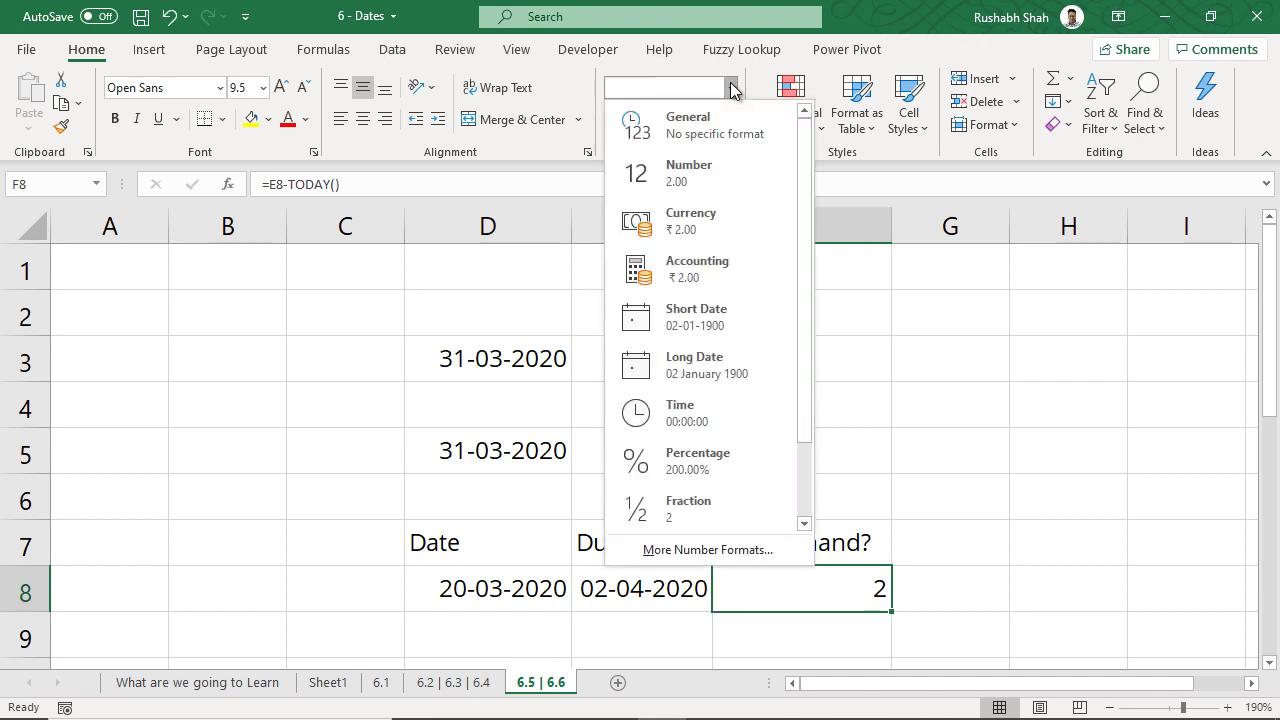
click(731, 88)
click(731, 88)
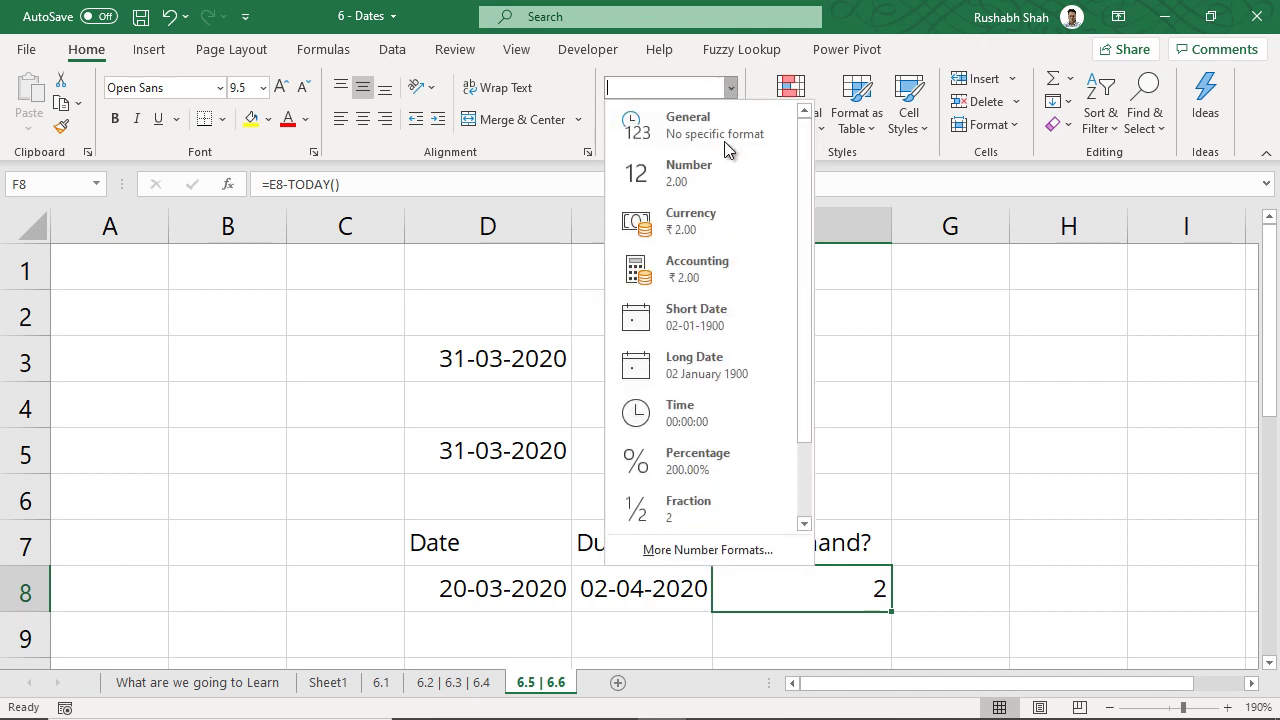
click(899, 381)
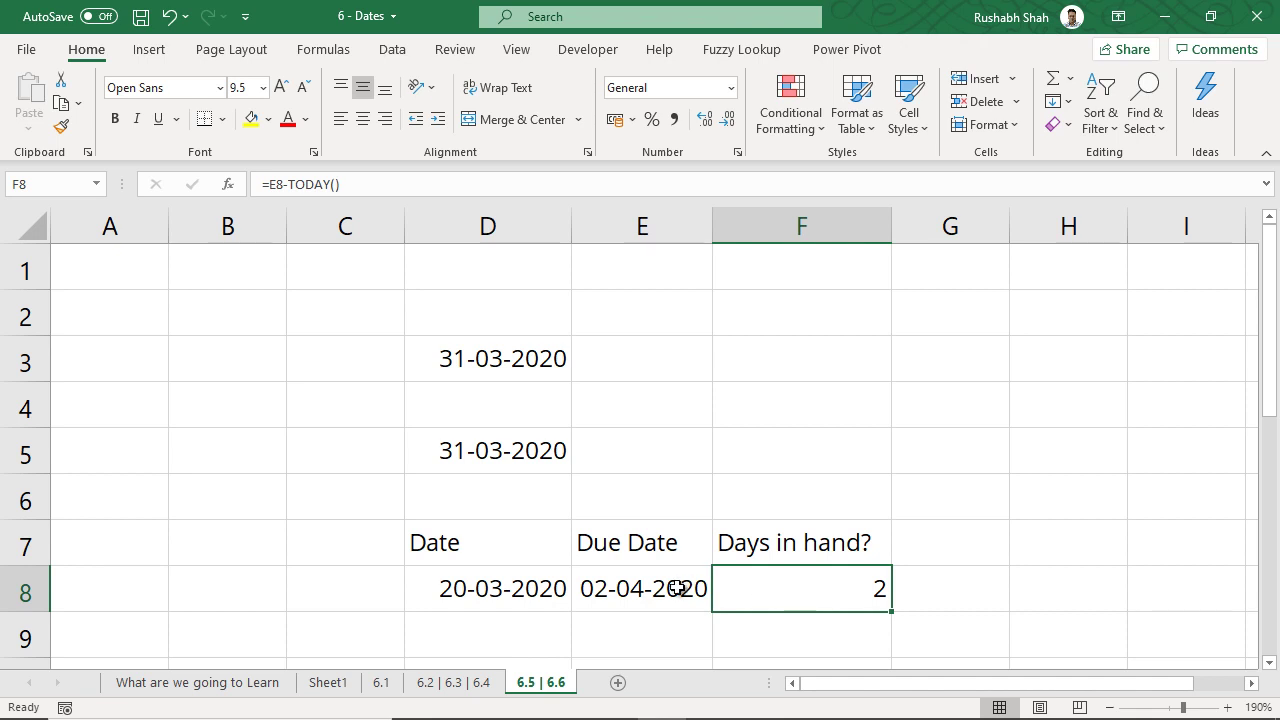
Examine the formula in F8, highlighting its TODAY() part, and re-enter it without editing.
double_click(764, 597)
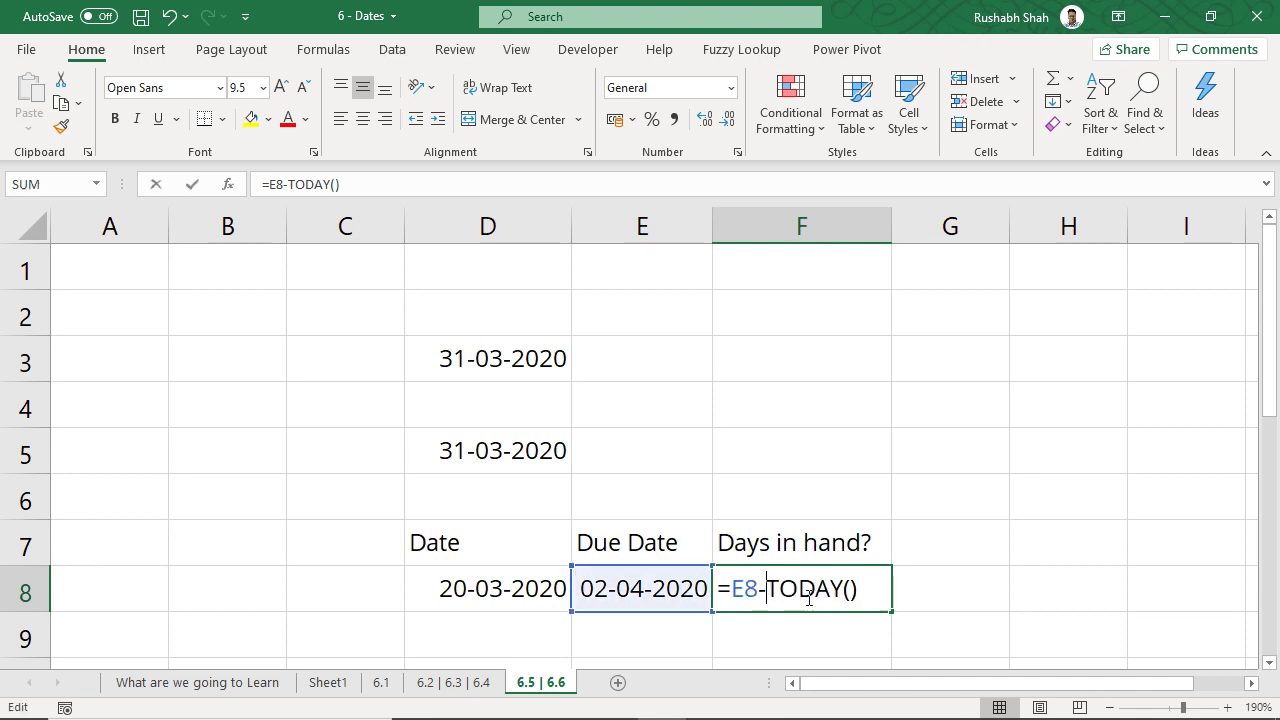
click(881, 596)
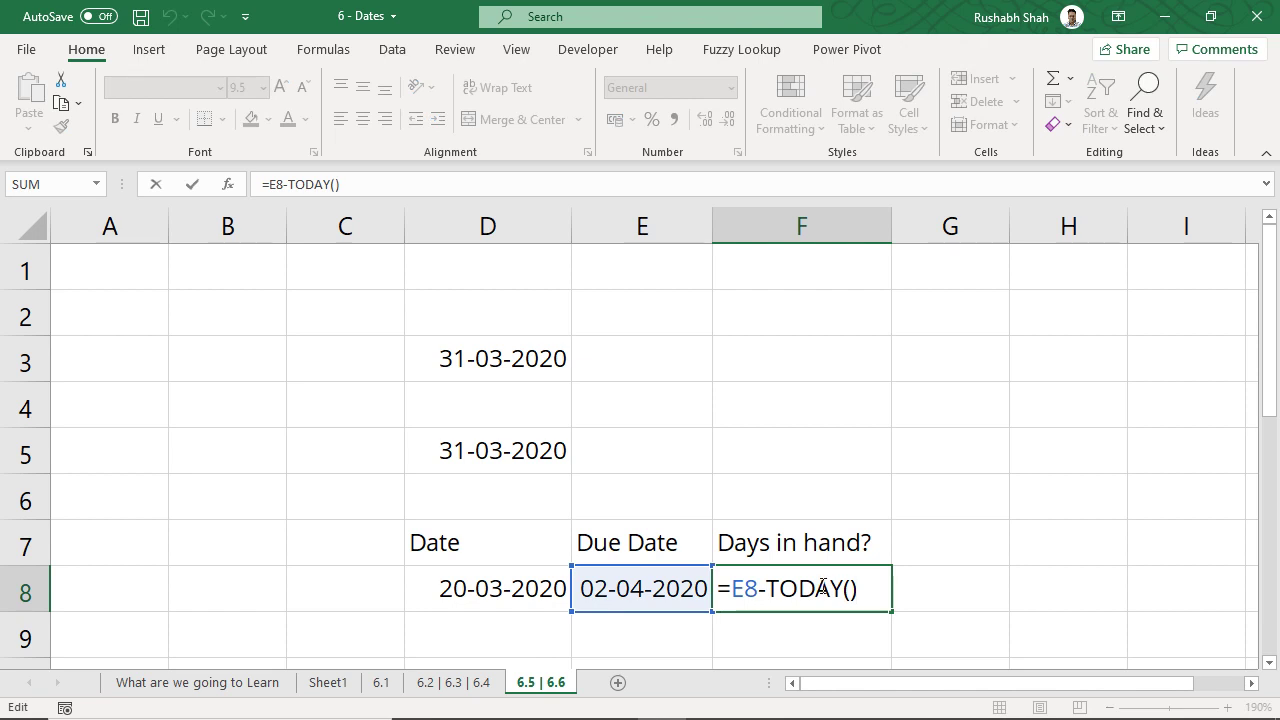
key(shift+Left)
key(shift+Left)
key(shift+Left)
key(shift+Left)
key(shift+Left)
key(shift+Left)
key(shift+Left)
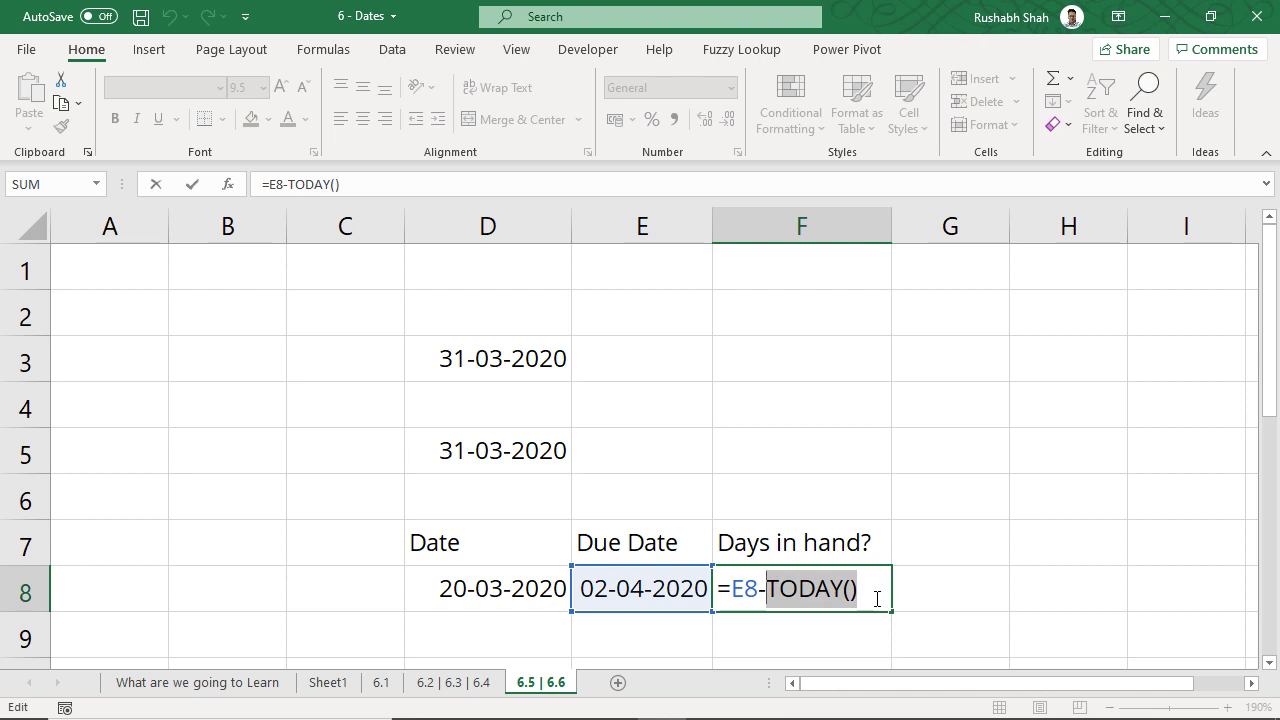
key(Right)
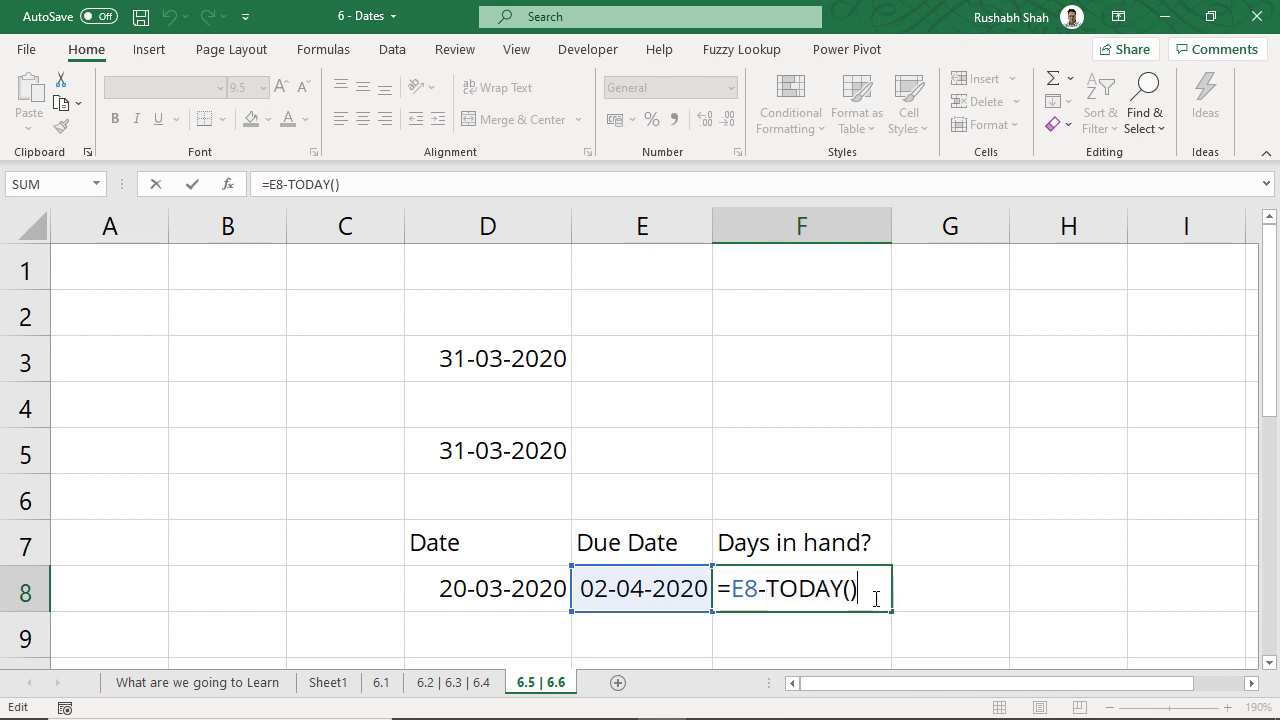
key(Return)
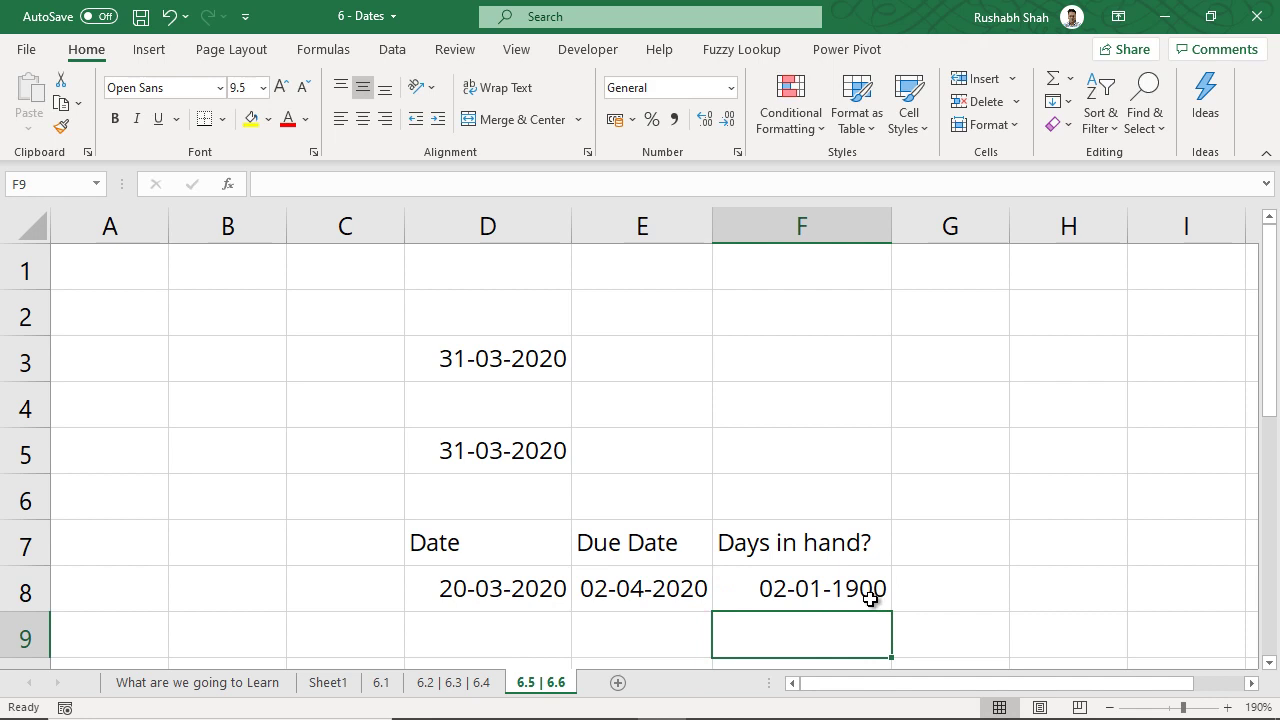
Switch to the What are we going to Learn sheet to review the list of date topics.
click(243, 684)
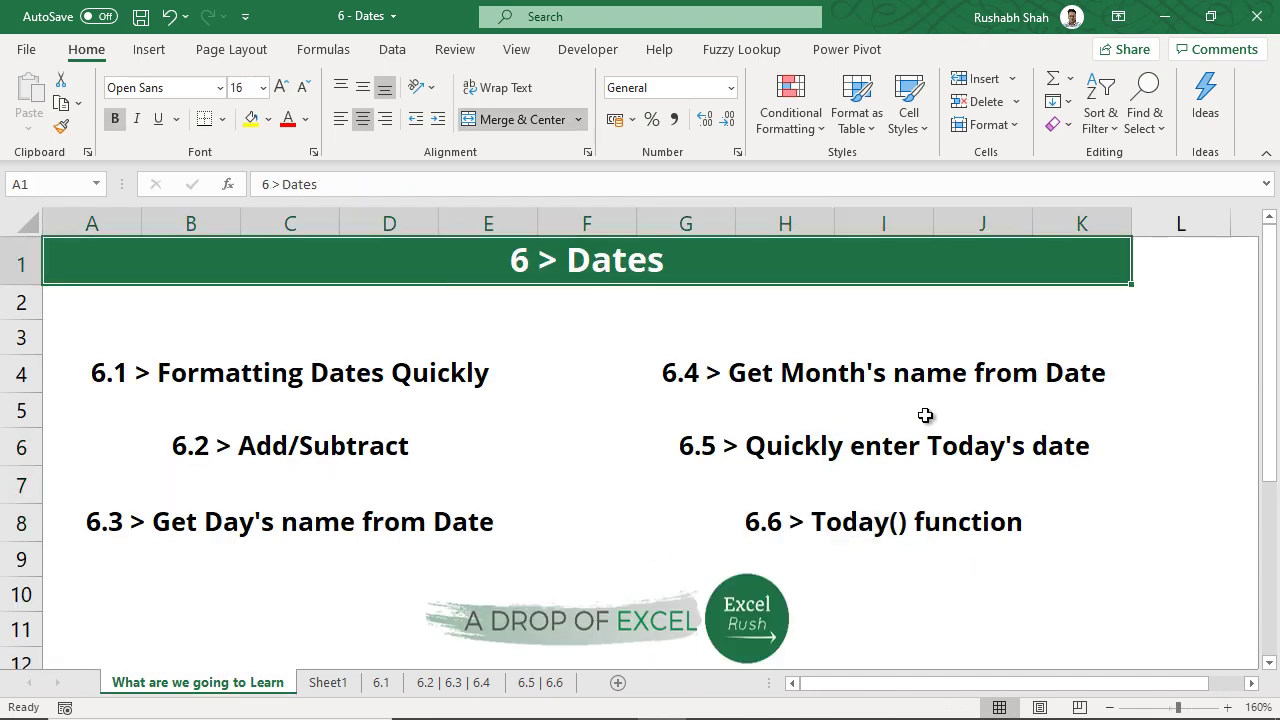